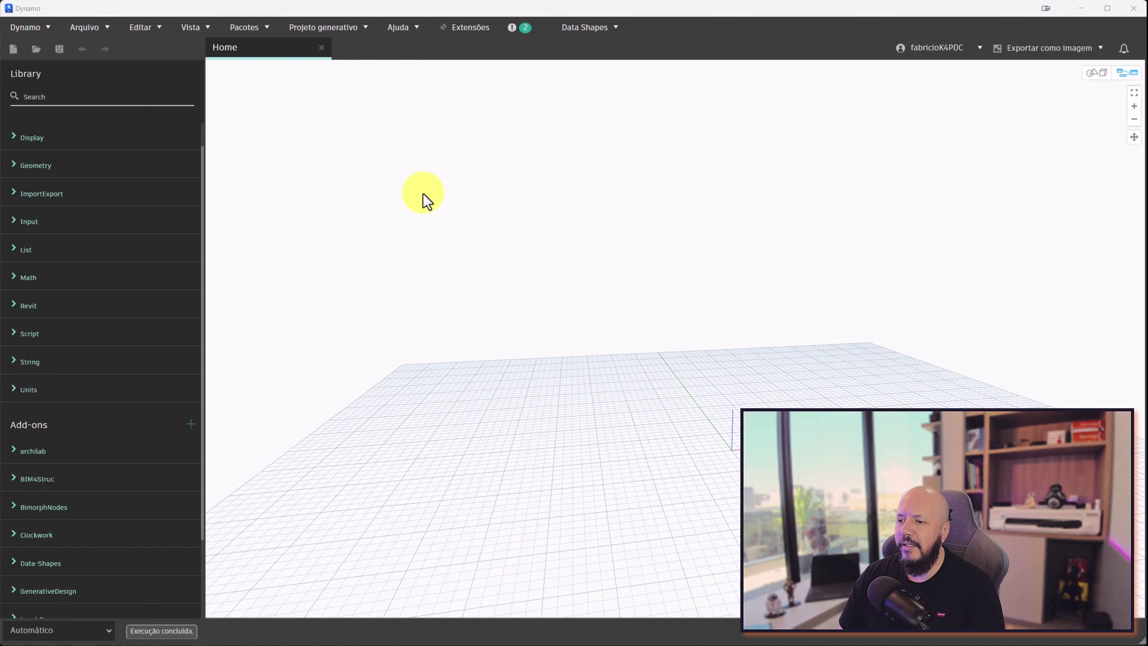
Expand Revit > Selection in the library to list element-selection nodes like All Elements at Level and Categories
{"action": "scroll", "coordinate": [119, 201], "scroll_direction": "up", "scroll_amount": 1}
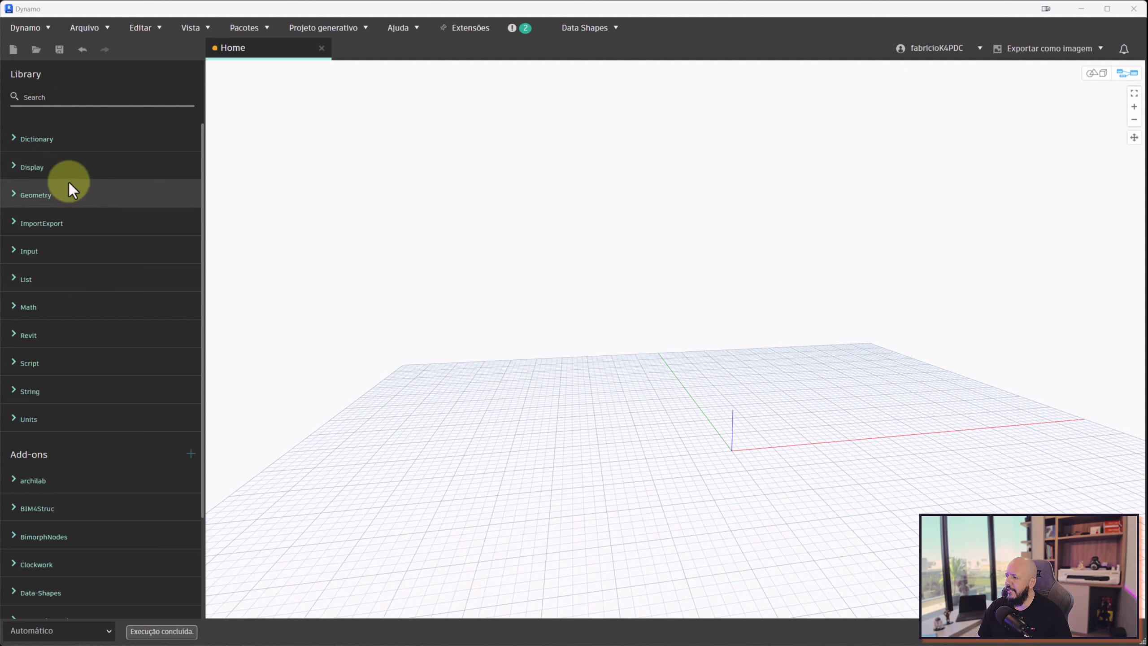
{"action": "left_click", "coordinate": [14, 334]}
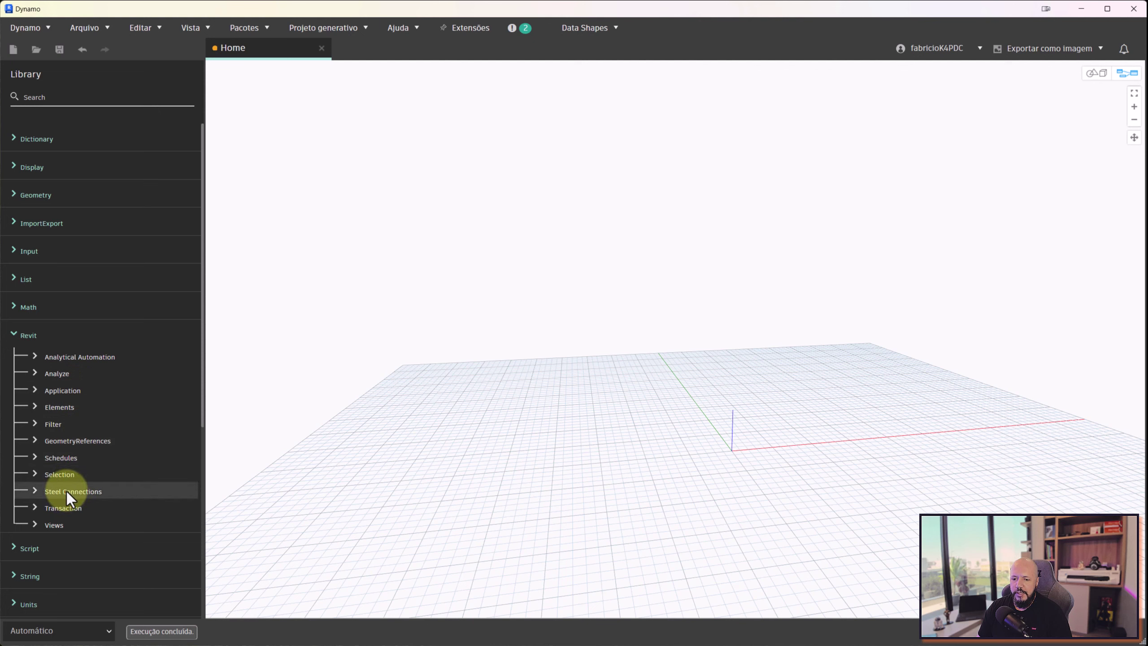
{"action": "left_click", "coordinate": [51, 474]}
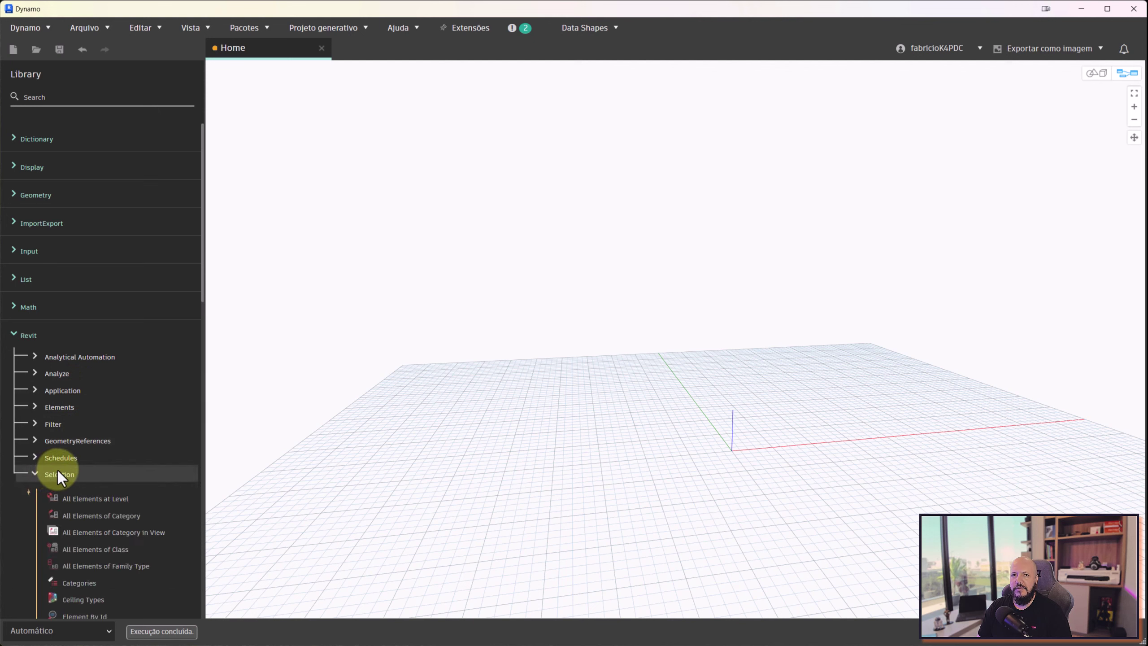
{"action": "scroll", "coordinate": [91, 463], "scroll_direction": "down", "scroll_amount": 3}
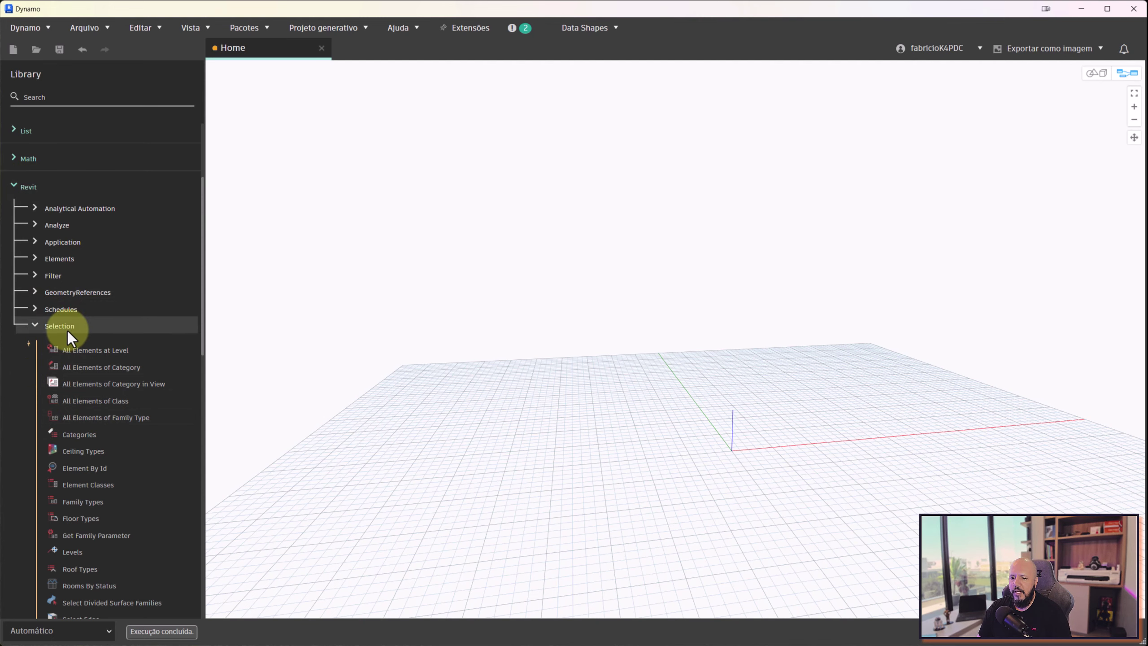
{"action": "left_click", "coordinate": [1082, 9]}
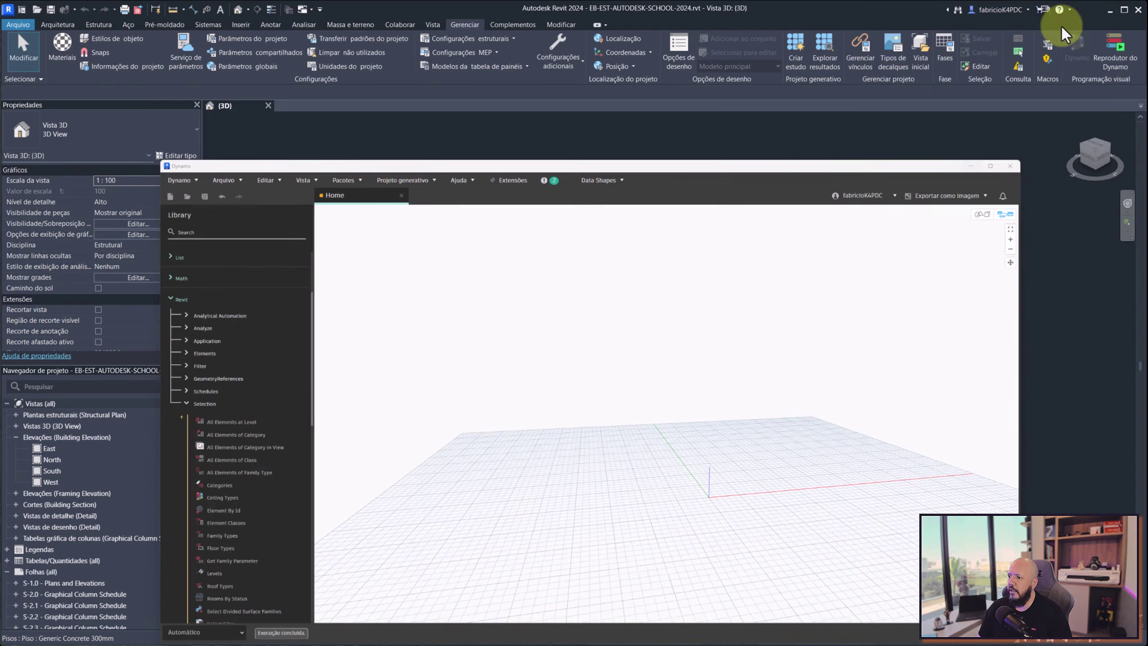
{"action": "scroll", "coordinate": [628, 346], "scroll_direction": "up", "scroll_amount": 3}
{"action": "scroll", "coordinate": [671, 339], "scroll_direction": "up", "scroll_amount": 3}
{"action": "scroll", "coordinate": [671, 339], "scroll_direction": "down", "scroll_amount": 3}
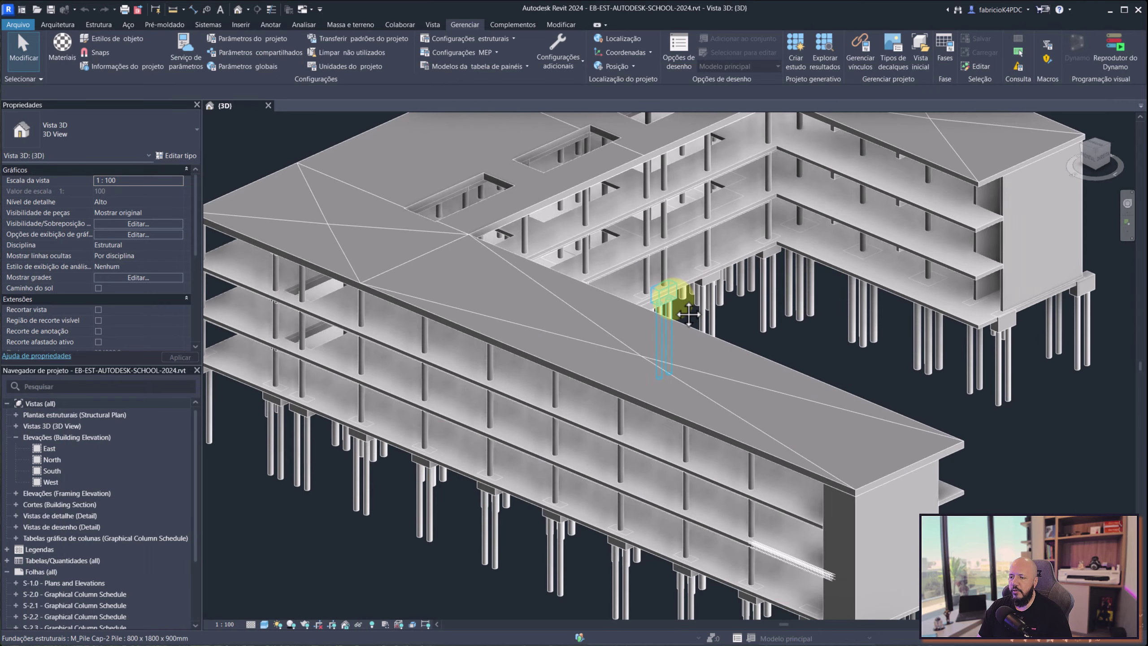
{"action": "key", "text": "super+Tab"}
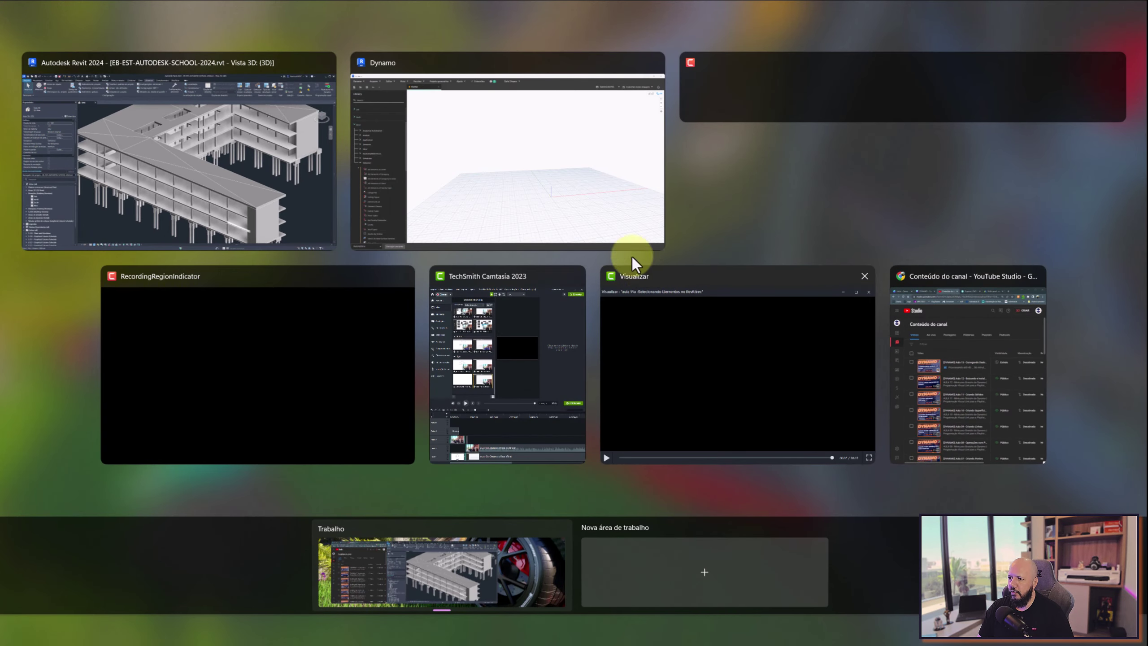
{"action": "left_click", "coordinate": [548, 164]}
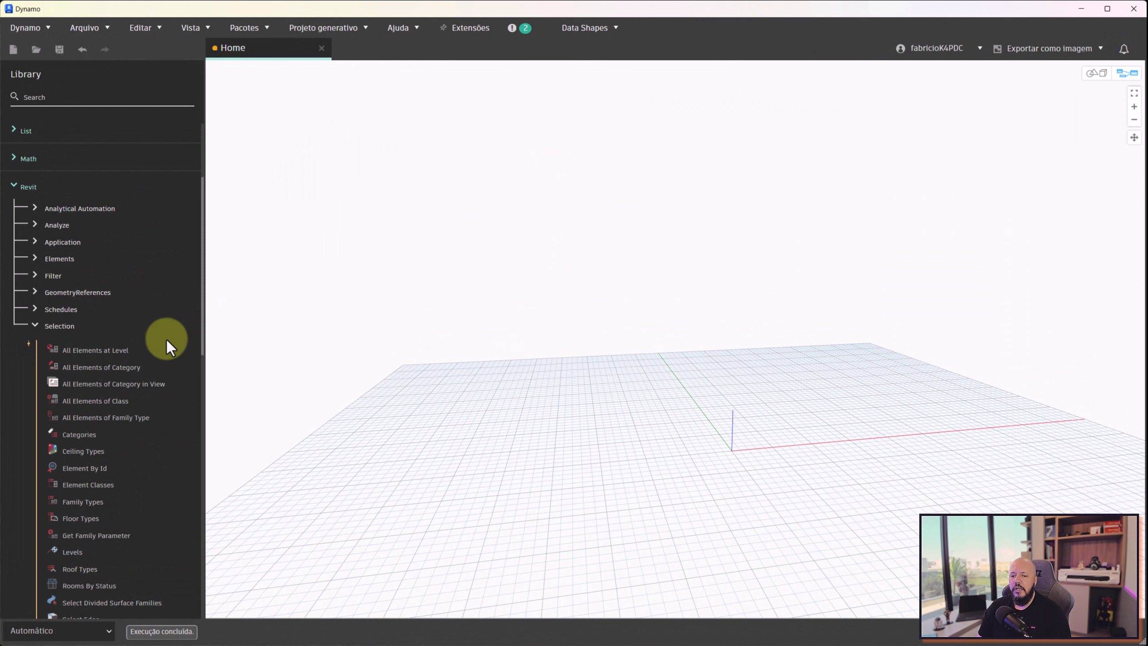
{"action": "mouse_move", "coordinate": [95, 350]}
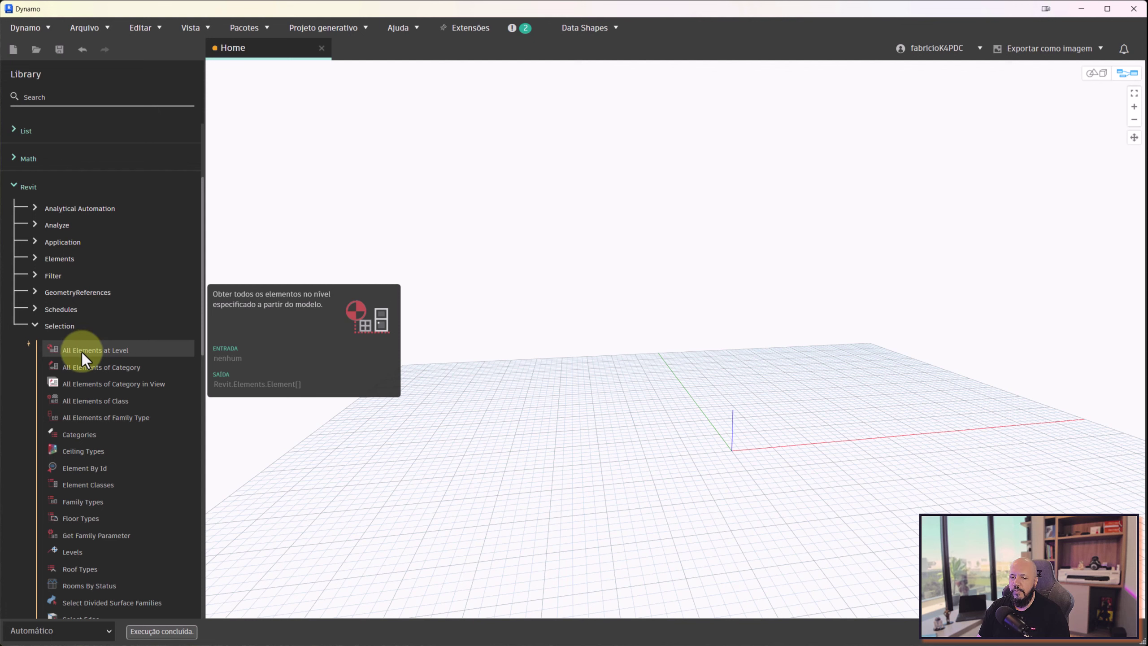
Place an All Elements at Level node high on the graph, then search the library for 'level'
{"action": "left_click", "coordinate": [82, 353]}
{"action": "left_click_drag", "start_coordinate": [684, 333], "coordinate": [685, 242]}
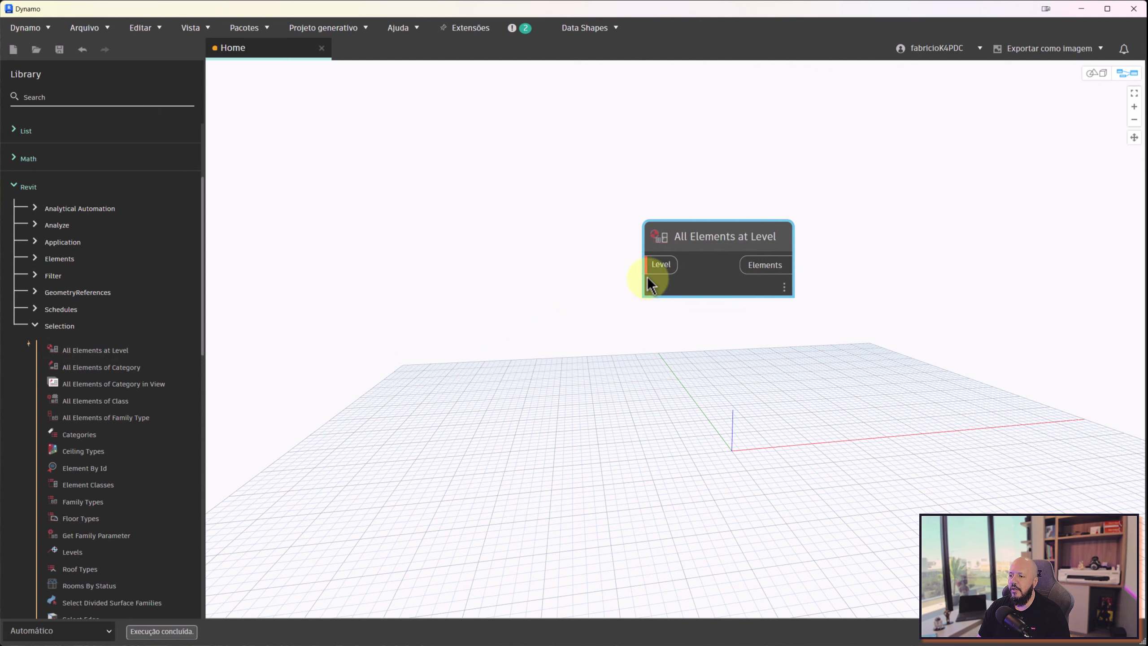
{"action": "mouse_move", "coordinate": [659, 264]}
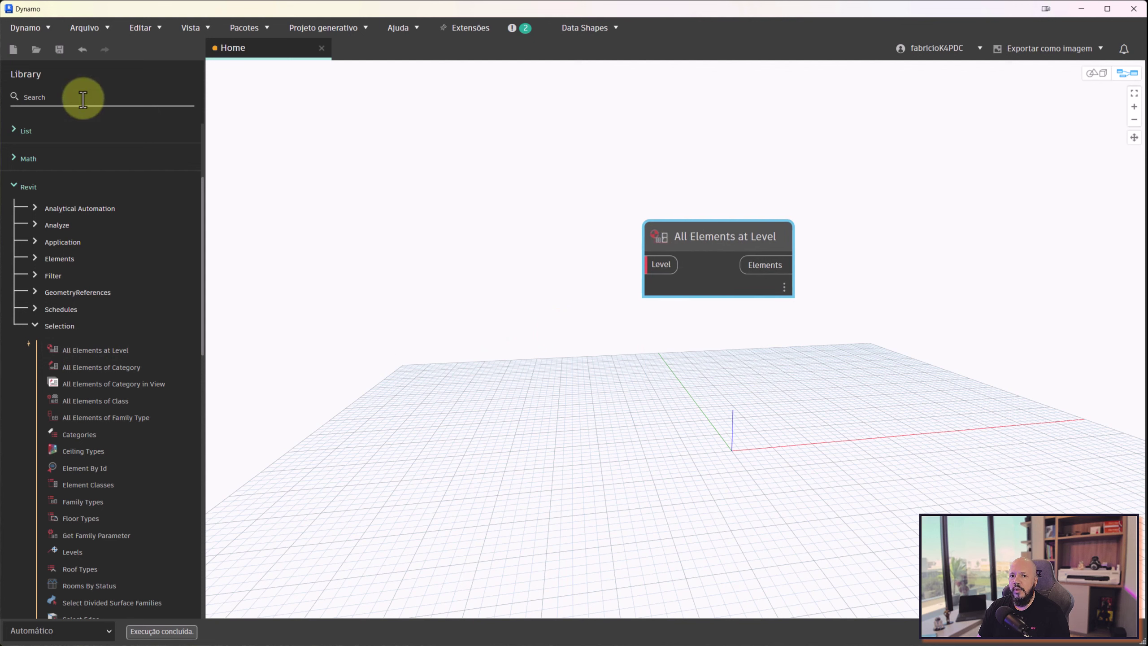
{"action": "left_click", "coordinate": [83, 98]}
{"action": "type", "text": "level"}
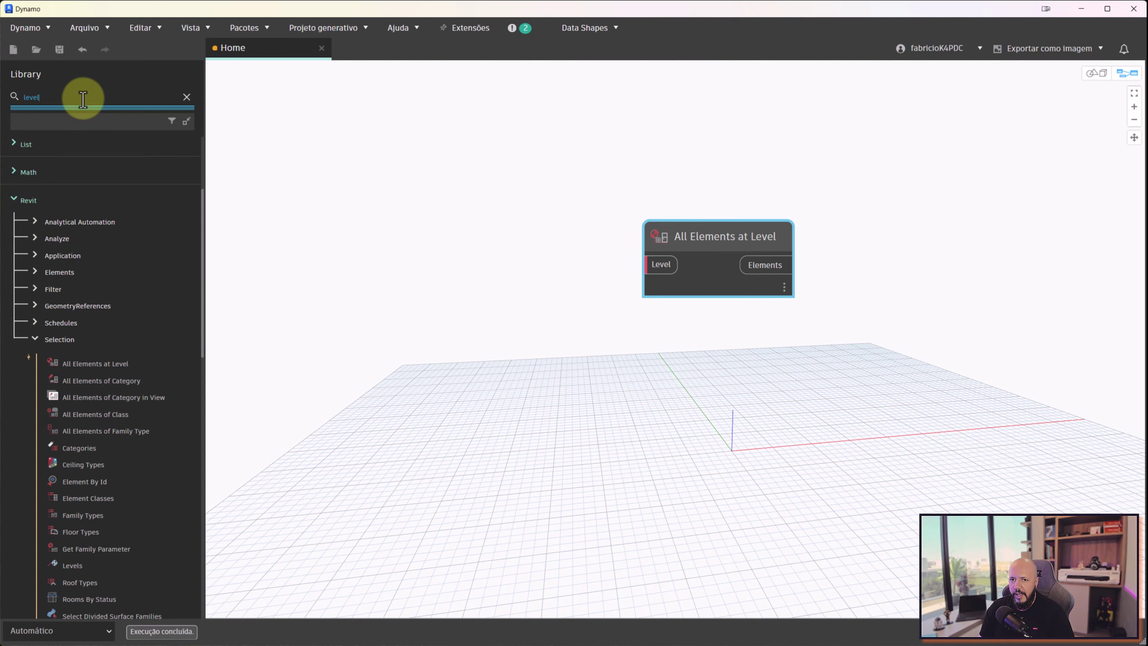
{"action": "scroll", "coordinate": [92, 169], "scroll_direction": "up", "scroll_amount": 3}
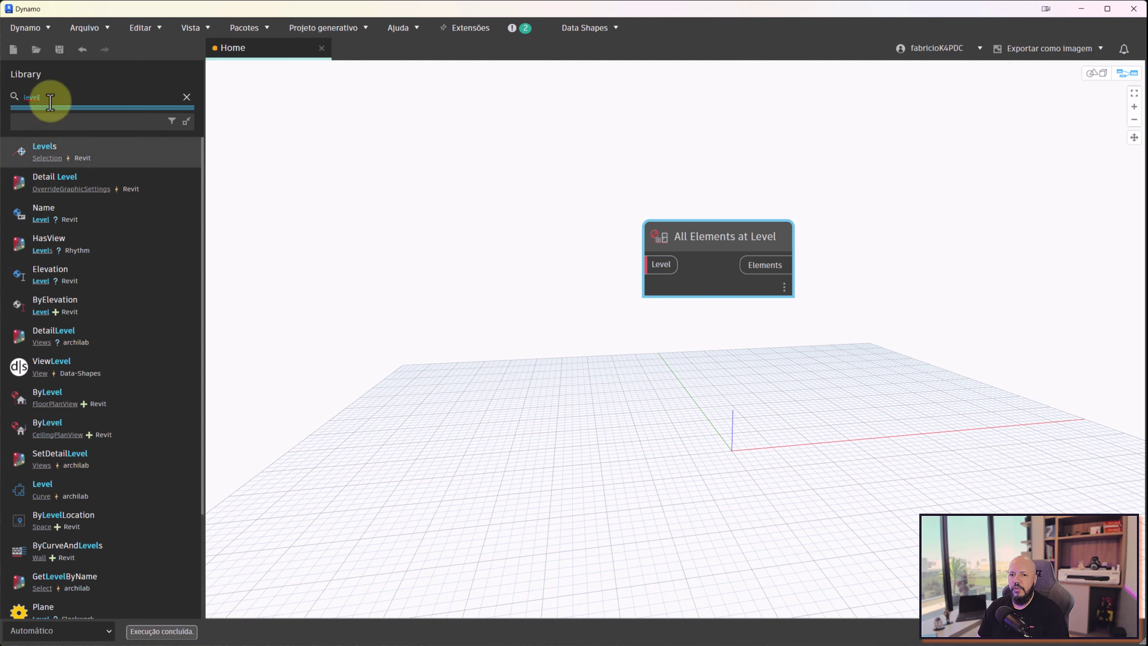
{"action": "mouse_move", "coordinate": [45, 150]}
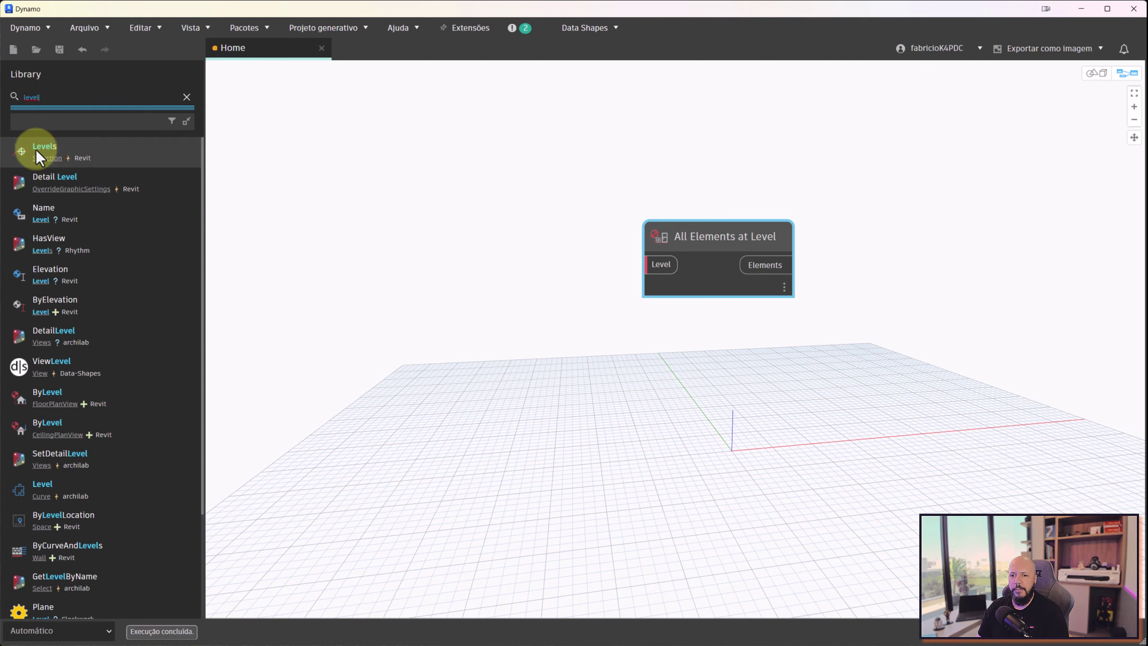
{"action": "left_click", "coordinate": [47, 158]}
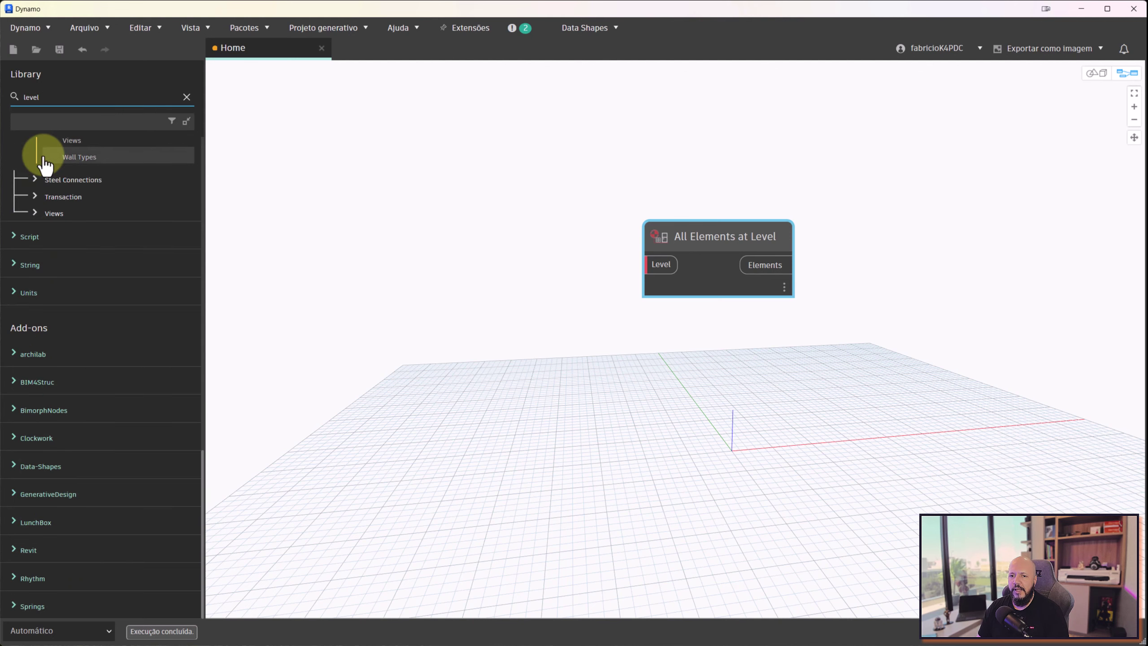
{"action": "scroll", "coordinate": [76, 200], "scroll_direction": "up", "scroll_amount": 6}
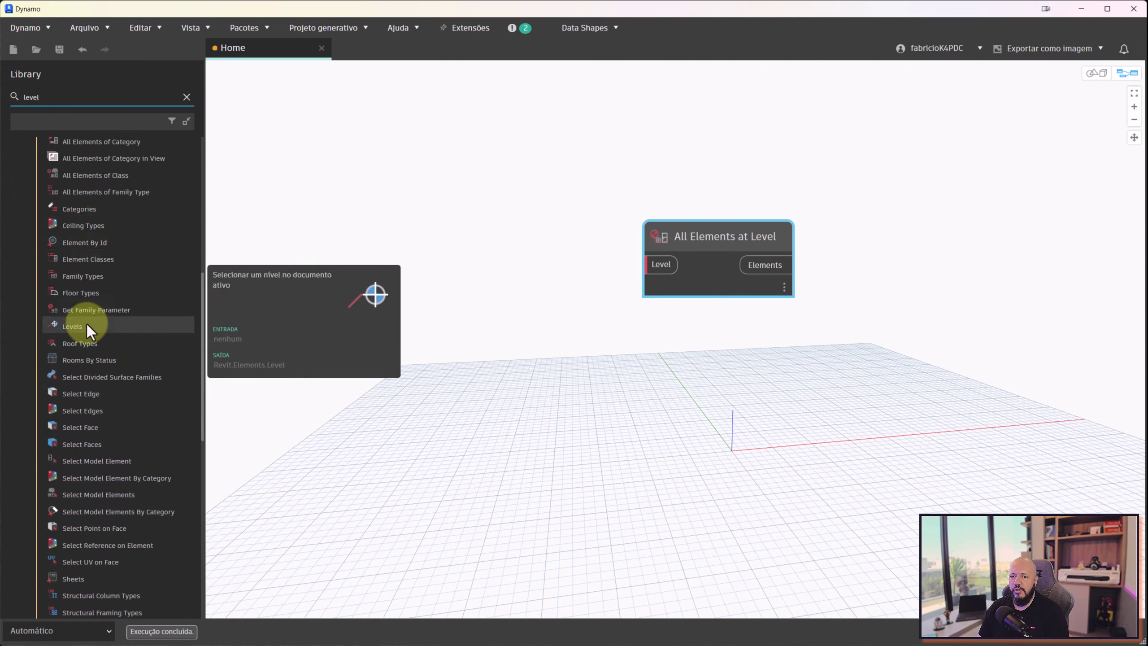
{"action": "scroll", "coordinate": [84, 318], "scroll_direction": "up", "scroll_amount": 5}
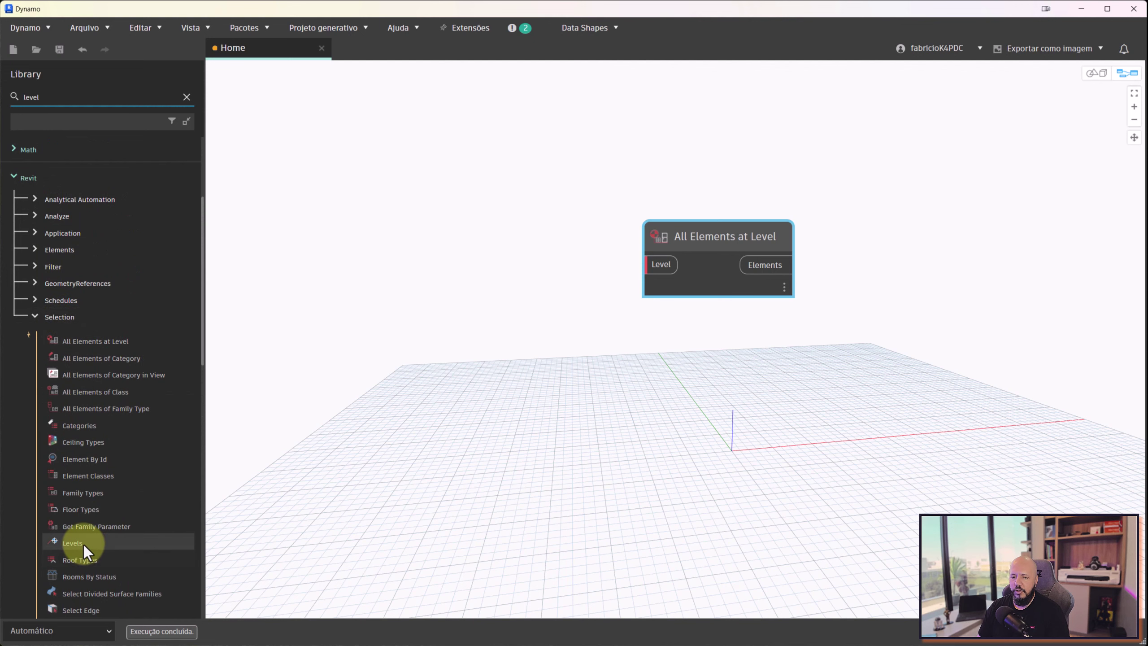
Place a Levels node left of All Elements at Level, check its level choices, then minimize Dynamo
{"action": "mouse_move", "coordinate": [72, 543]}
{"action": "left_click_drag", "start_coordinate": [83, 544], "coordinate": [673, 377]}
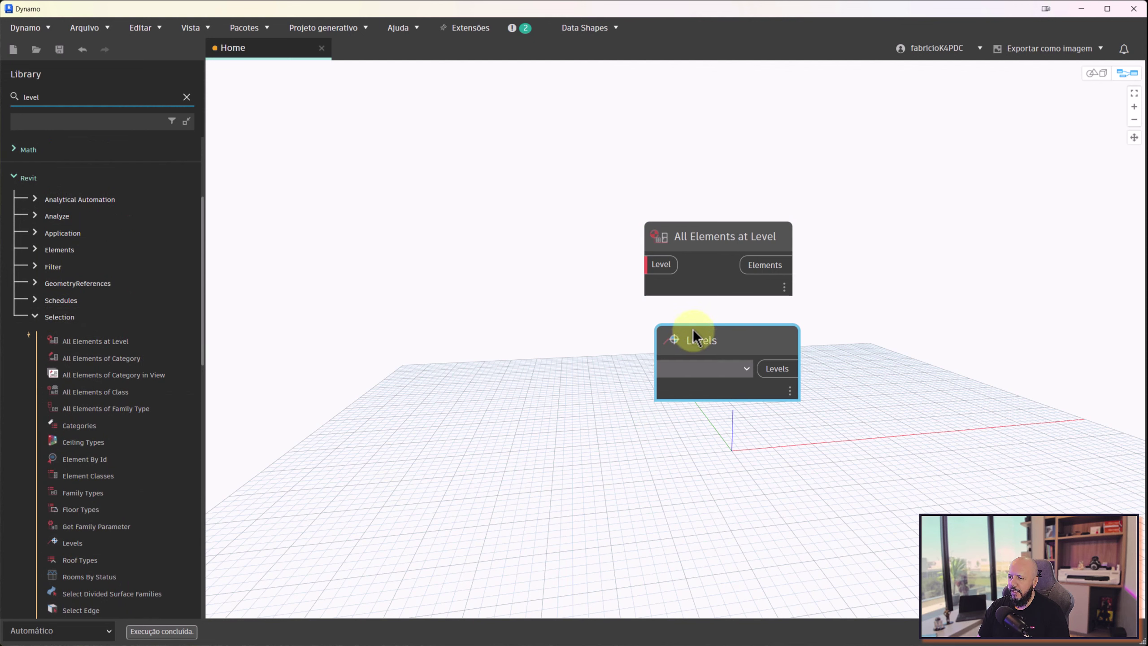
{"action": "left_click_drag", "start_coordinate": [693, 332], "coordinate": [445, 197]}
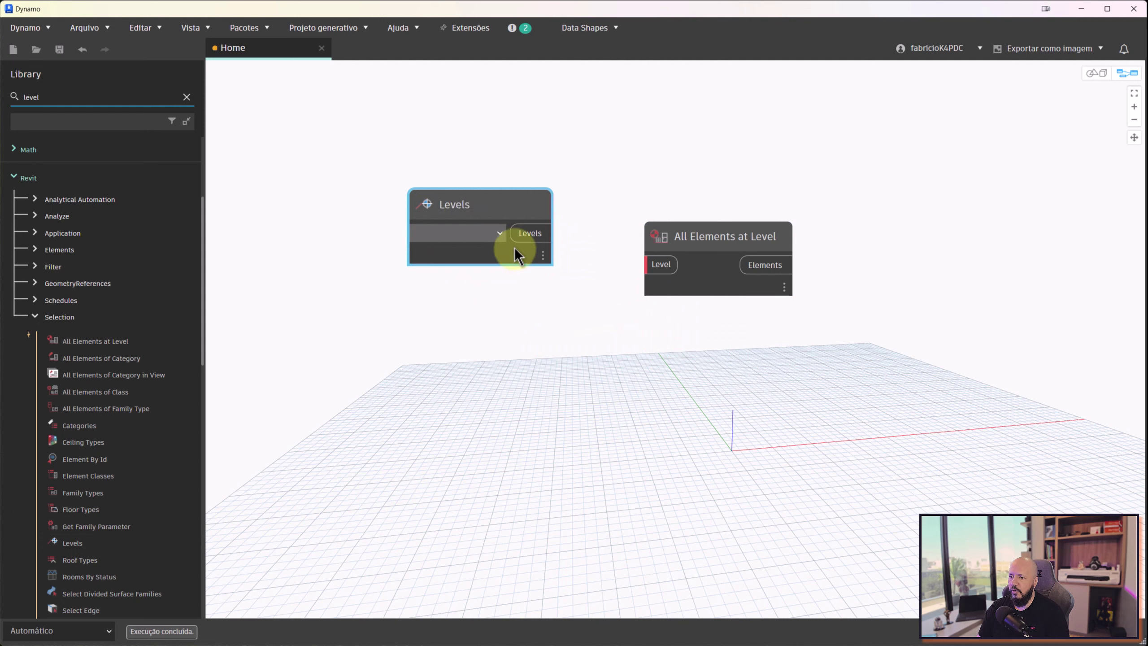
{"action": "left_click", "coordinate": [501, 232]}
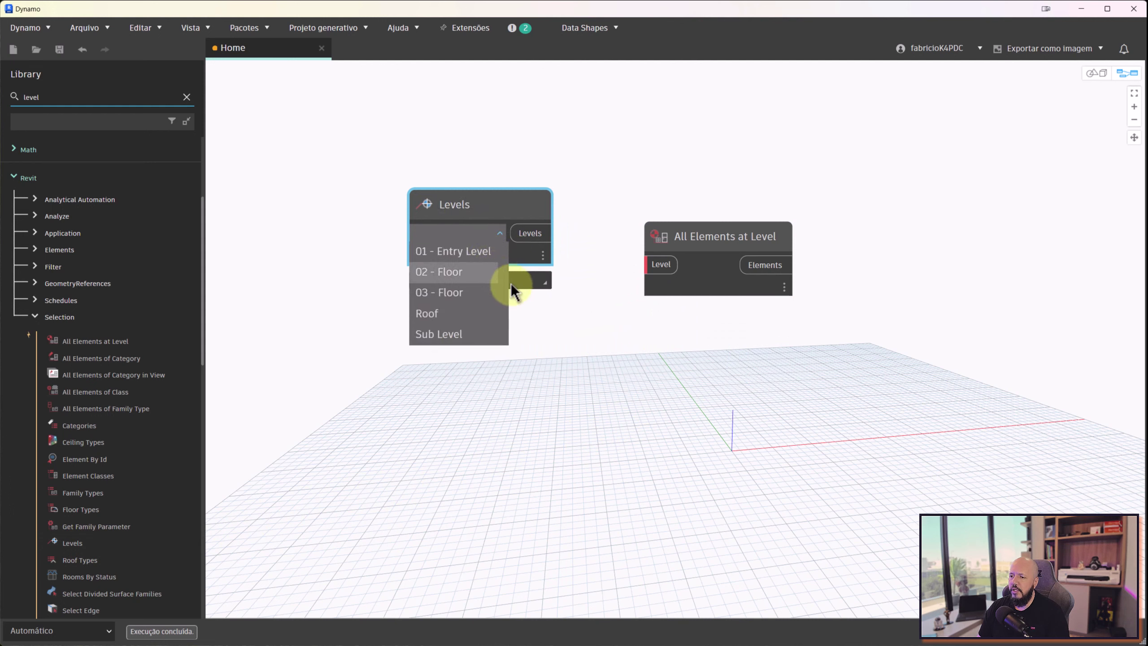
{"action": "left_click", "coordinate": [539, 309]}
{"action": "mouse_move", "coordinate": [502, 210]}
{"action": "left_mouse_down"}
{"action": "mouse_move", "coordinate": [485, 224]}
{"action": "mouse_move", "coordinate": [503, 222]}
{"action": "left_mouse_up"}
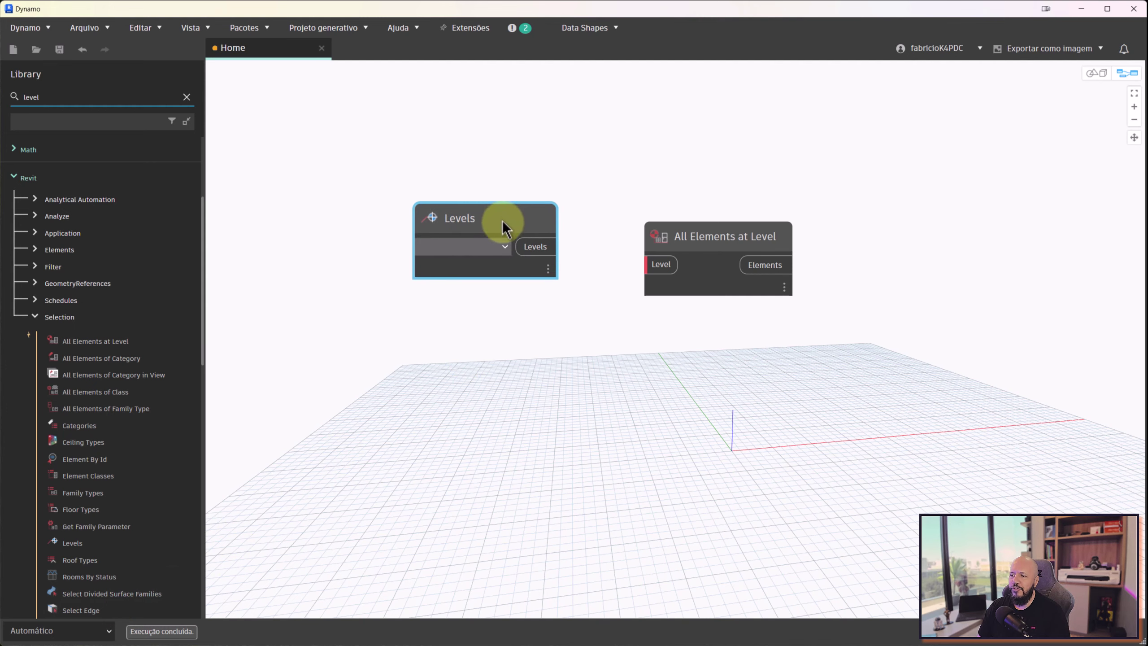
{"action": "left_click", "coordinate": [505, 246]}
{"action": "left_click", "coordinate": [528, 353]}
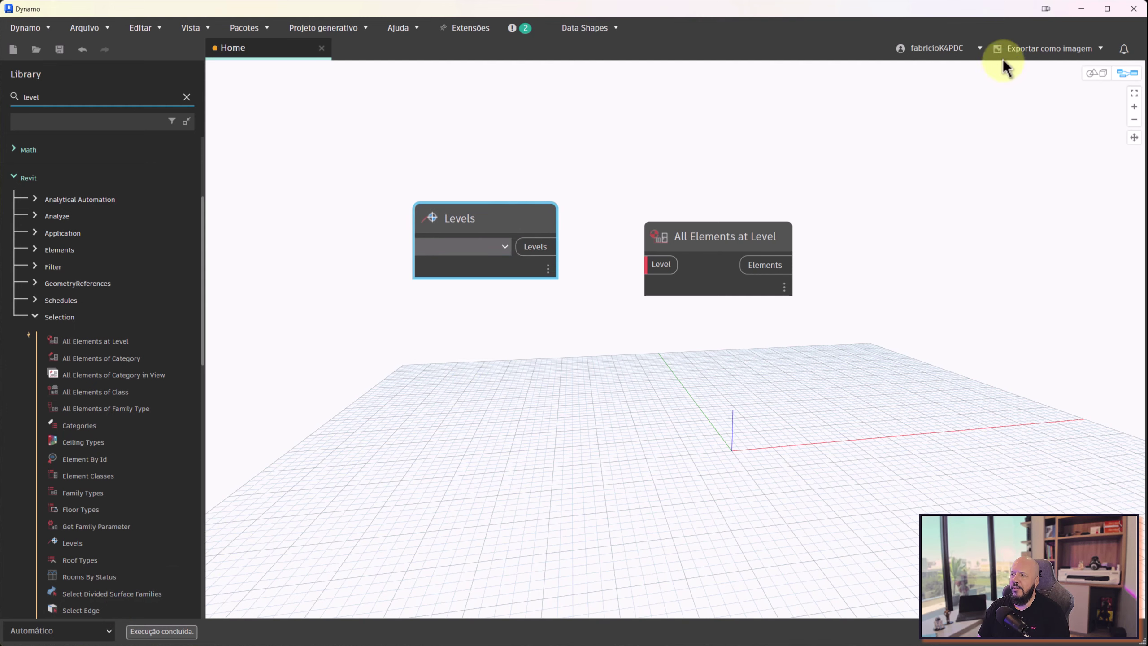
{"action": "left_click", "coordinate": [1081, 10]}
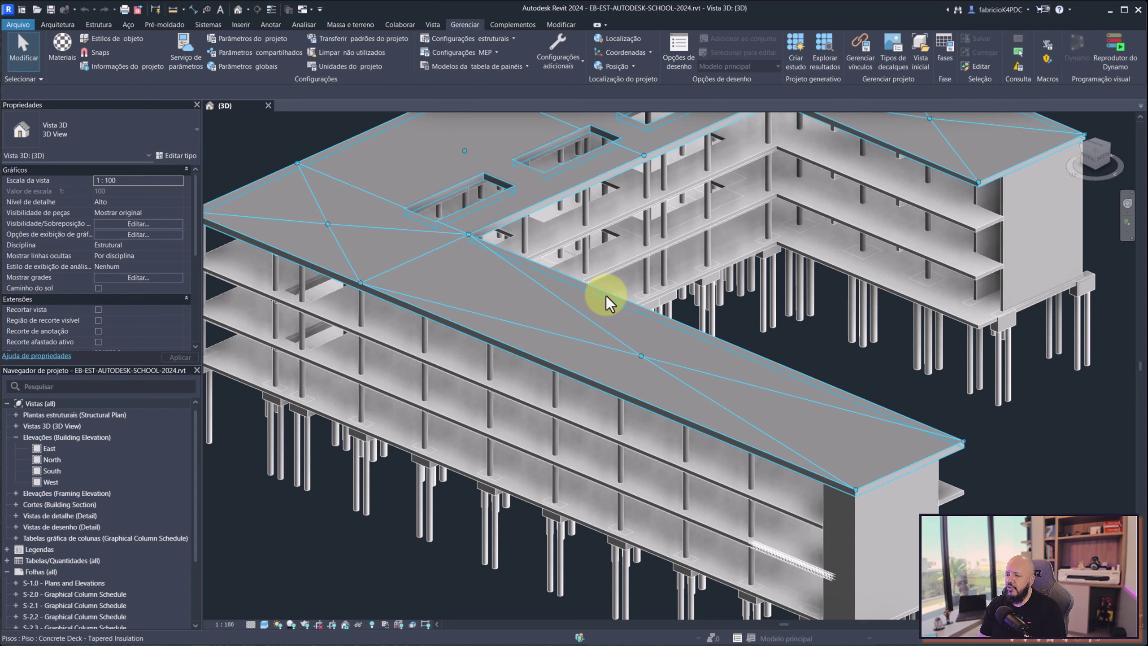
Switch windows to Dynamo, then minimize it again to reveal the Revit model
{"action": "key", "text": "super+Tab"}
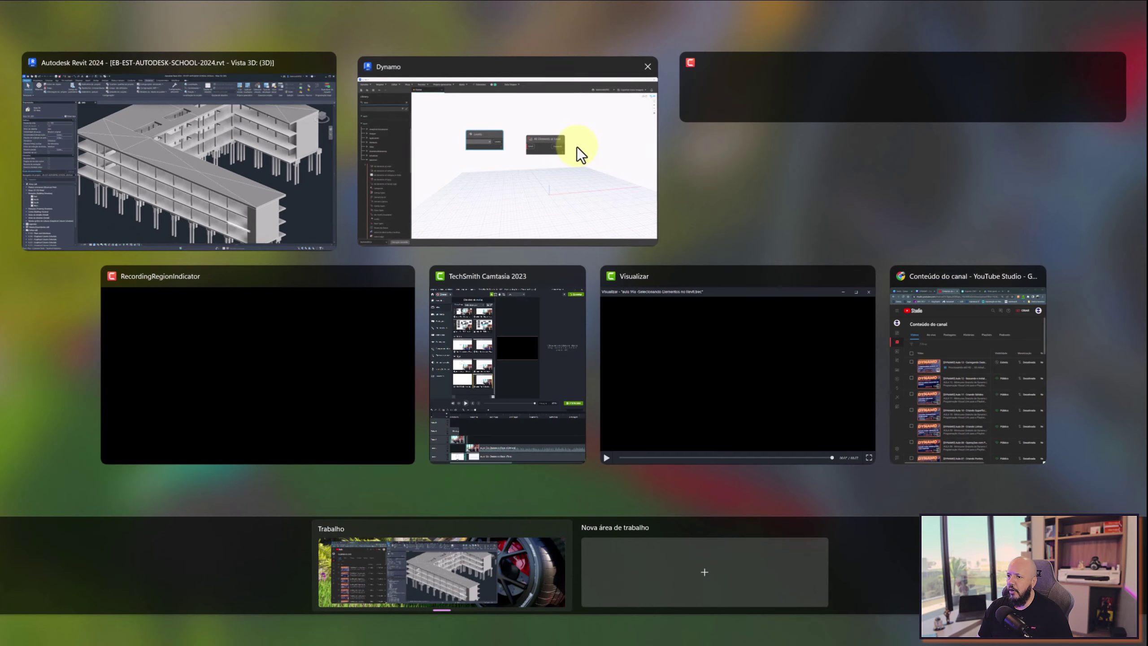
{"action": "left_click", "coordinate": [577, 148]}
{"action": "mouse_move", "coordinate": [484, 139]}
{"action": "key", "text": "super+Tab"}
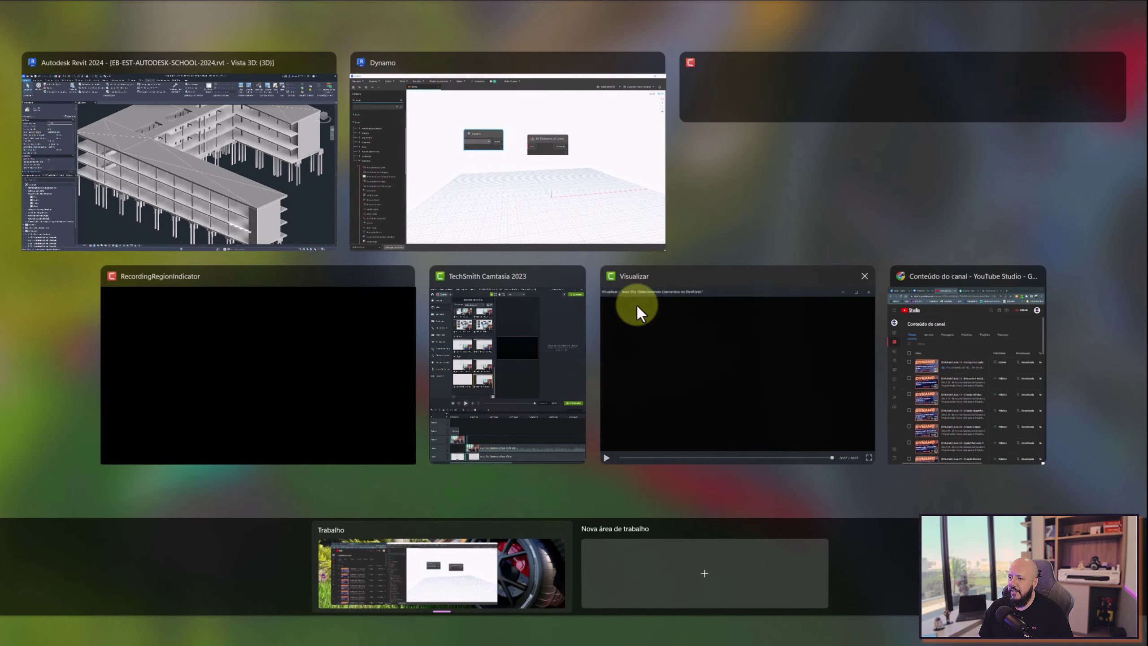
{"action": "left_click", "coordinate": [513, 190]}
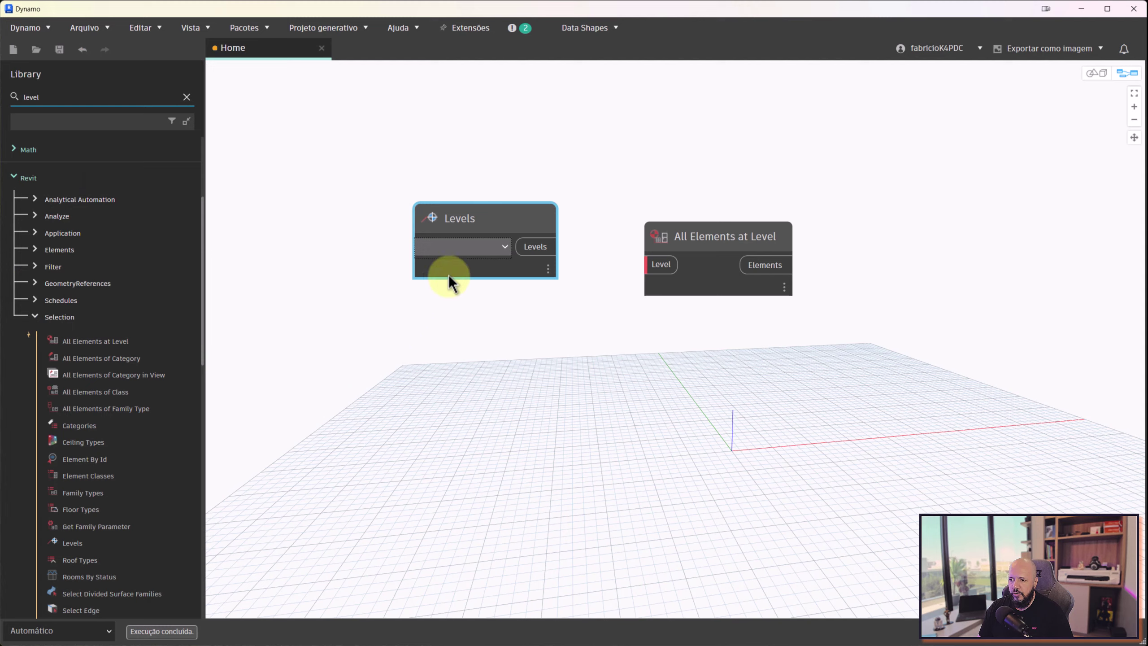
{"action": "left_click", "coordinate": [1085, 9]}
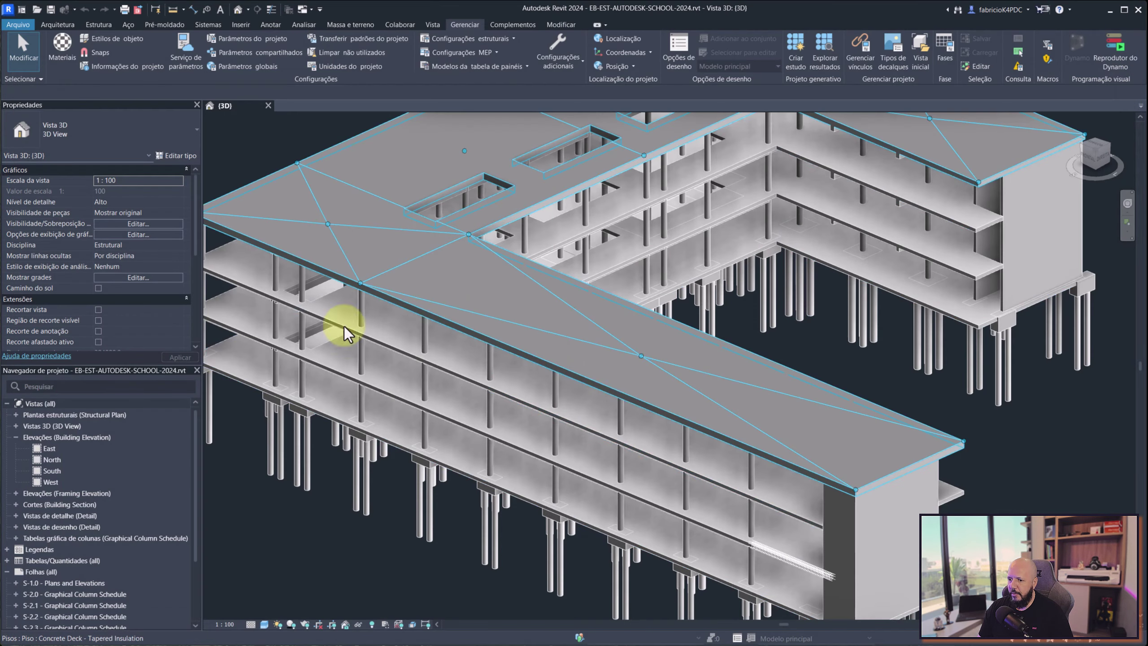
Open the South elevation and frame the Roof, 03 - Floor, 02 - Floor and 01 - Entry Level markers
{"action": "double_click", "coordinate": [51, 471]}
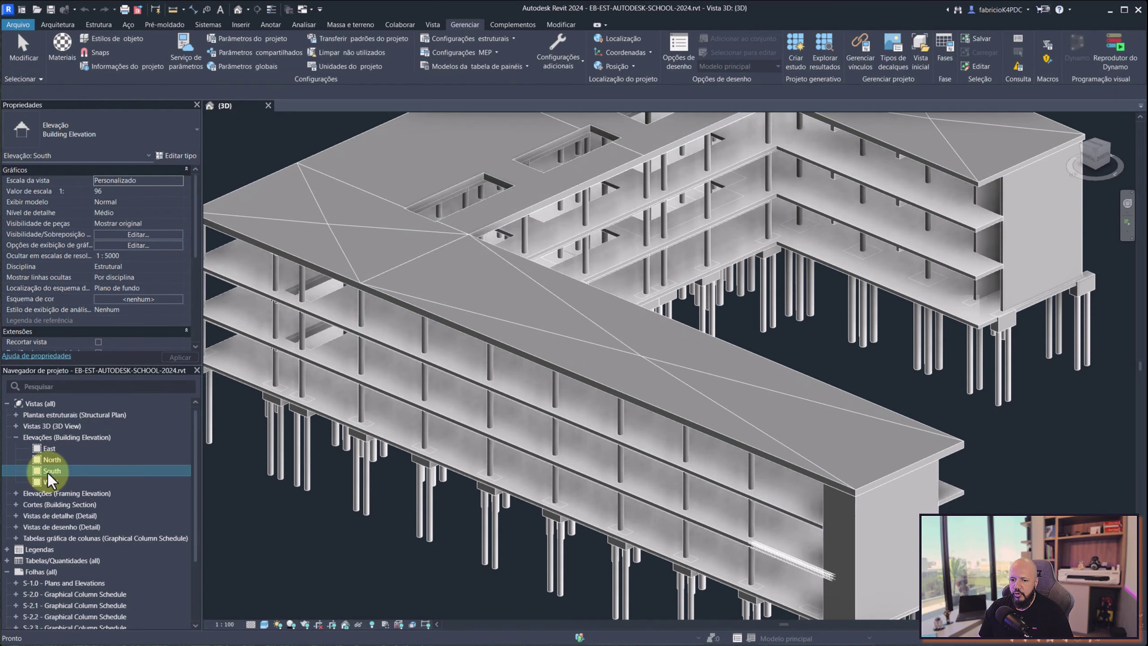
{"action": "scroll", "coordinate": [1083, 368], "scroll_direction": "up", "scroll_amount": 4}
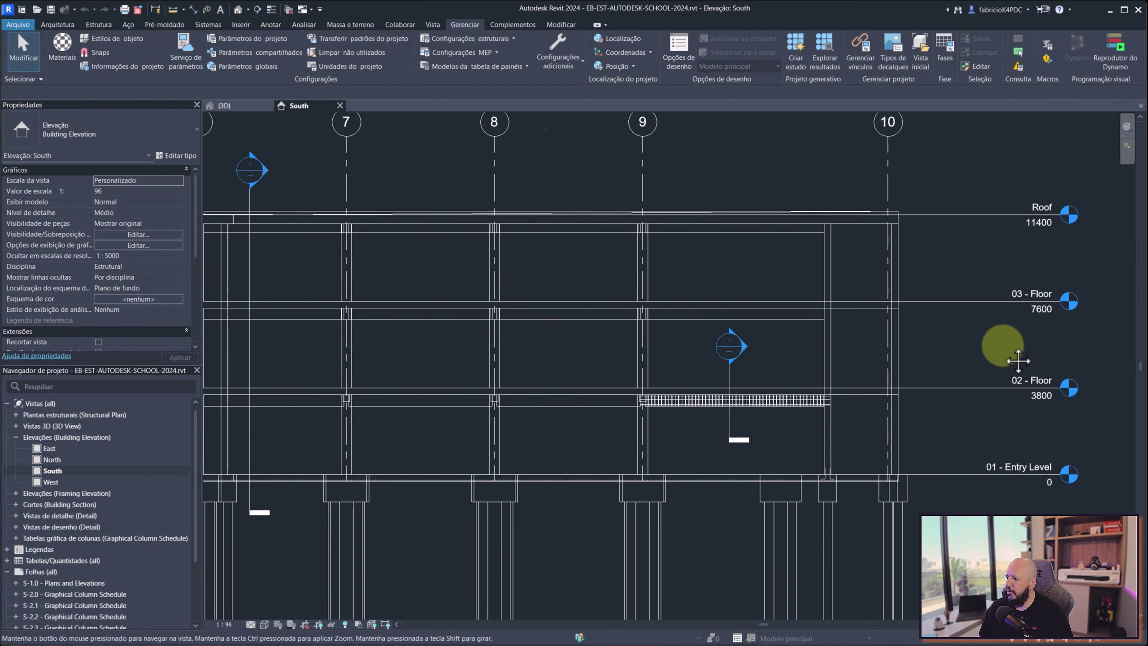
{"action": "scroll", "coordinate": [820, 364], "scroll_direction": "up", "scroll_amount": 4}
{"action": "mouse_move", "coordinate": [913, 294]}
{"action": "middle_mouse_down"}
{"action": "mouse_move", "coordinate": [852, 369]}
{"action": "mouse_move", "coordinate": [751, 419]}
{"action": "middle_mouse_up"}
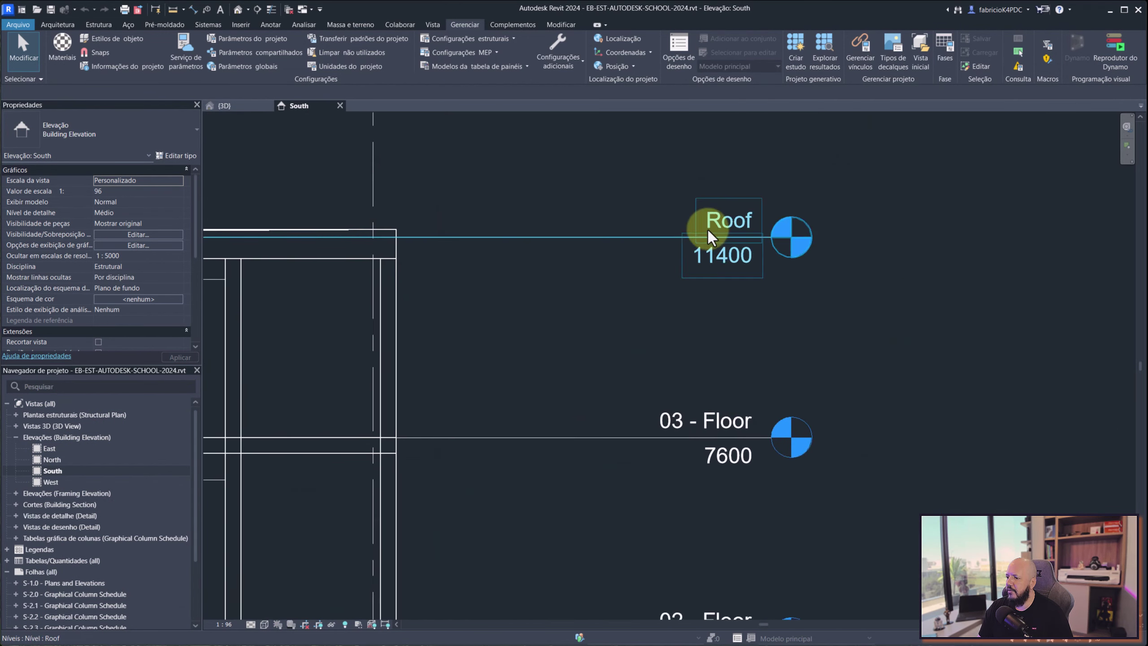
{"action": "scroll", "coordinate": [708, 240], "scroll_direction": "down", "scroll_amount": 4}
{"action": "scroll", "coordinate": [717, 235], "scroll_direction": "up", "scroll_amount": 4}
{"action": "scroll", "coordinate": [733, 254], "scroll_direction": "up", "scroll_amount": 1}
{"action": "middle_click_drag", "start_coordinate": [738, 282], "coordinate": [736, 184]}
{"action": "scroll", "coordinate": [736, 185], "scroll_direction": "down", "scroll_amount": 2}
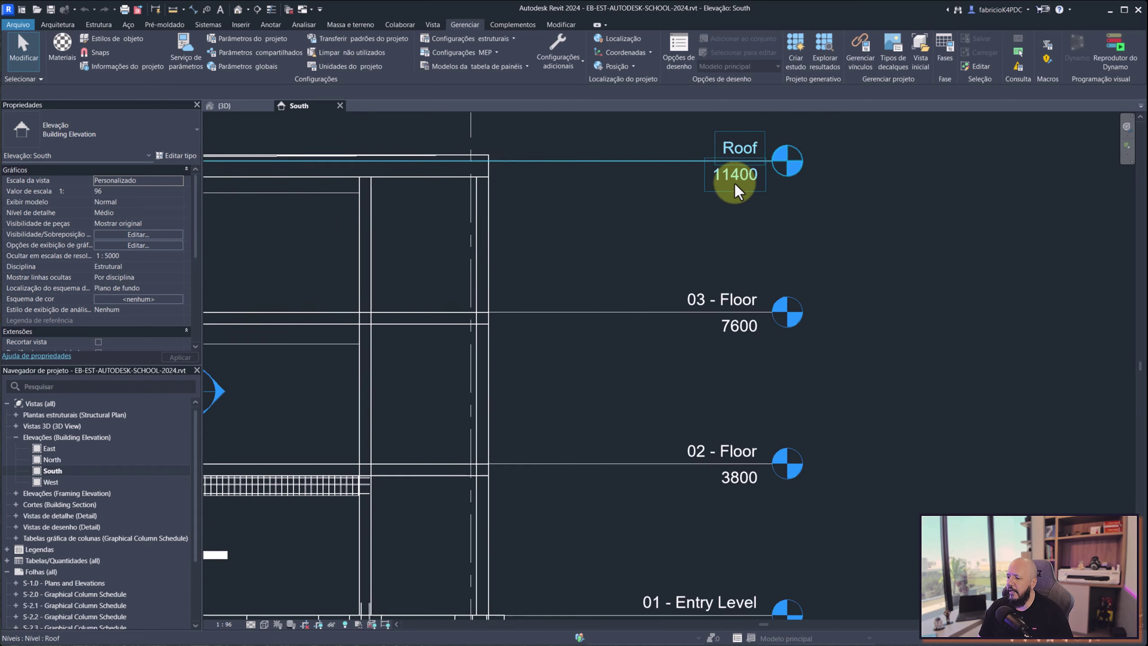
{"action": "scroll", "coordinate": [736, 184], "scroll_direction": "down", "scroll_amount": 1}
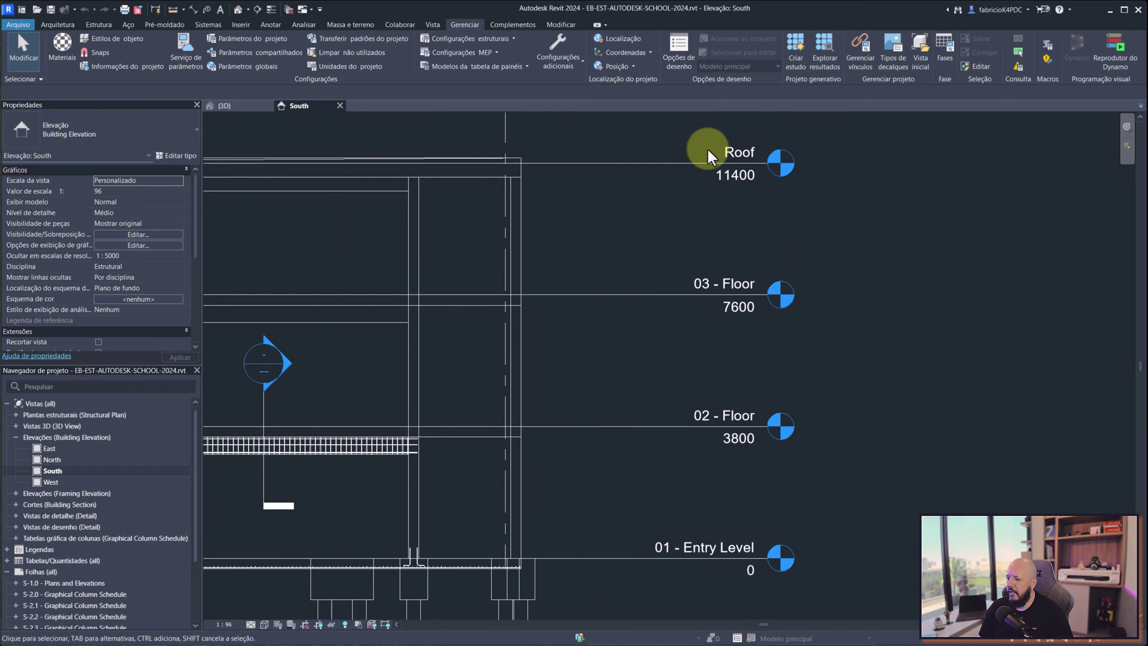
{"action": "key", "text": "super+Tab"}
Back in Dynamo, set the Levels node dropdown to 01 - Entry Level
{"action": "left_click", "coordinate": [529, 142]}
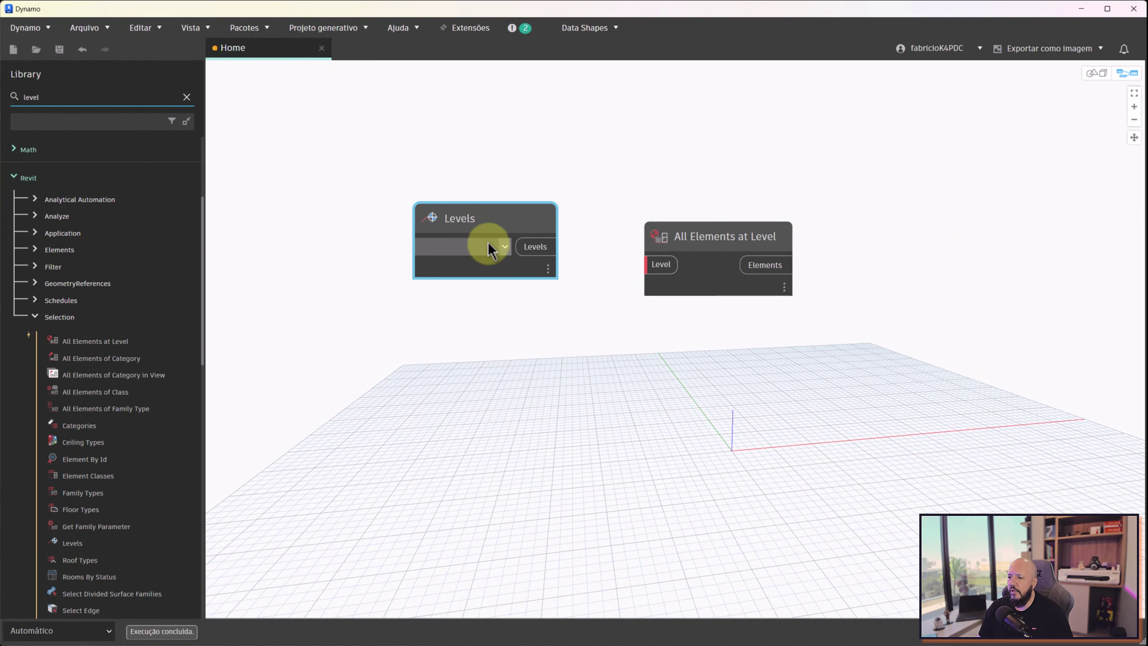
{"action": "left_click", "coordinate": [496, 246]}
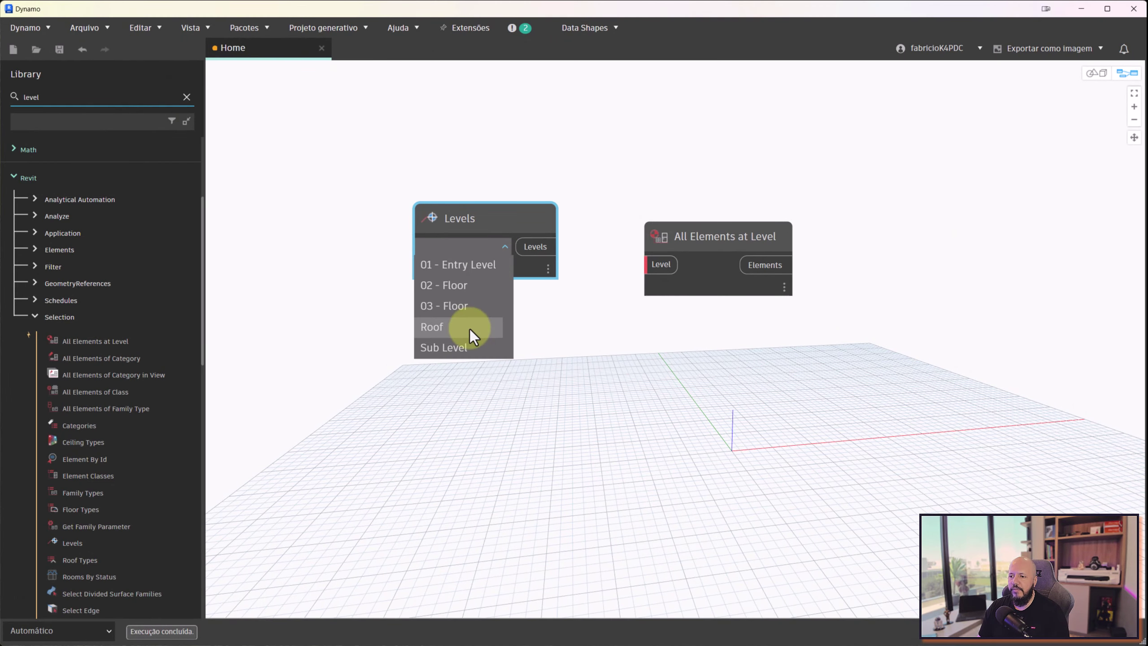
{"action": "left_click", "coordinate": [507, 214]}
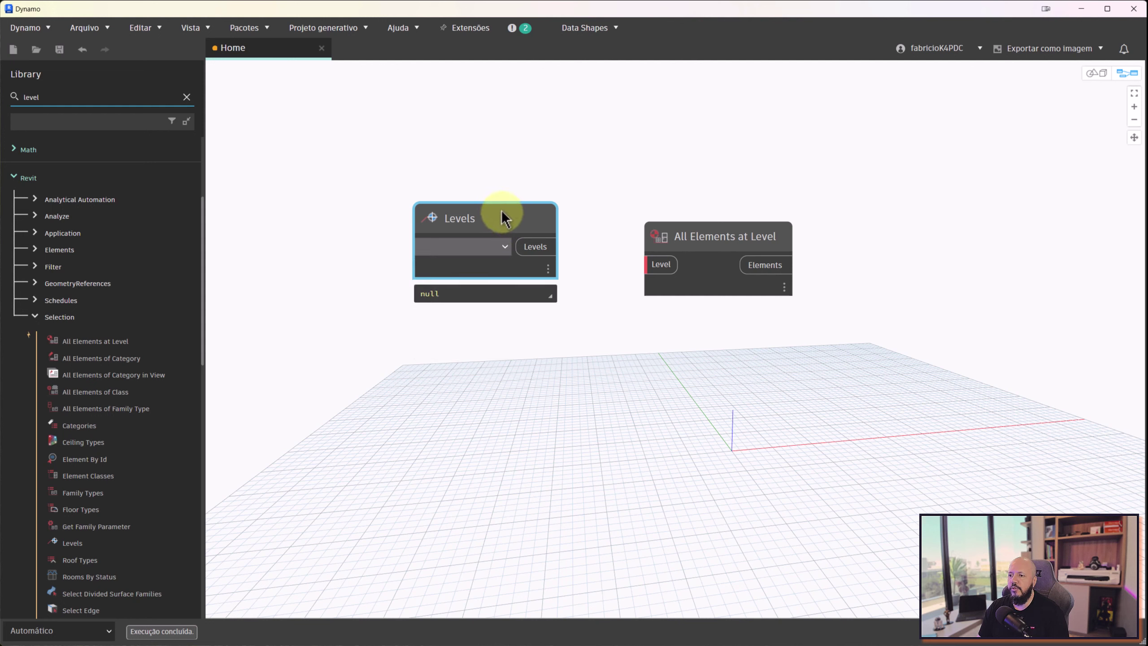
{"action": "left_click_drag", "start_coordinate": [504, 219], "coordinate": [504, 207]}
{"action": "left_click", "coordinate": [503, 235]}
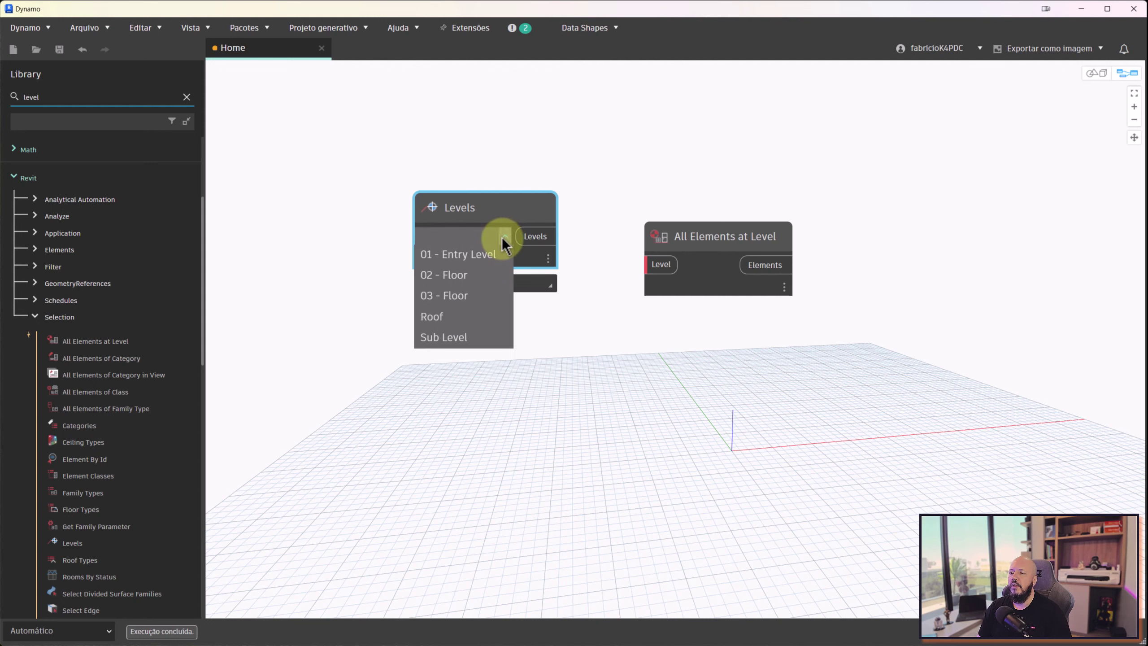
{"action": "left_click", "coordinate": [474, 257]}
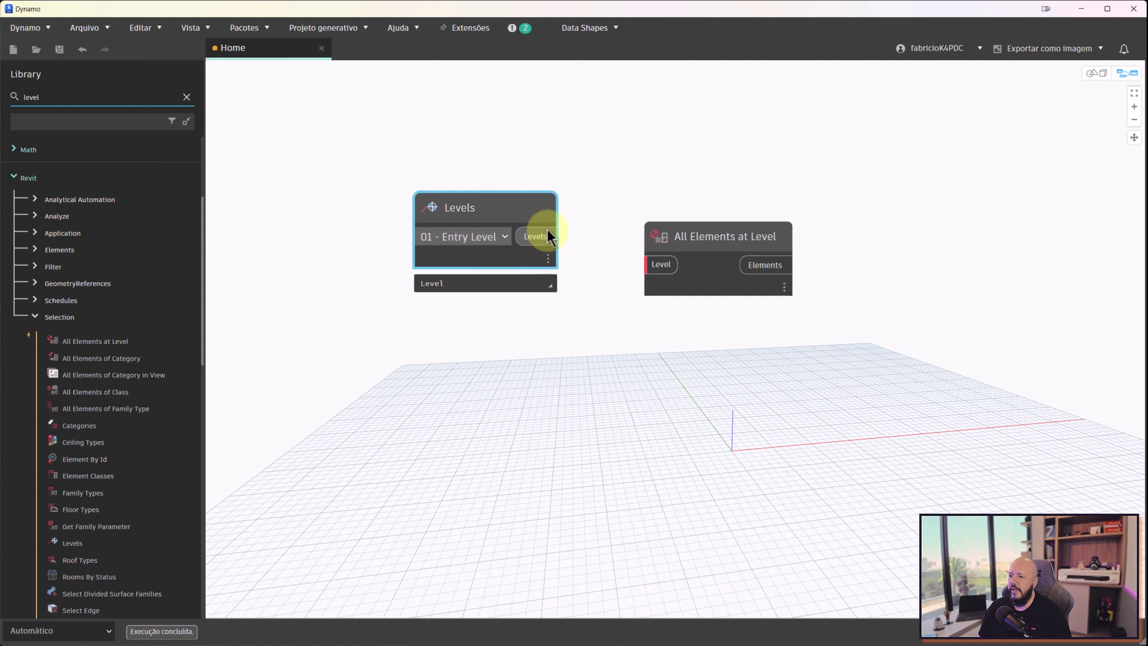
{"action": "left_click_drag", "start_coordinate": [559, 235], "coordinate": [584, 274]}
{"action": "left_click", "coordinate": [580, 259]}
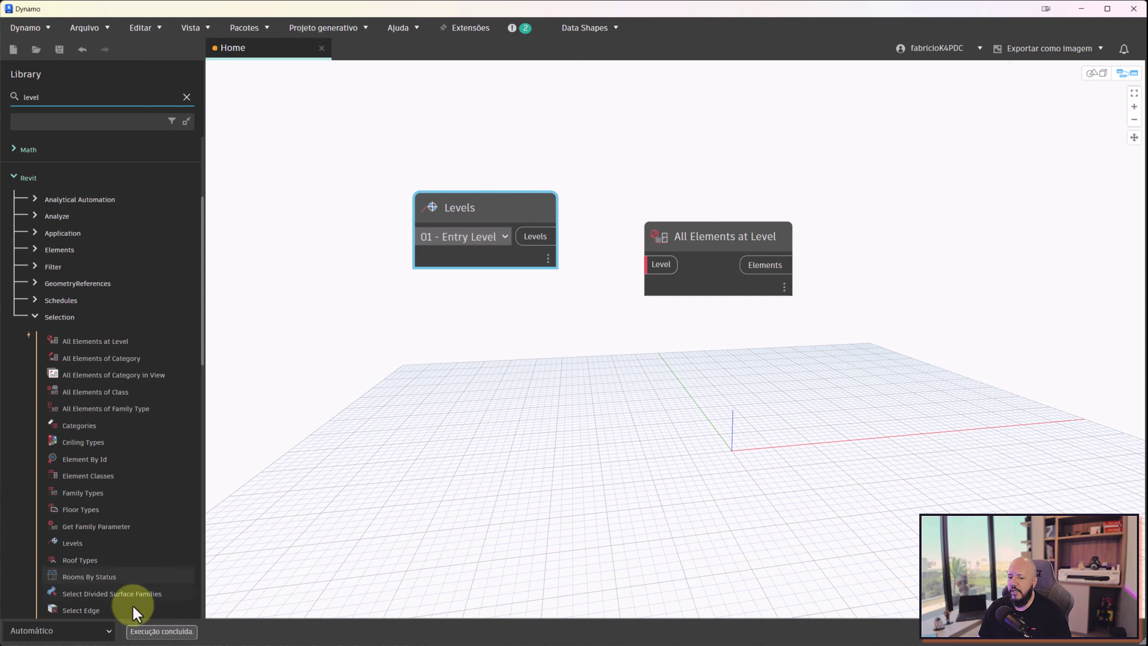
Toggle run mode Manual then Automatic, and wire the level into All Elements at Level (1525 elements)
{"action": "left_click", "coordinate": [93, 628]}
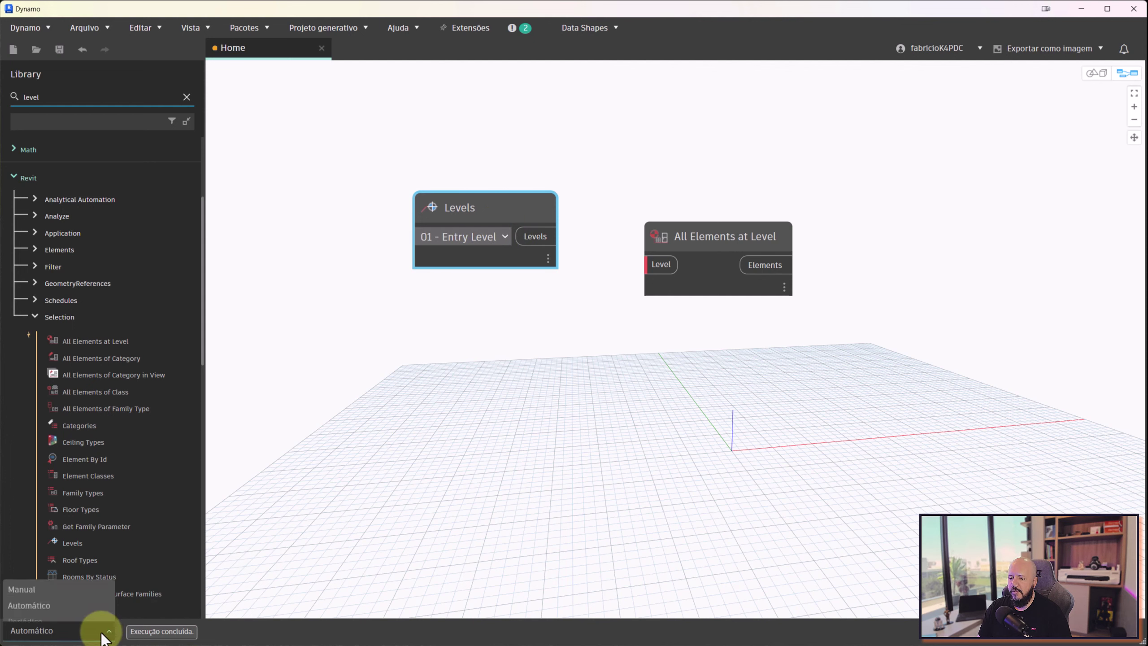
{"action": "left_click", "coordinate": [52, 578]}
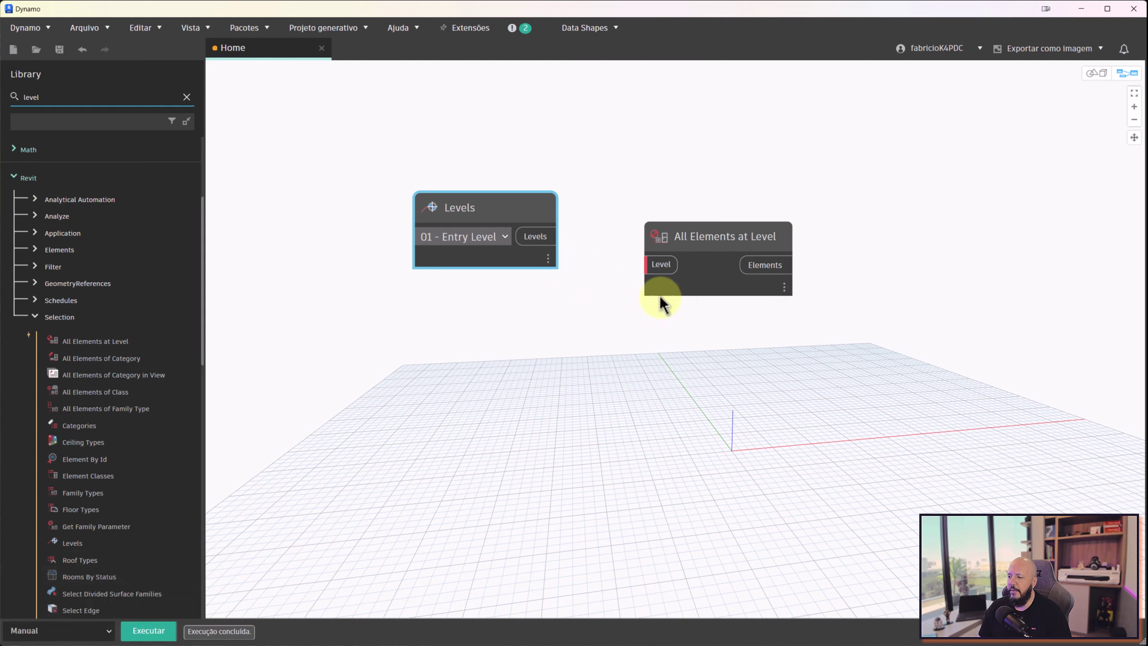
{"action": "left_click", "coordinate": [108, 629]}
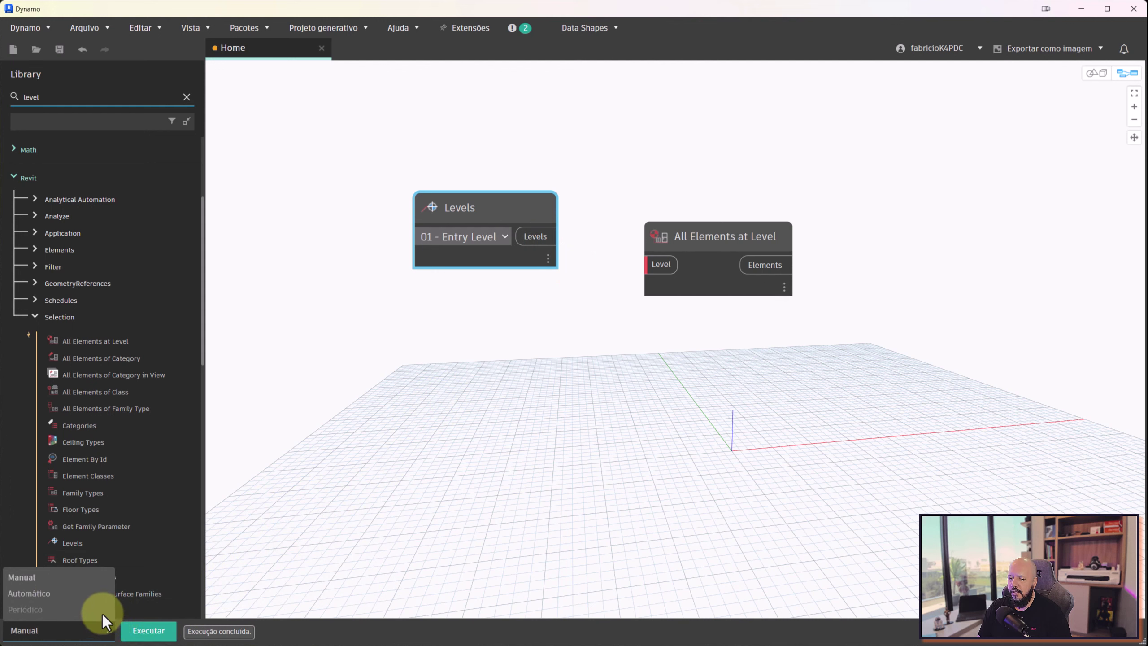
{"action": "left_click", "coordinate": [71, 584]}
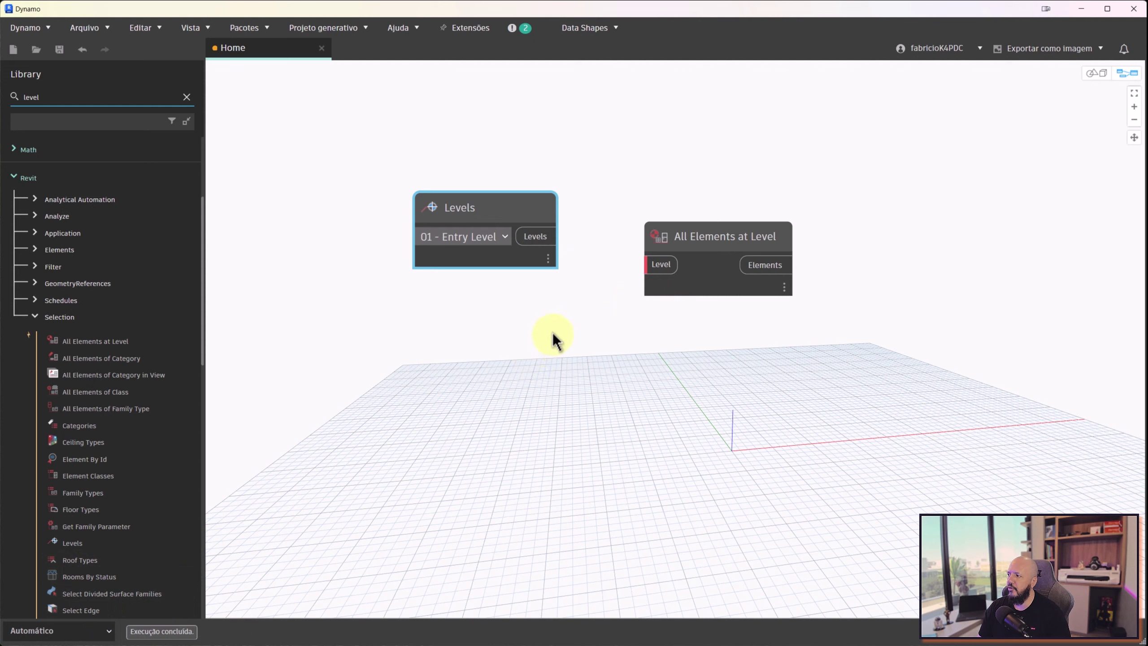
{"action": "left_click", "coordinate": [558, 236]}
{"action": "left_click", "coordinate": [646, 264]}
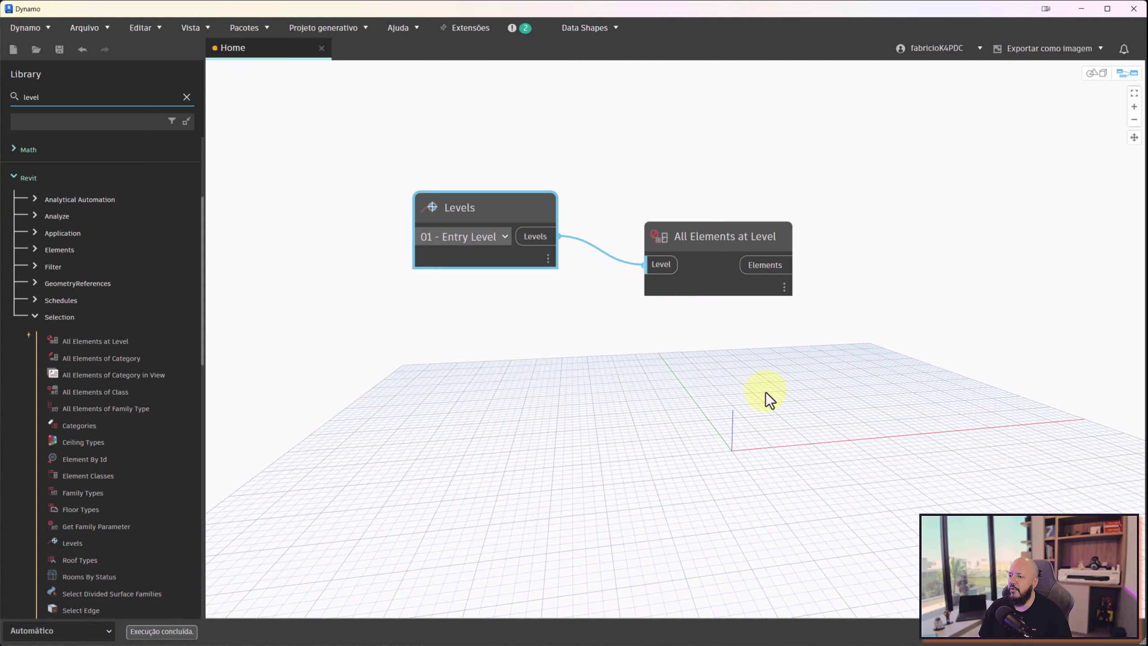
{"action": "left_click", "coordinate": [786, 312]}
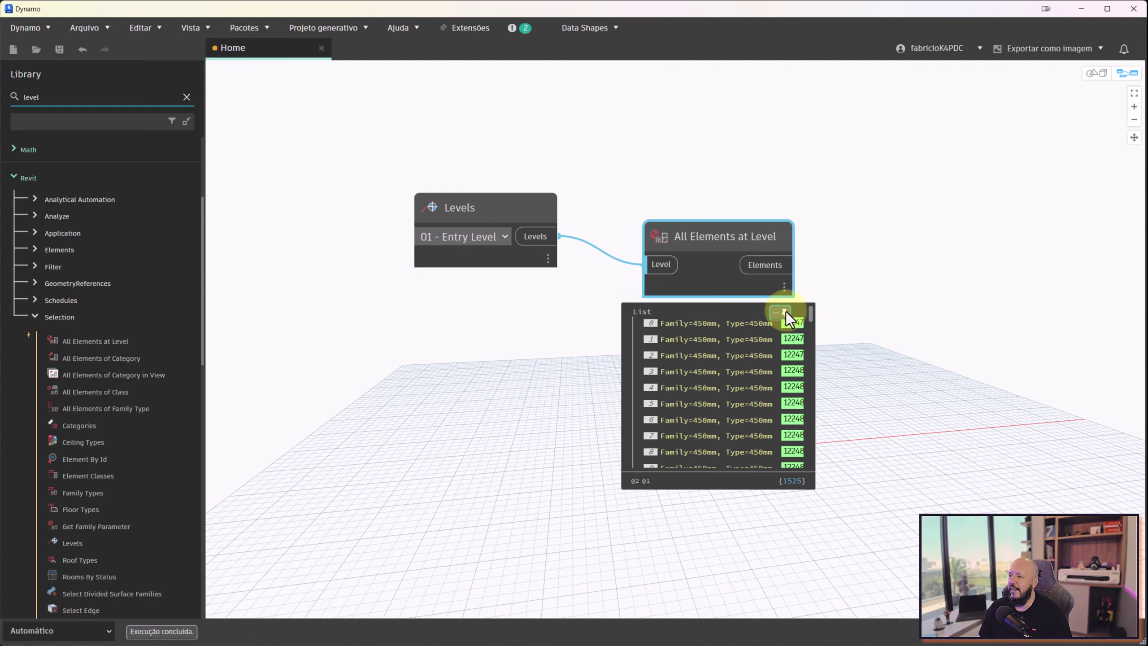
{"action": "left_click_drag", "start_coordinate": [712, 226], "coordinate": [702, 136]}
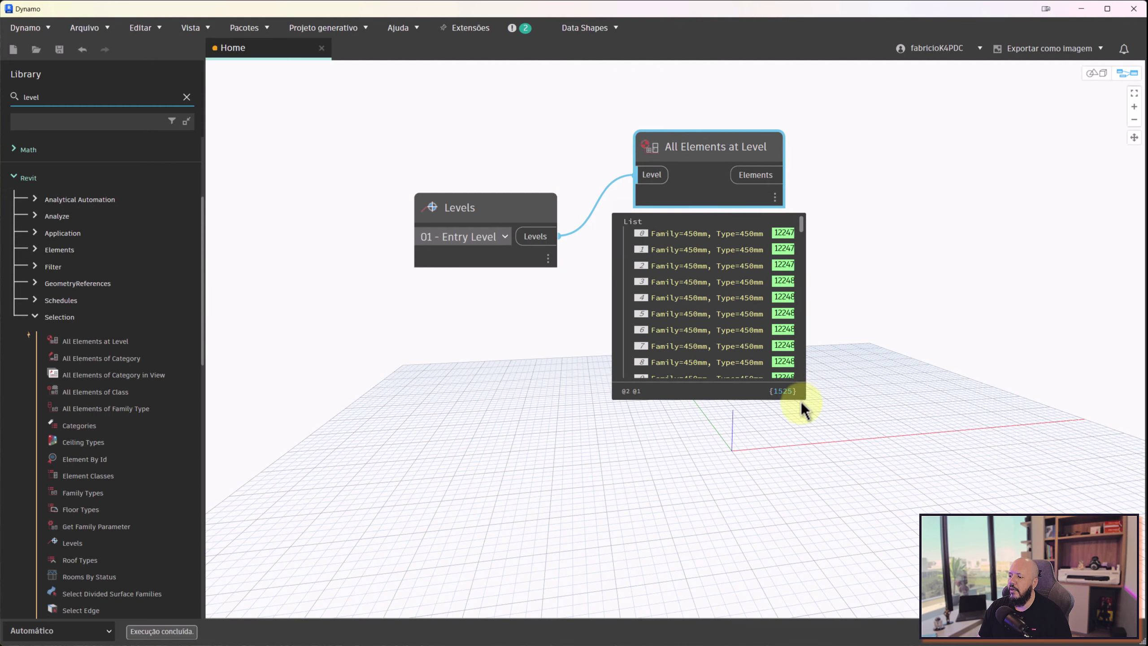
{"action": "left_click", "coordinate": [1080, 9]}
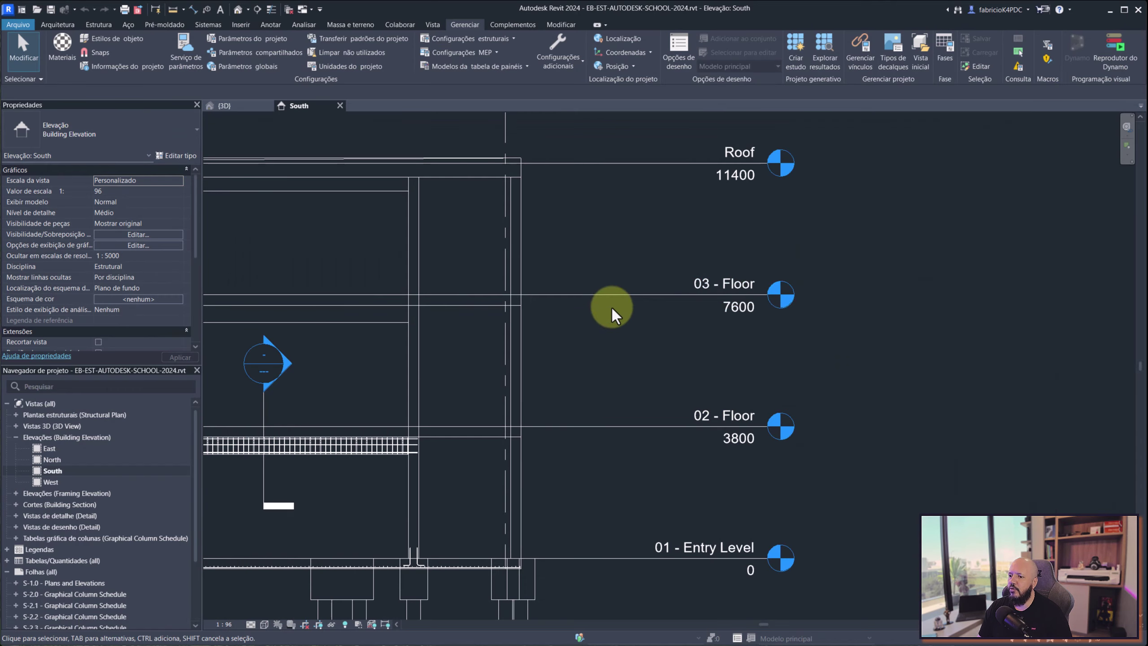
{"action": "left_click", "coordinate": [238, 9]}
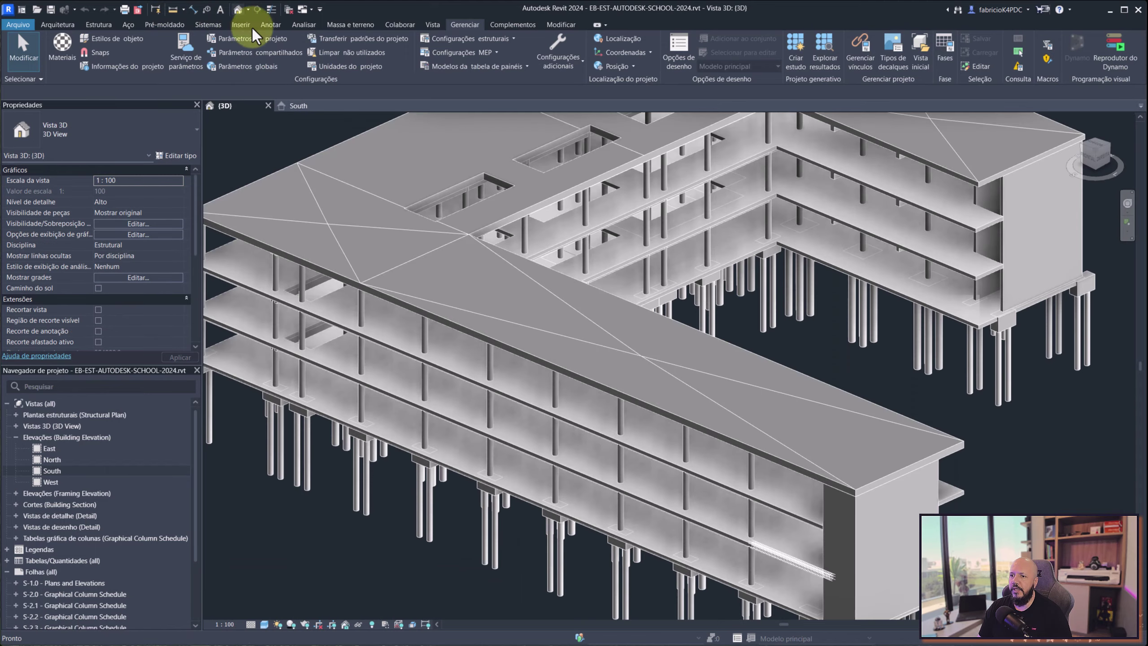
{"action": "mouse_move", "coordinate": [584, 354]}
{"action": "middle_mouse_down", "text": "shift"}
{"action": "mouse_move", "coordinate": [601, 356]}
{"action": "mouse_move", "coordinate": [583, 335]}
{"action": "middle_mouse_up", "text": "shift"}
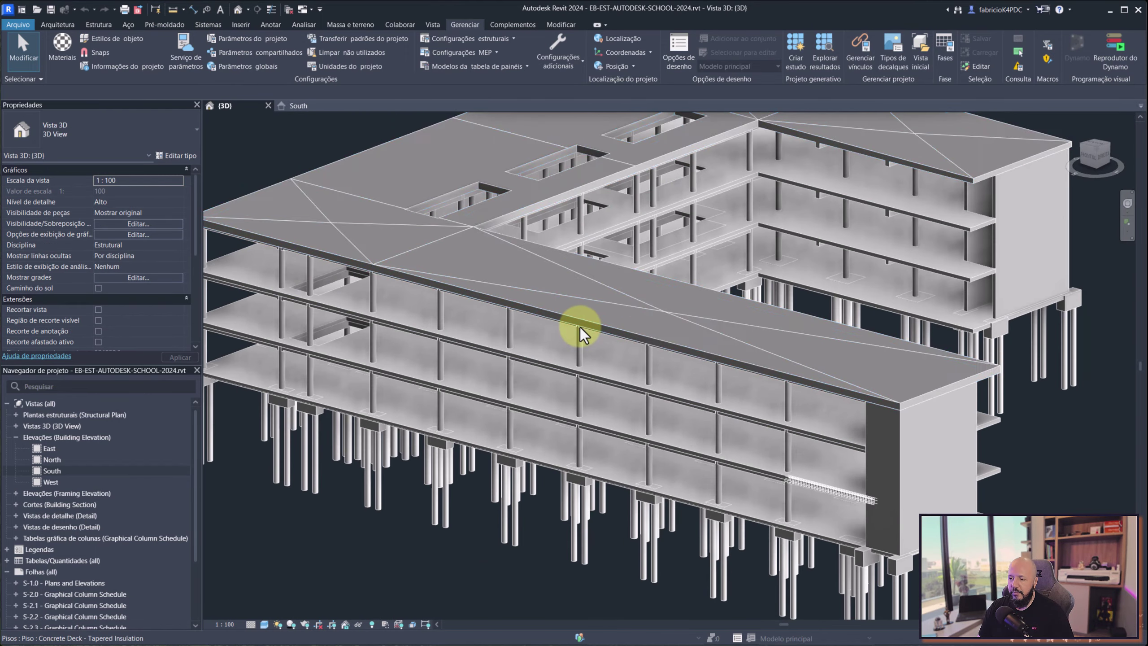
{"action": "key", "text": "super+Tab"}
{"action": "left_click", "coordinate": [566, 204]}
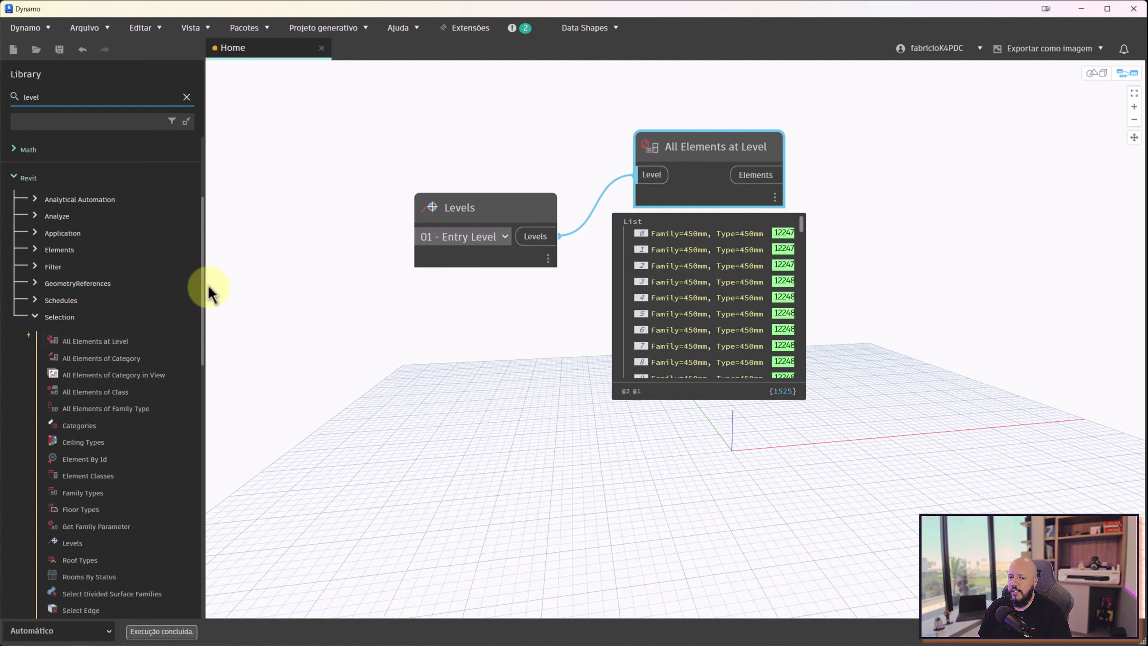
Collapse Selection and expand Revit > Elements > Element in the library to reach the Geometry node
{"action": "left_click", "coordinate": [34, 316]}
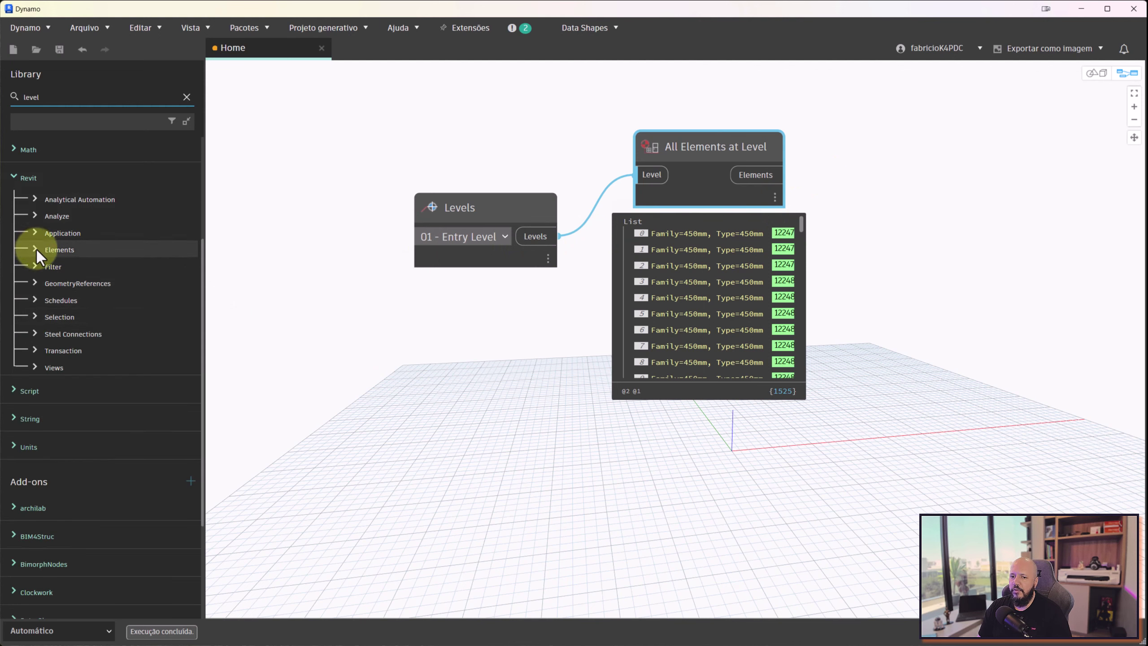
{"action": "left_click", "coordinate": [38, 252]}
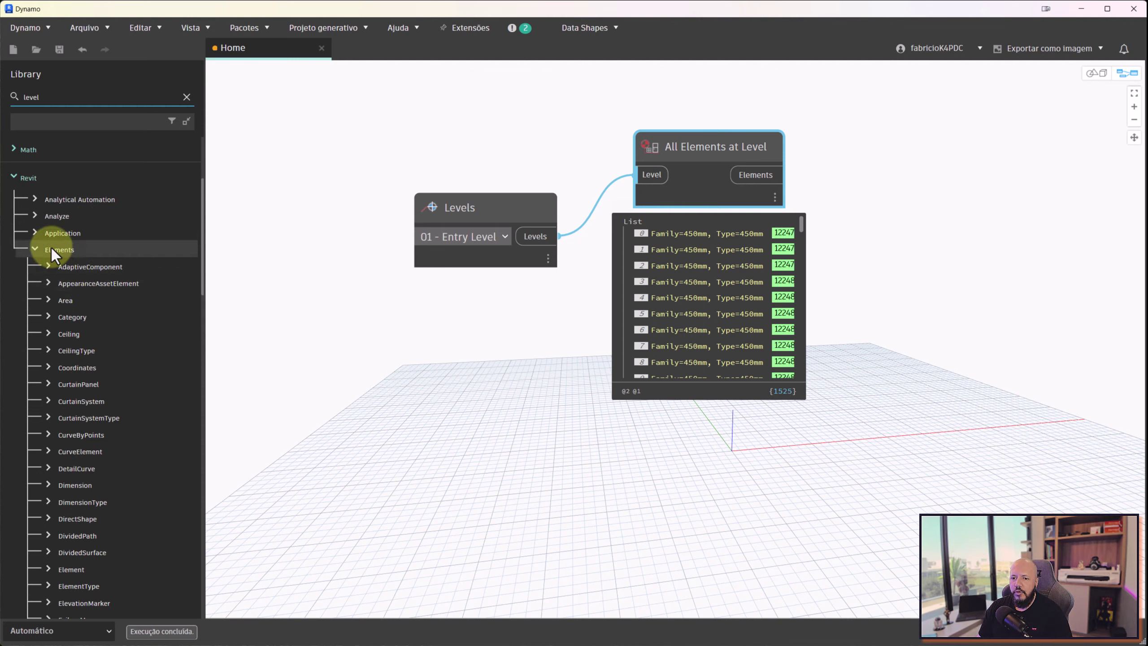
{"action": "scroll", "coordinate": [97, 334], "scroll_direction": "down", "scroll_amount": 5}
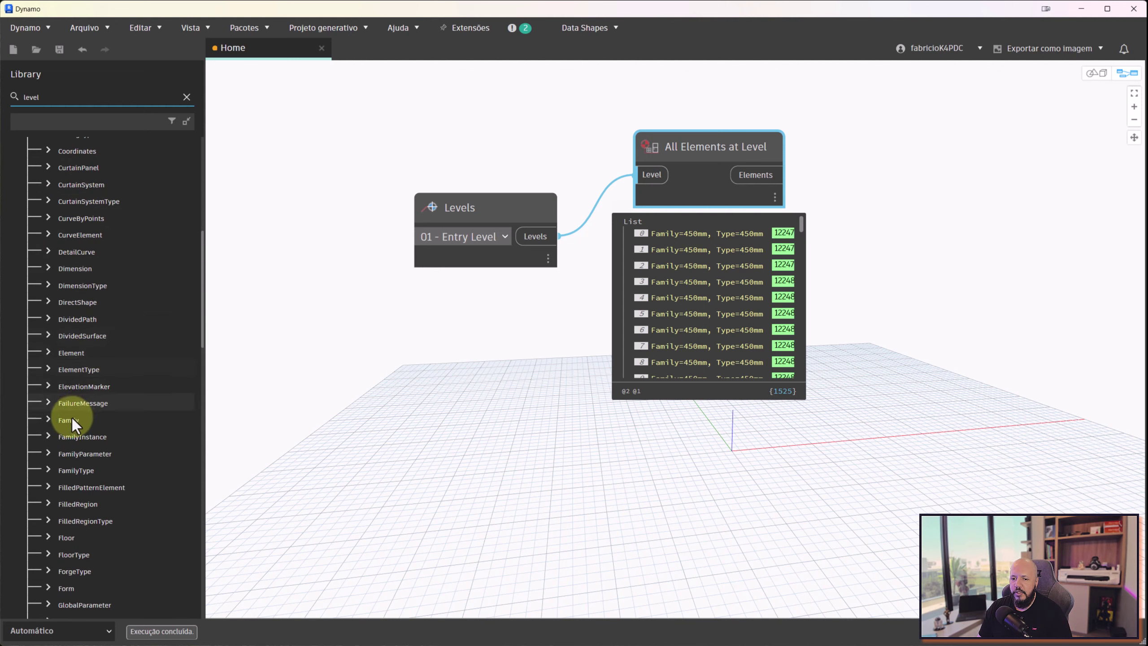
{"action": "left_click", "coordinate": [46, 352]}
{"action": "scroll", "coordinate": [116, 341], "scroll_direction": "down", "scroll_amount": 3}
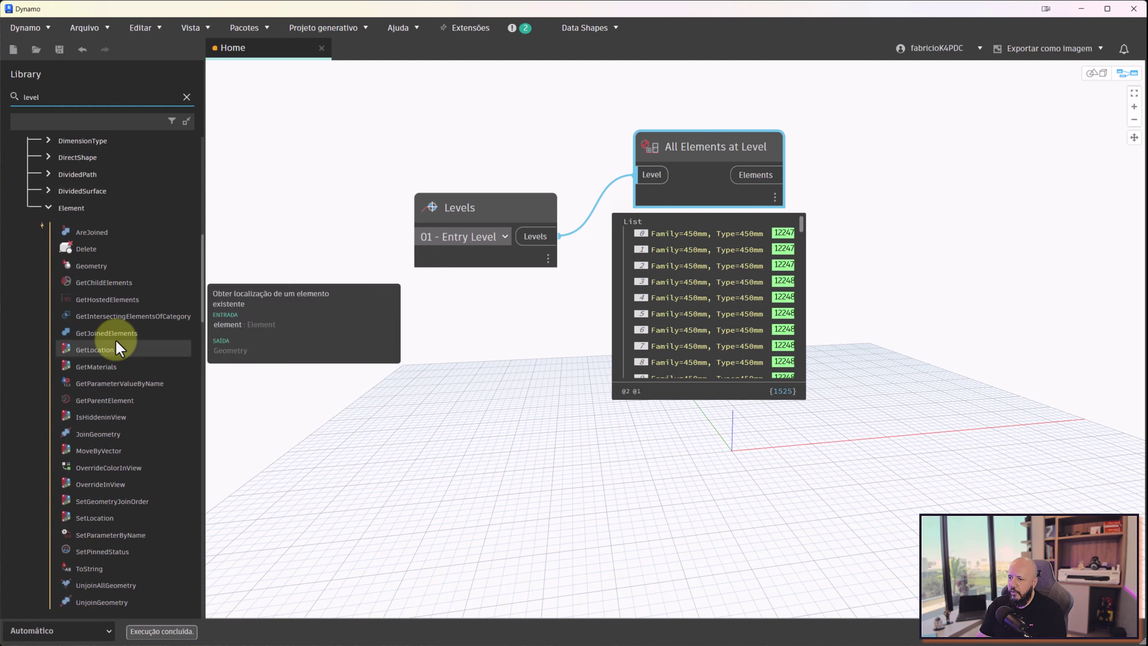
Place Element.Geometry right of the element list and wire All Elements at Level's Elements output into it
{"action": "left_click", "coordinate": [104, 265]}
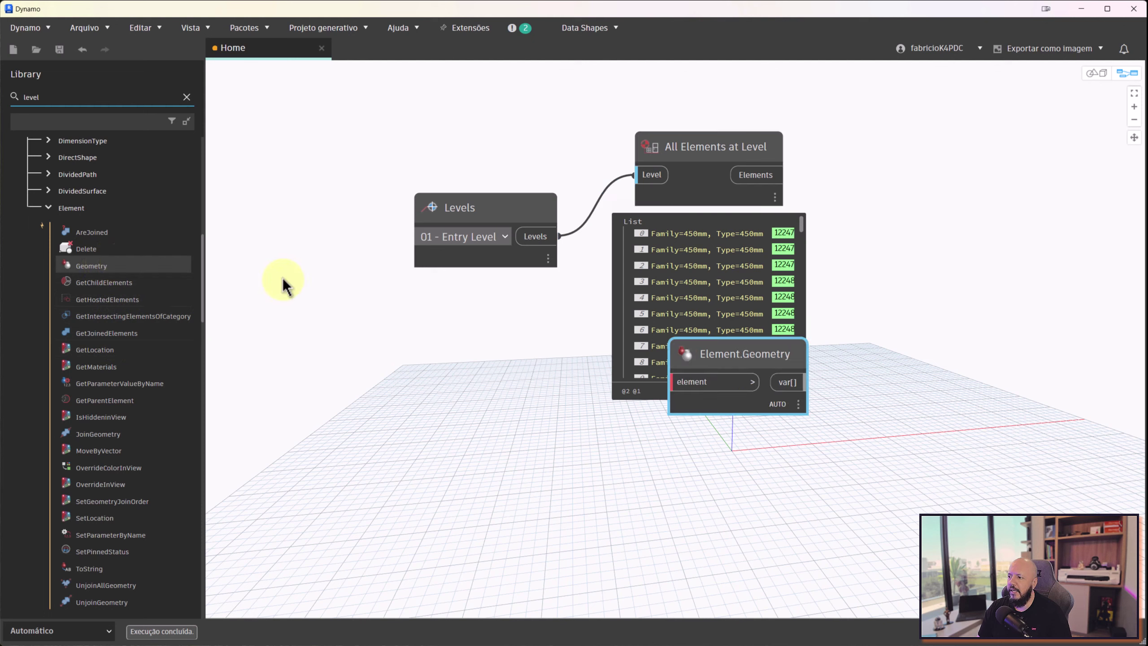
{"action": "mouse_move", "coordinate": [699, 341]}
{"action": "left_mouse_down"}
{"action": "mouse_move", "coordinate": [814, 298]}
{"action": "mouse_move", "coordinate": [905, 149]}
{"action": "left_mouse_up"}
{"action": "scroll", "coordinate": [760, 150], "scroll_direction": "up", "scroll_amount": 1}
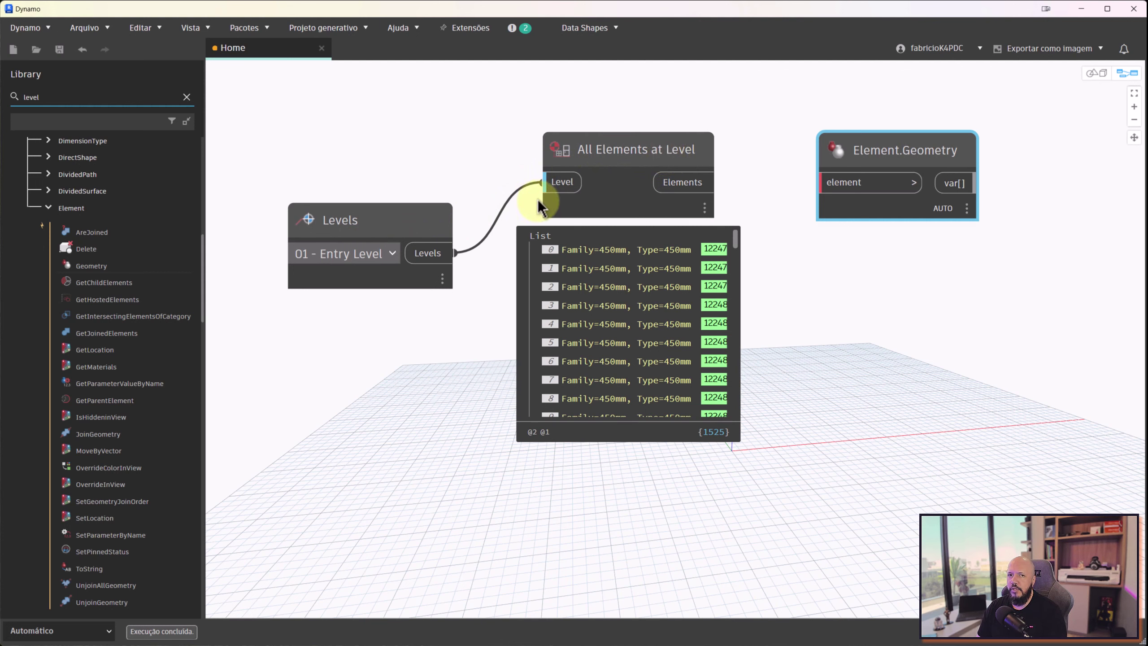
{"action": "left_click_drag", "start_coordinate": [908, 155], "coordinate": [923, 157]}
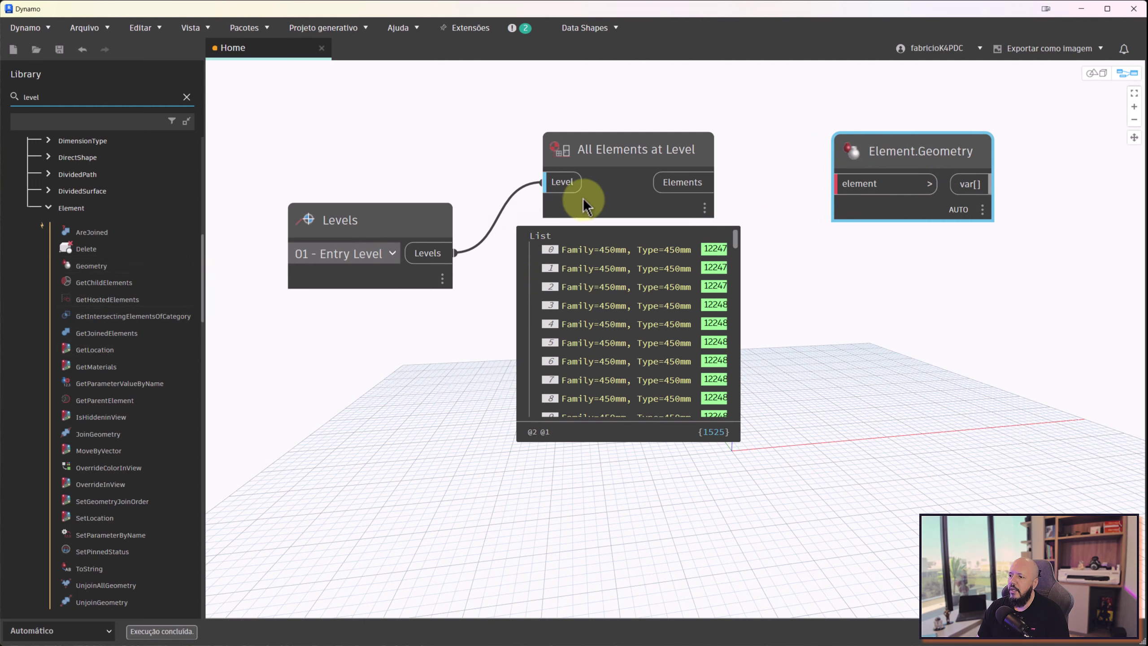
{"action": "left_click", "coordinate": [716, 182]}
{"action": "left_click", "coordinate": [852, 185]}
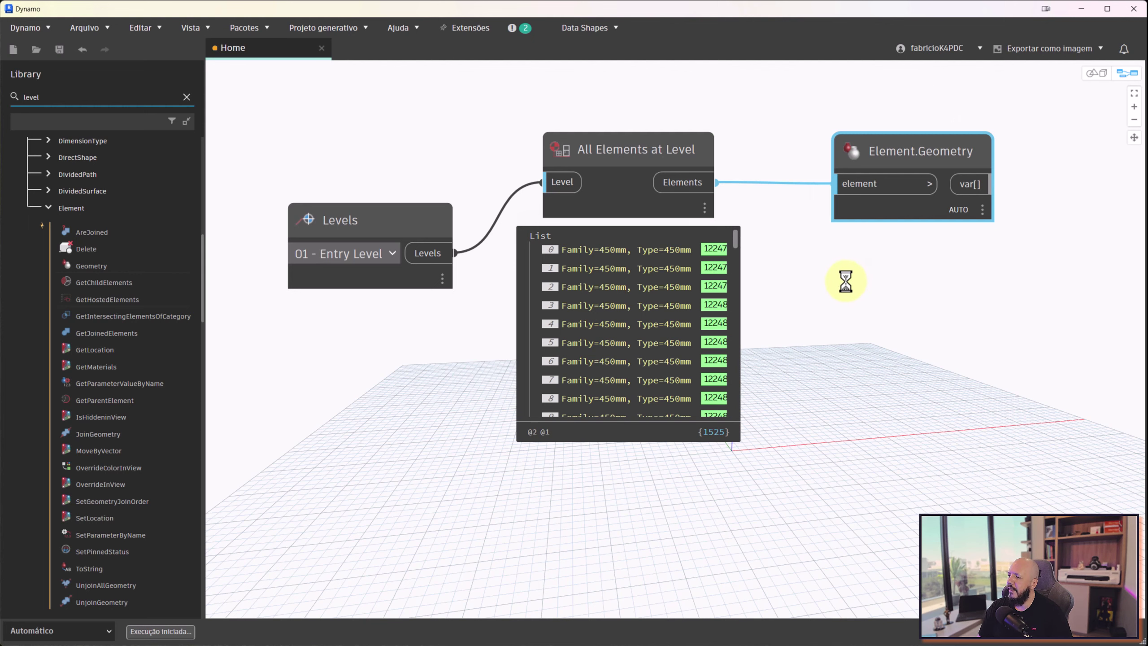
Navigate the 3D background preview and zoom to fit the entry level's extracted columns and slabs
{"action": "scroll", "coordinate": [794, 308], "scroll_direction": "down", "scroll_amount": 5}
{"action": "scroll", "coordinate": [710, 319], "scroll_direction": "up", "scroll_amount": 2}
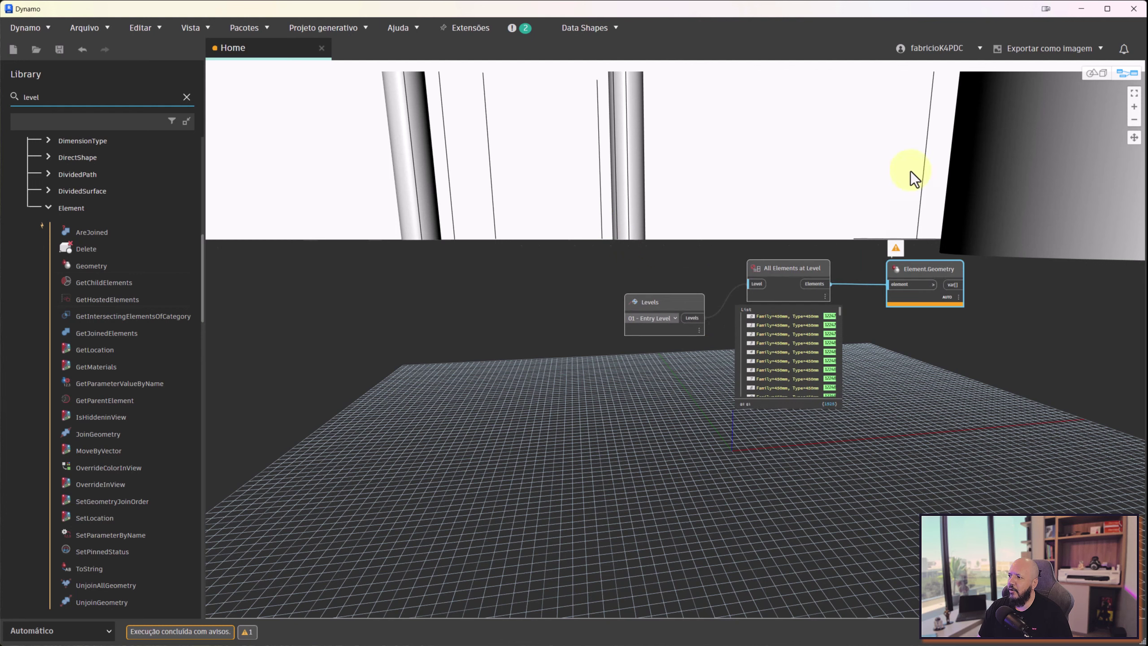
{"action": "left_click", "coordinate": [1098, 75]}
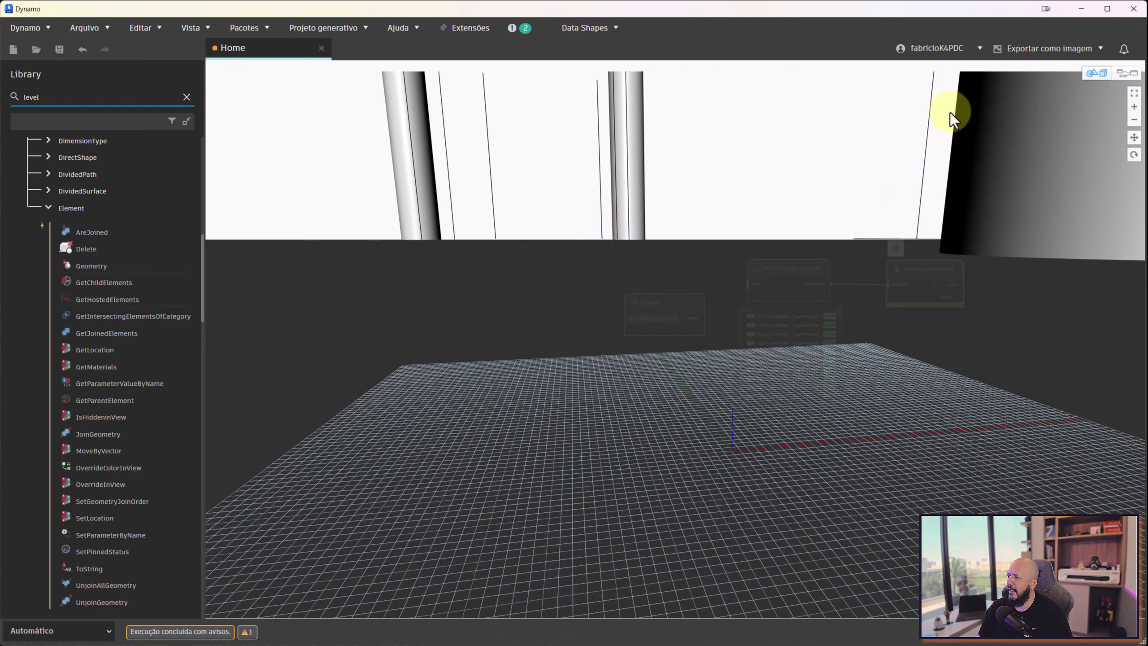
{"action": "scroll", "coordinate": [782, 176], "scroll_direction": "down", "scroll_amount": 3}
{"action": "scroll", "coordinate": [781, 181], "scroll_direction": "down", "scroll_amount": 3}
{"action": "scroll", "coordinate": [778, 186], "scroll_direction": "down", "scroll_amount": 2}
{"action": "scroll", "coordinate": [777, 189], "scroll_direction": "down", "scroll_amount": 2}
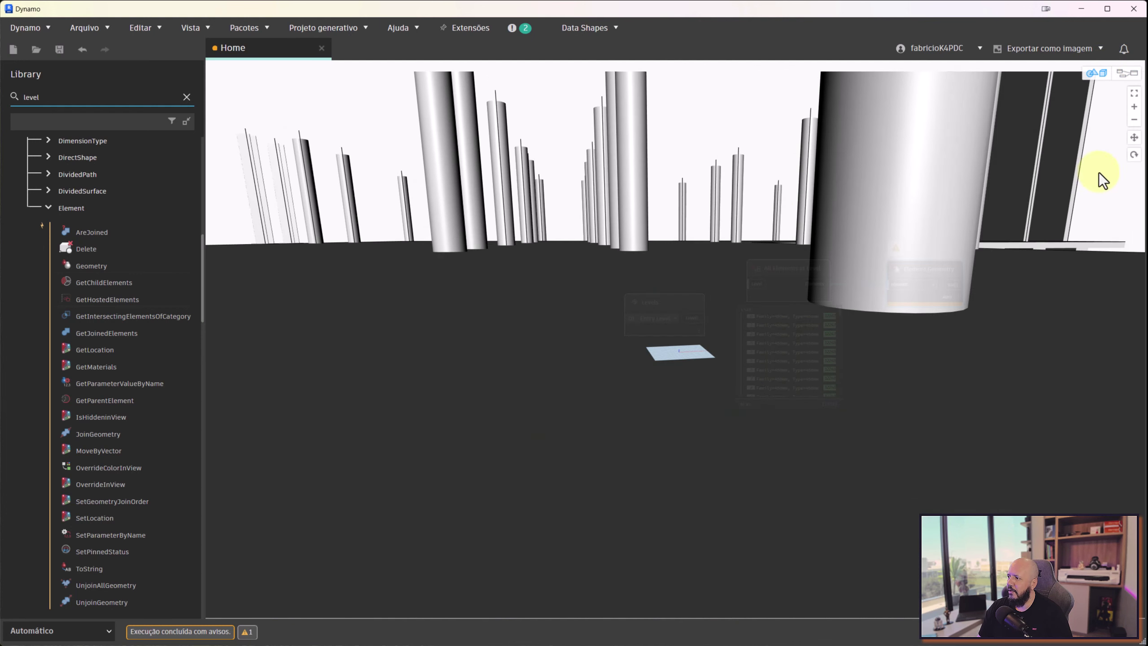
{"action": "left_click", "coordinate": [1134, 94]}
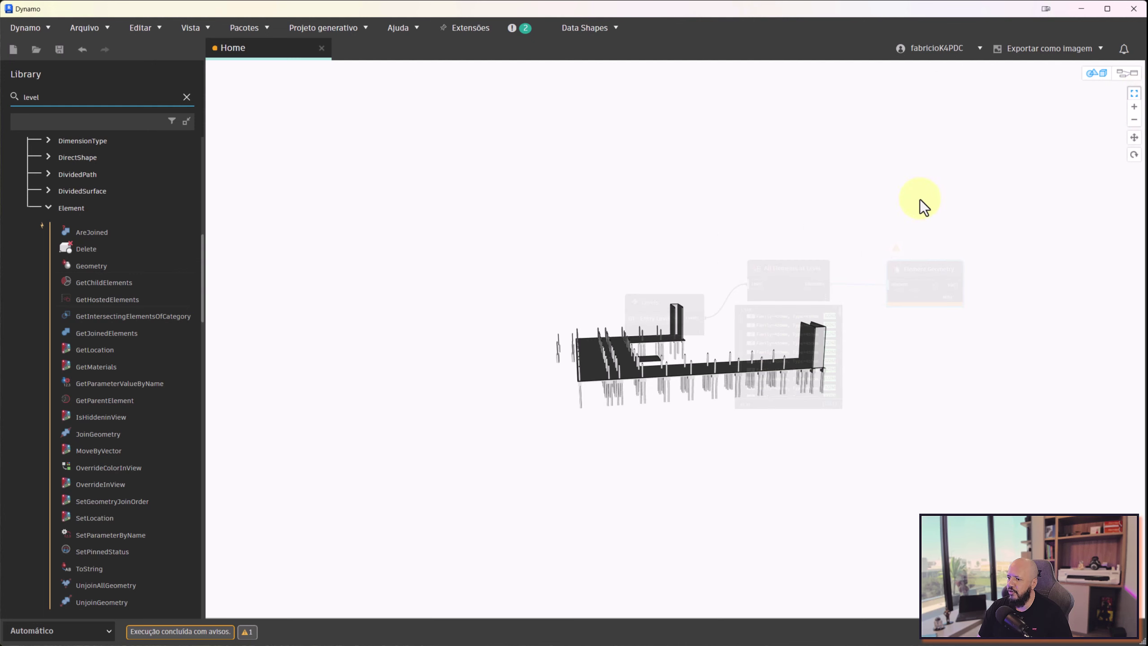
{"action": "scroll", "coordinate": [617, 385], "scroll_direction": "up", "scroll_amount": 3}
{"action": "scroll", "coordinate": [628, 391], "scroll_direction": "up", "scroll_amount": 2}
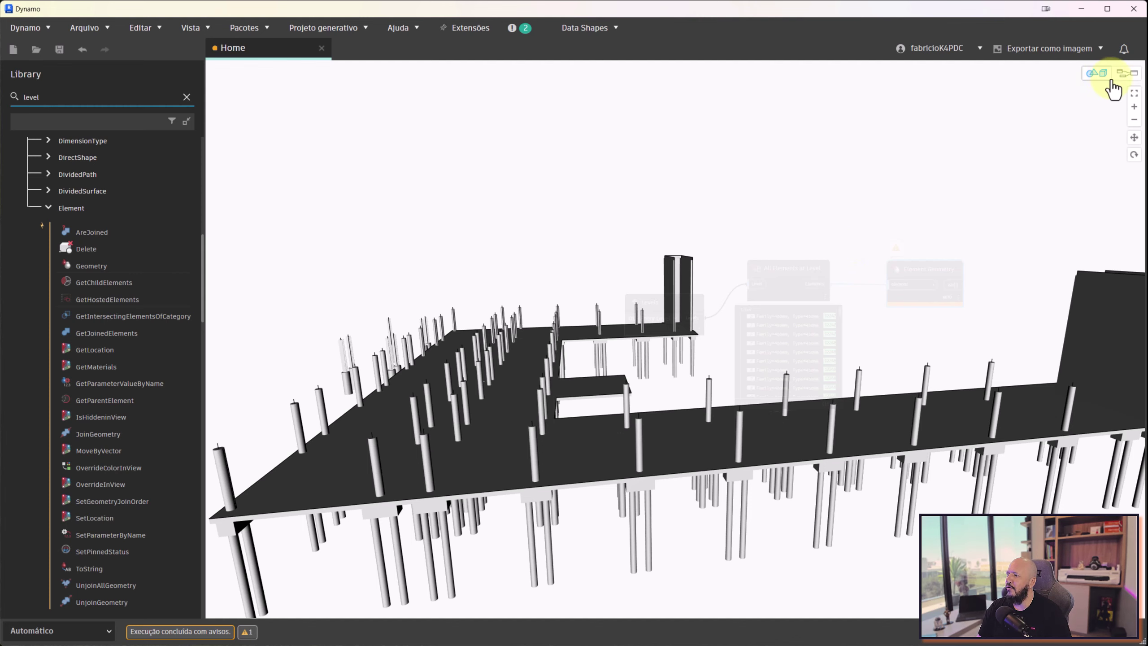
Return to graph editing and pan and zoom onto the Levels node chain
{"action": "left_click", "coordinate": [1129, 75]}
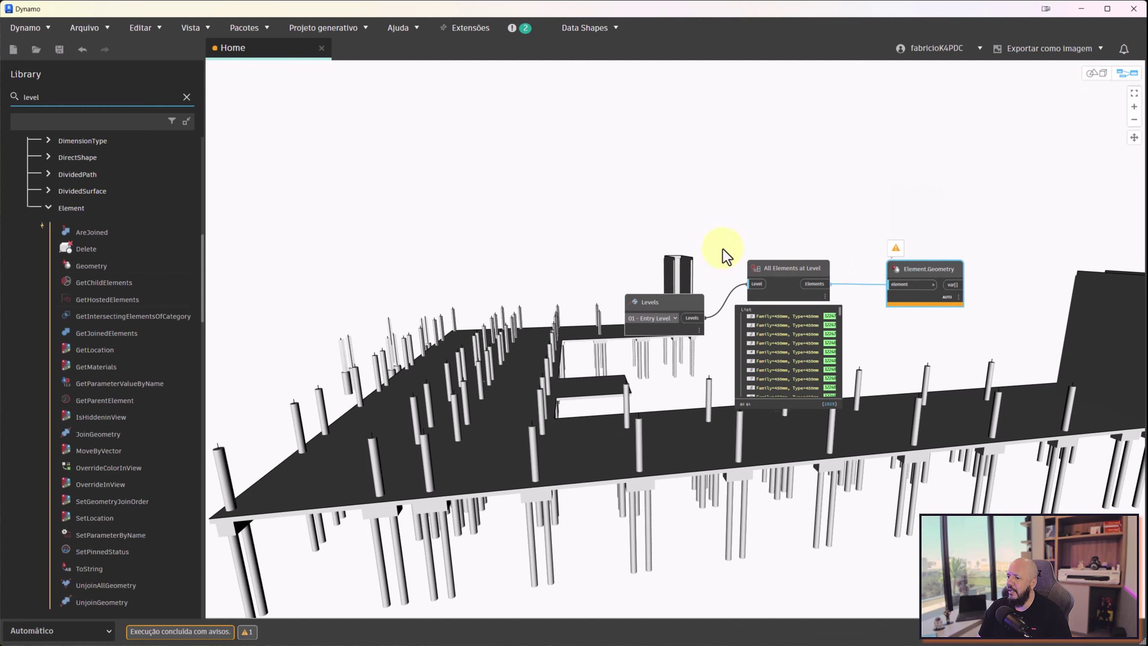
{"action": "mouse_move", "coordinate": [723, 248]}
{"action": "middle_mouse_down"}
{"action": "mouse_move", "coordinate": [491, 136]}
{"action": "mouse_move", "coordinate": [429, 139]}
{"action": "mouse_move", "coordinate": [432, 61]}
{"action": "middle_mouse_up"}
{"action": "scroll", "coordinate": [413, 128], "scroll_direction": "up", "scroll_amount": 2}
{"action": "scroll", "coordinate": [414, 127], "scroll_direction": "up", "scroll_amount": 3}
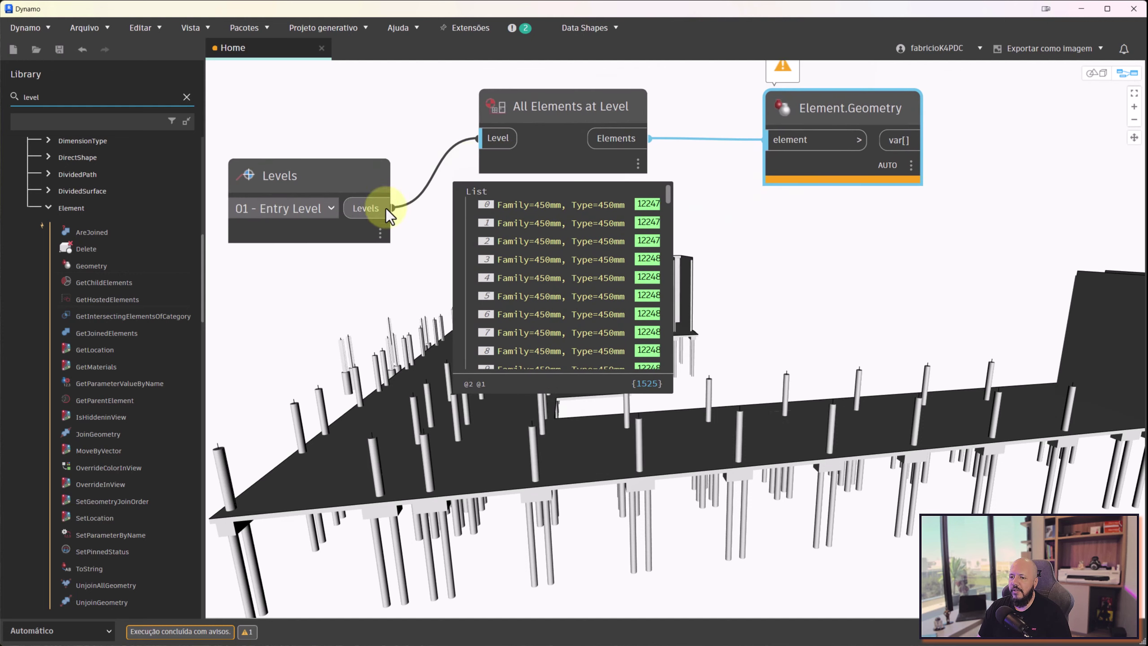
Change the Levels node to 02 - Floor, collecting 293 elements
{"action": "left_click", "coordinate": [332, 210]}
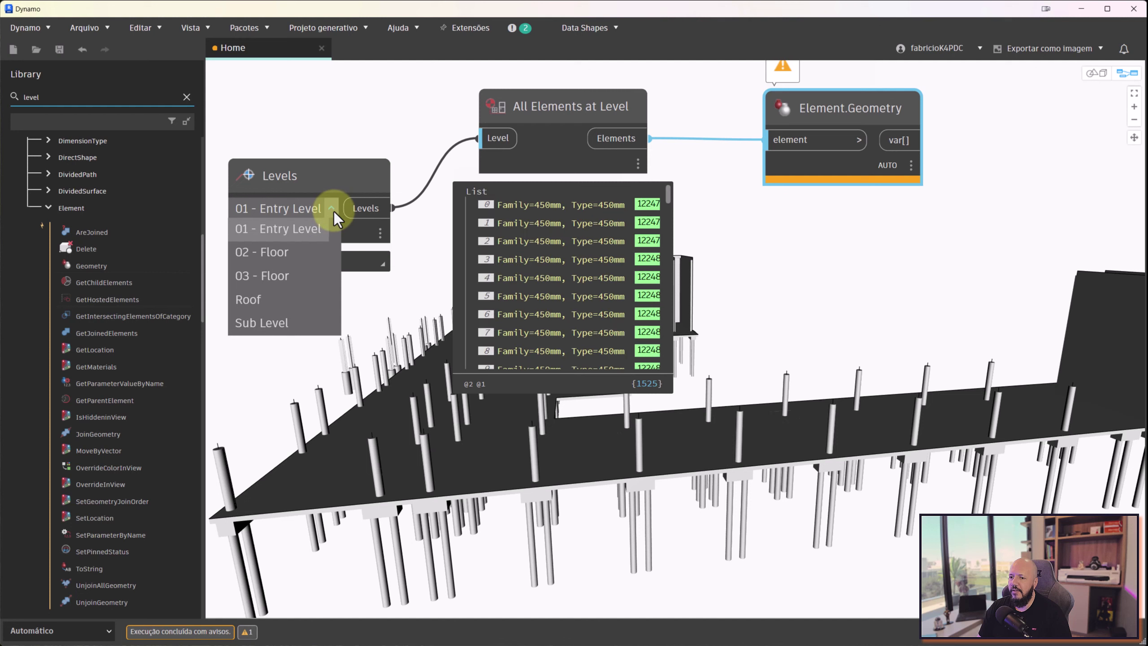
{"action": "left_click", "coordinate": [311, 253]}
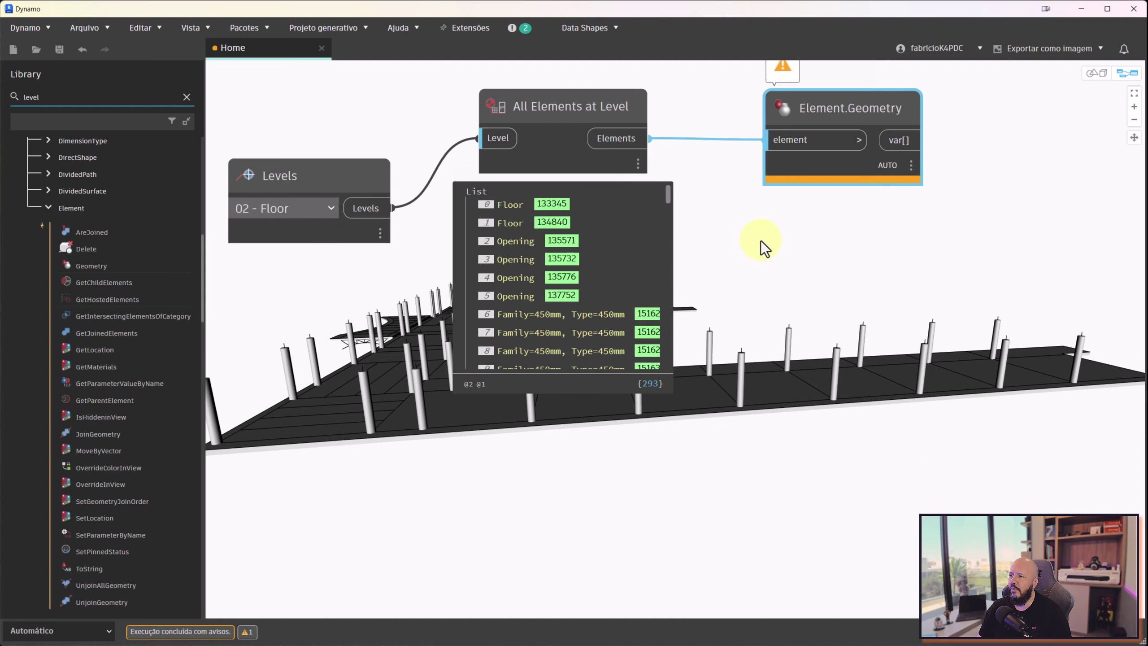
{"action": "left_click", "coordinate": [761, 257]}
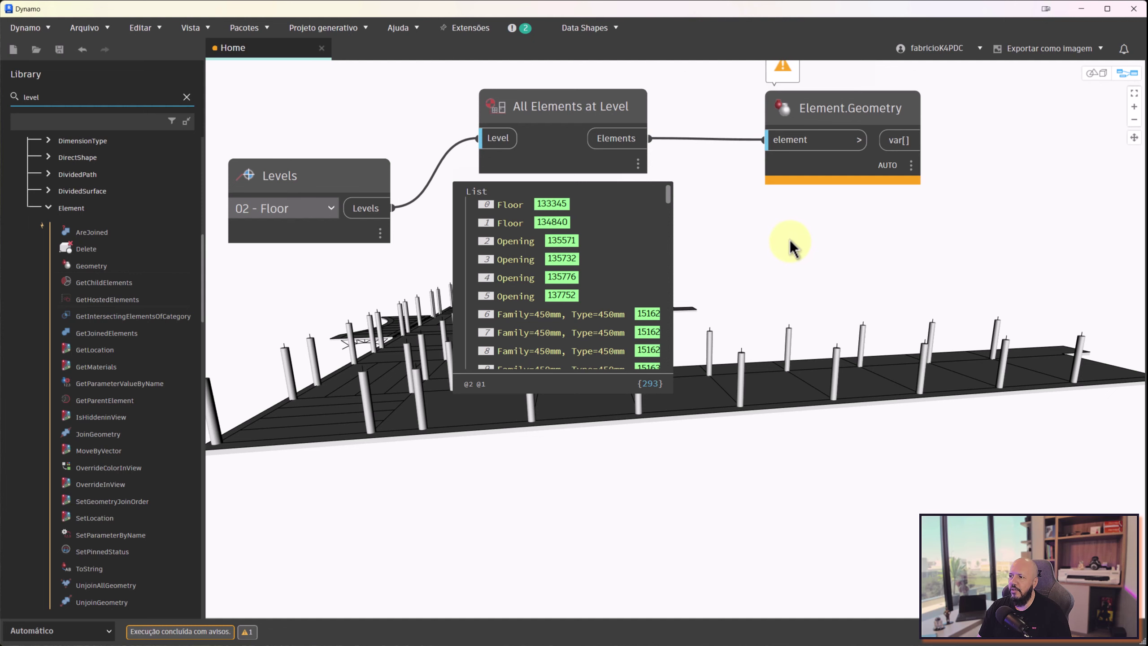
{"action": "scroll", "coordinate": [789, 239], "scroll_direction": "up", "scroll_amount": 2}
Open the Element.Geometry null-value warning and scroll through its watch list
{"action": "left_click", "coordinate": [775, 108]}
{"action": "middle_click_drag", "start_coordinate": [794, 109], "coordinate": [782, 232]}
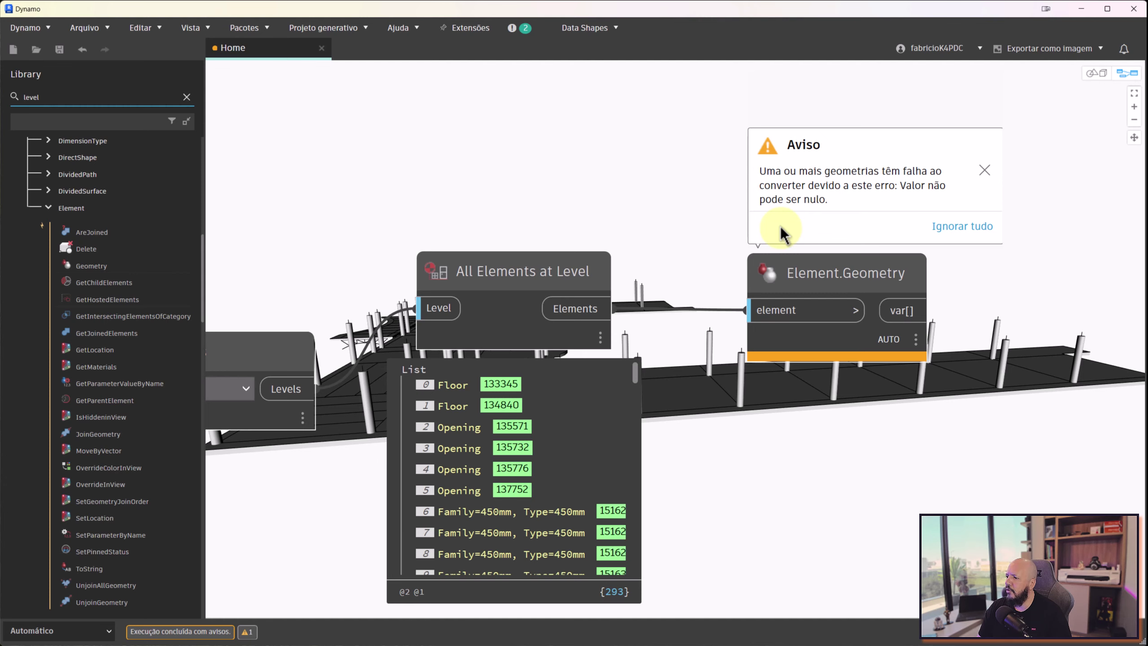
{"action": "scroll", "coordinate": [541, 389], "scroll_direction": "down", "scroll_amount": 5}
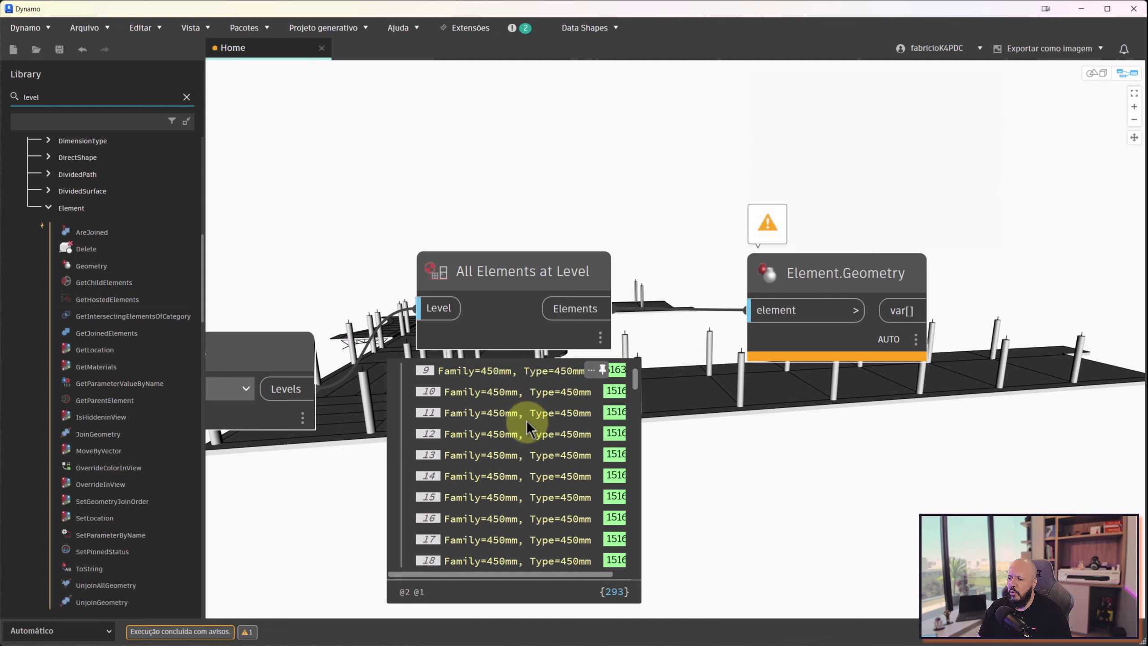
{"action": "scroll", "coordinate": [526, 418], "scroll_direction": "down", "scroll_amount": 5}
{"action": "scroll", "coordinate": [520, 429], "scroll_direction": "down", "scroll_amount": 5}
{"action": "scroll", "coordinate": [524, 469], "scroll_direction": "down", "scroll_amount": 5}
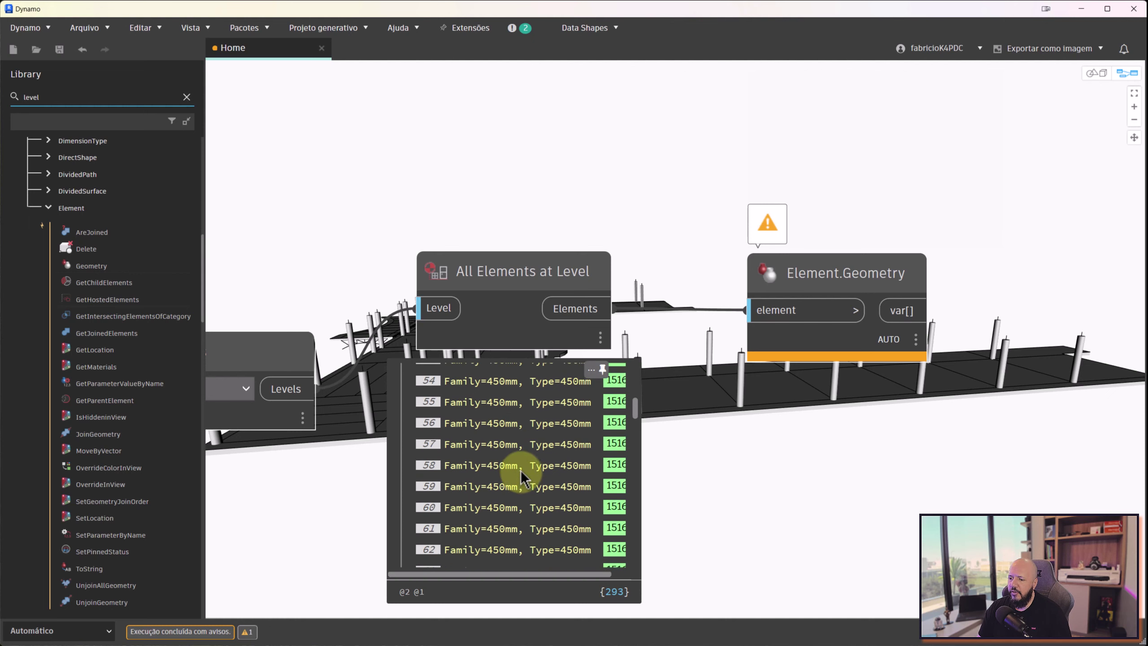
{"action": "scroll", "coordinate": [529, 479], "scroll_direction": "down", "scroll_amount": 5}
{"action": "scroll", "coordinate": [532, 487], "scroll_direction": "down", "scroll_amount": 15}
{"action": "scroll", "coordinate": [531, 488], "scroll_direction": "down", "scroll_amount": 15}
{"action": "scroll", "coordinate": [532, 489], "scroll_direction": "down", "scroll_amount": 15}
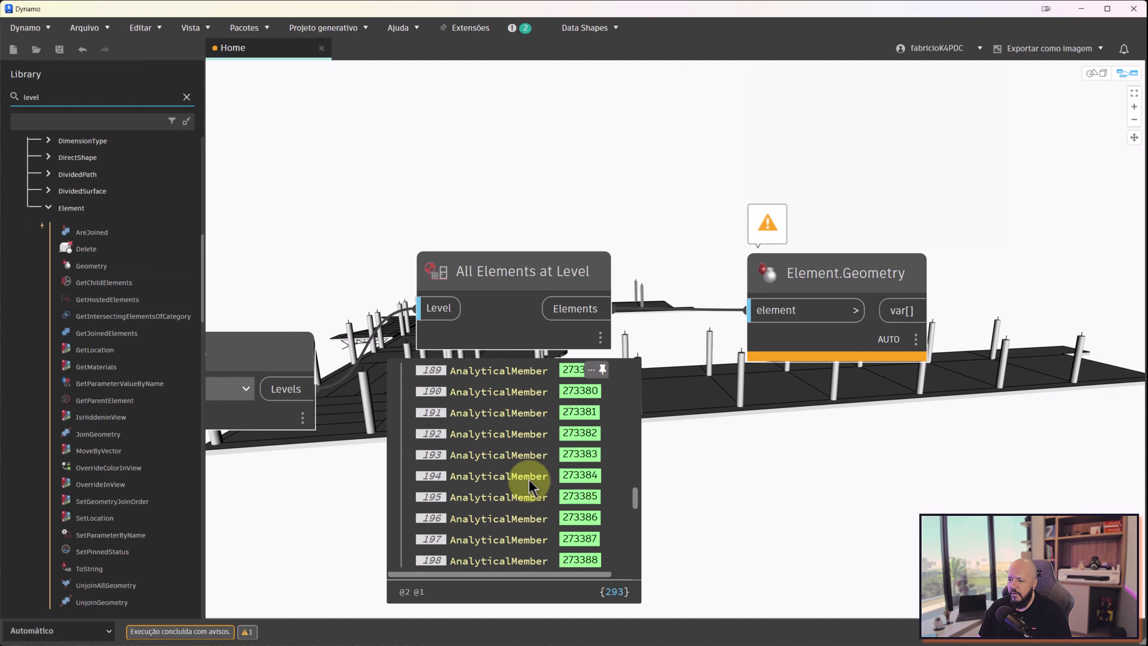
{"action": "scroll", "coordinate": [531, 489], "scroll_direction": "down", "scroll_amount": 15}
{"action": "scroll", "coordinate": [532, 491], "scroll_direction": "up", "scroll_amount": 3}
{"action": "scroll", "coordinate": [524, 501], "scroll_direction": "up", "scroll_amount": 2}
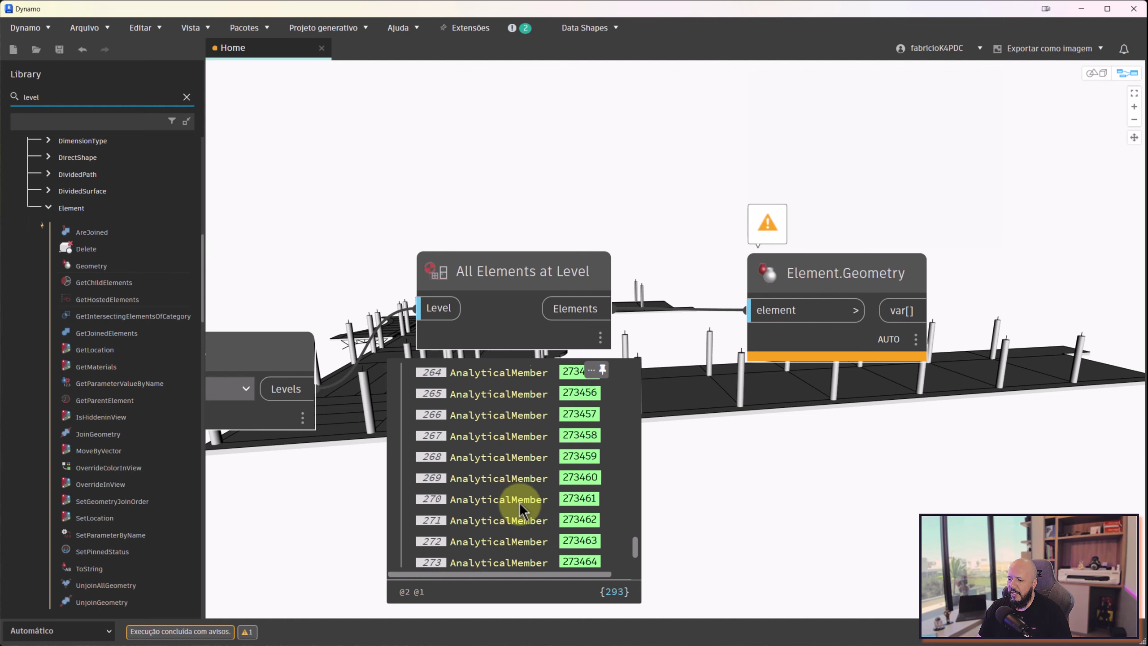
{"action": "scroll", "coordinate": [520, 501], "scroll_direction": "up", "scroll_amount": 2}
{"action": "scroll", "coordinate": [518, 493], "scroll_direction": "up", "scroll_amount": 8}
{"action": "scroll", "coordinate": [519, 472], "scroll_direction": "up", "scroll_amount": 8}
{"action": "scroll", "coordinate": [517, 460], "scroll_direction": "up", "scroll_amount": 8}
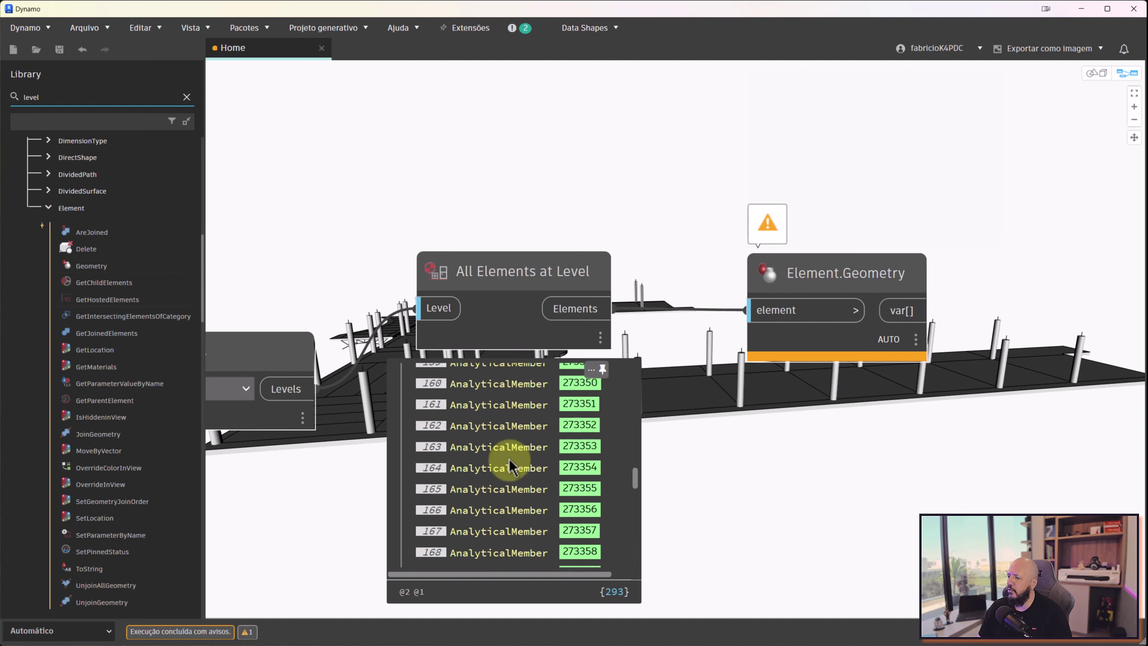
{"action": "scroll", "coordinate": [518, 441], "scroll_direction": "up", "scroll_amount": 8}
{"action": "scroll", "coordinate": [520, 430], "scroll_direction": "up", "scroll_amount": 8}
{"action": "scroll", "coordinate": [672, 305], "scroll_direction": "up", "scroll_amount": 3}
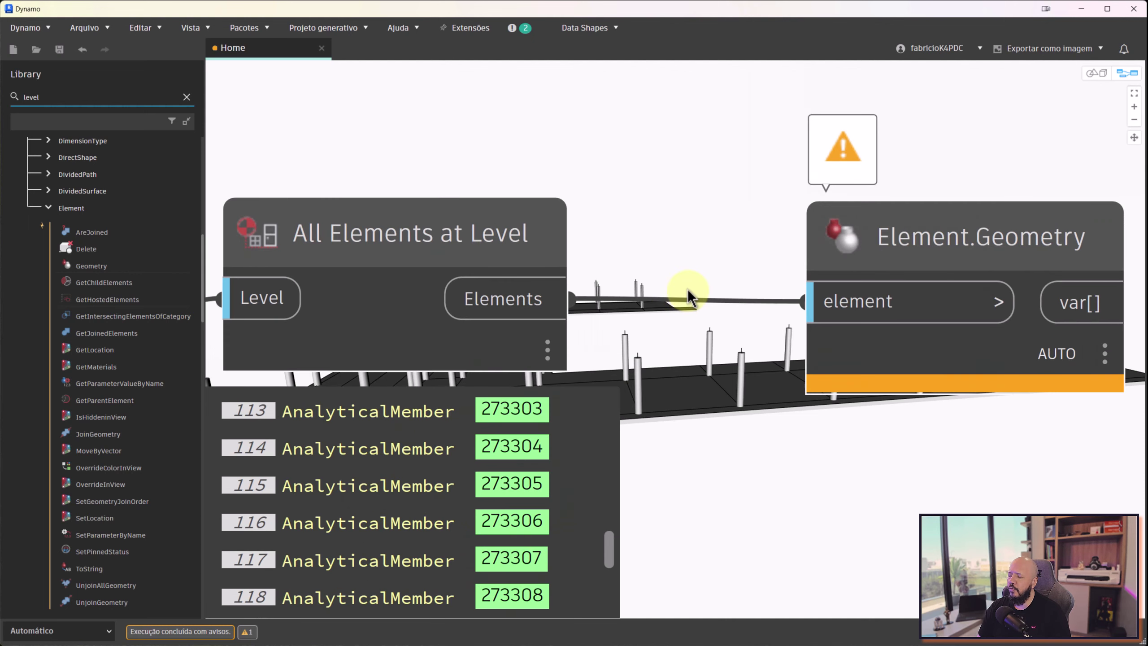
{"action": "scroll", "coordinate": [693, 285], "scroll_direction": "down", "scroll_amount": 5}
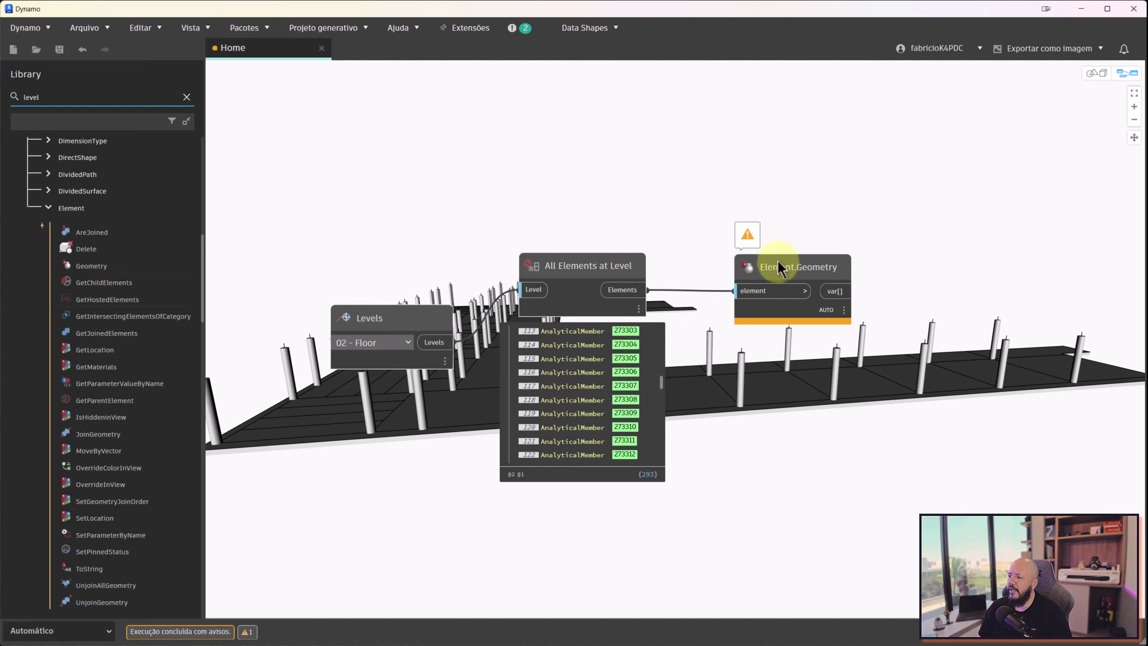
Move Element.Geometry up and right, then delete the All Elements at Level and Levels nodes
{"action": "left_click_drag", "start_coordinate": [799, 272], "coordinate": [856, 219]}
{"action": "left_click_drag", "start_coordinate": [595, 274], "coordinate": [657, 226]}
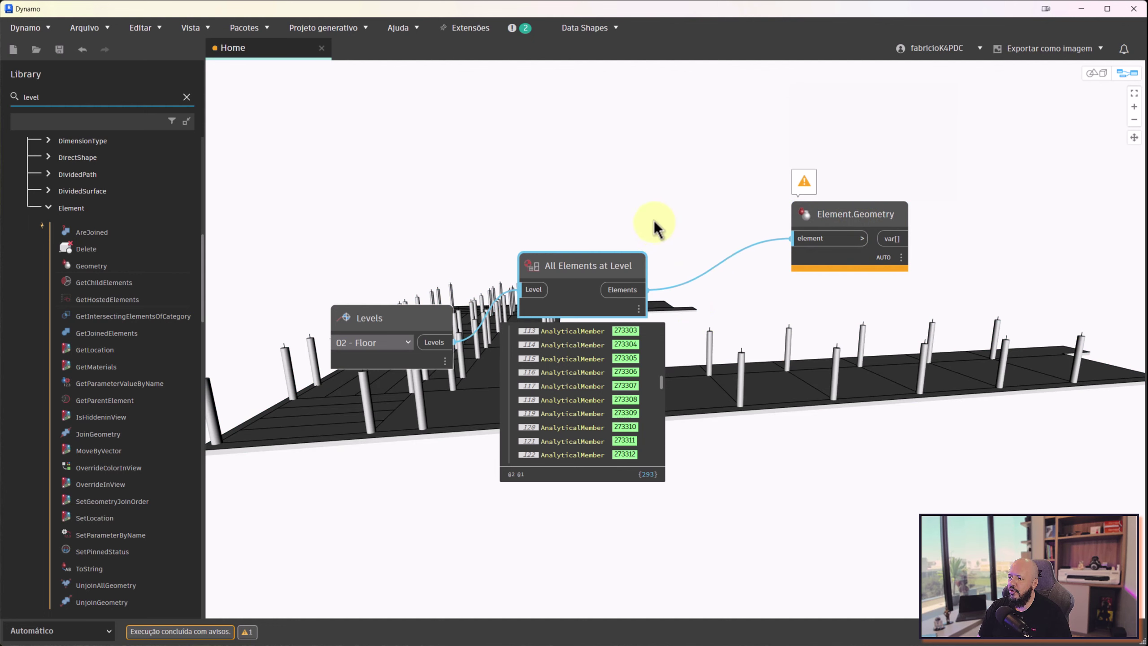
{"action": "key", "text": "Delete"}
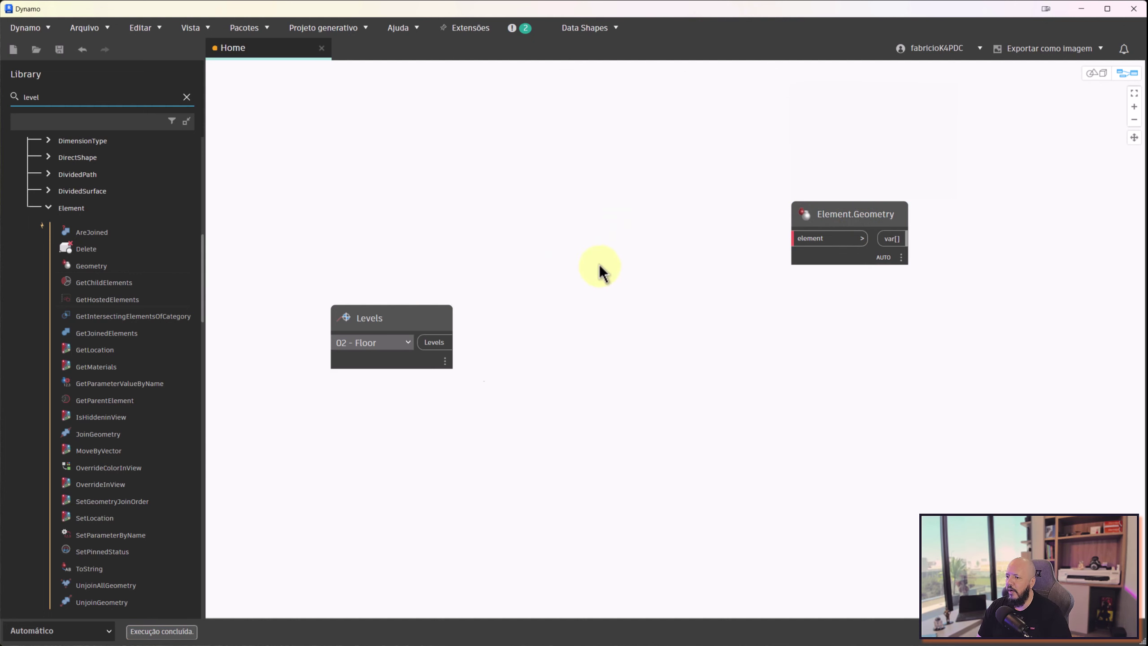
{"action": "left_click_drag", "start_coordinate": [402, 322], "coordinate": [416, 277]}
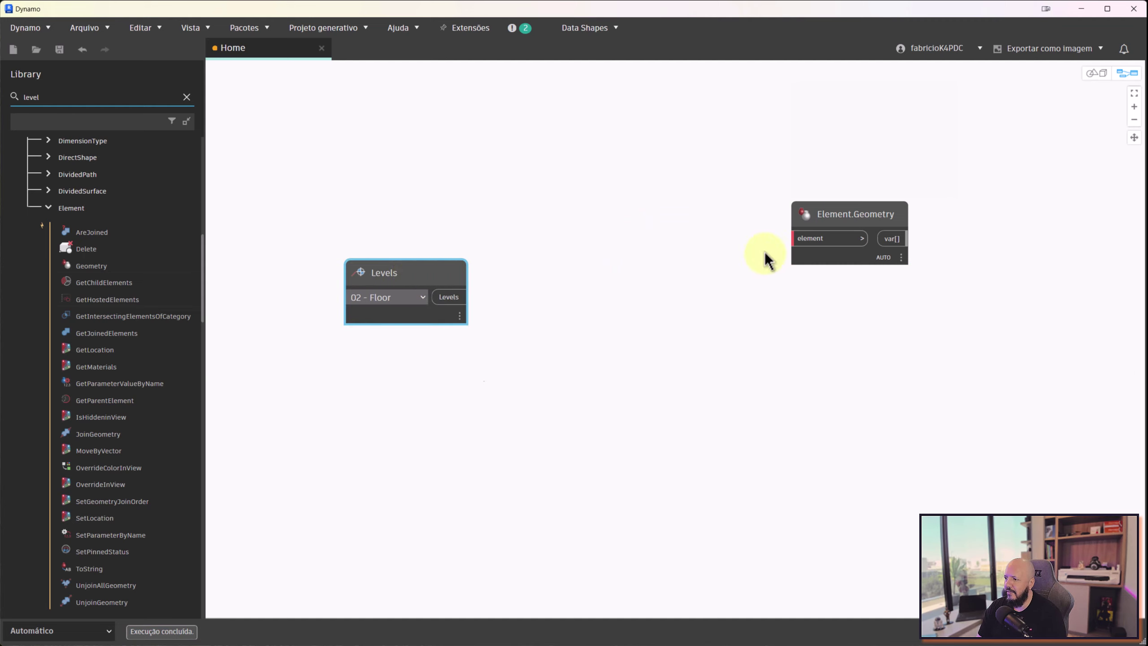
{"action": "key", "text": "Delete"}
Collapse the Element and Elements groups and expand Revit > Selection in the library
{"action": "scroll", "coordinate": [906, 208], "scroll_direction": "up", "scroll_amount": 5}
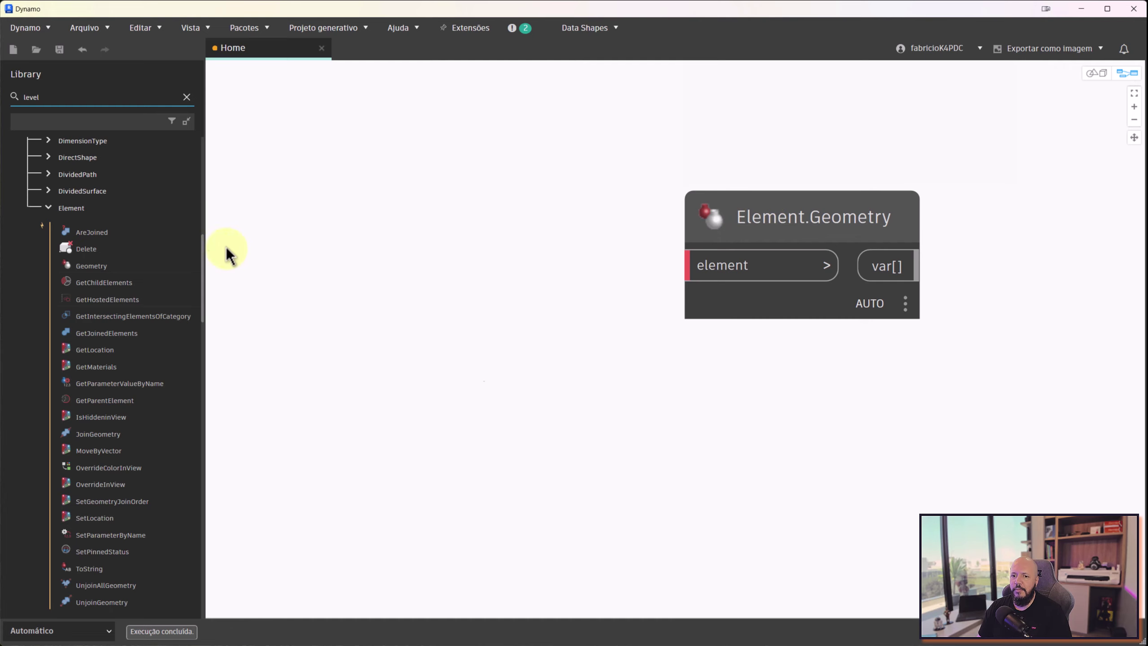
{"action": "left_click", "coordinate": [49, 206]}
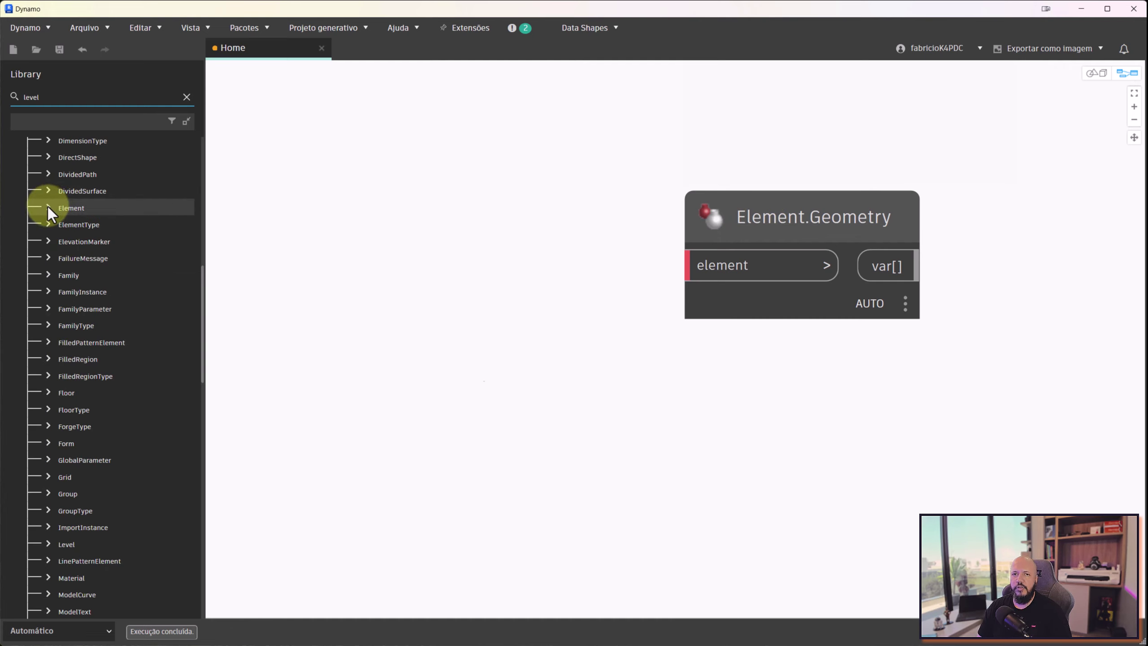
{"action": "scroll", "coordinate": [74, 235], "scroll_direction": "up", "scroll_amount": 3}
{"action": "scroll", "coordinate": [83, 244], "scroll_direction": "up", "scroll_amount": 2}
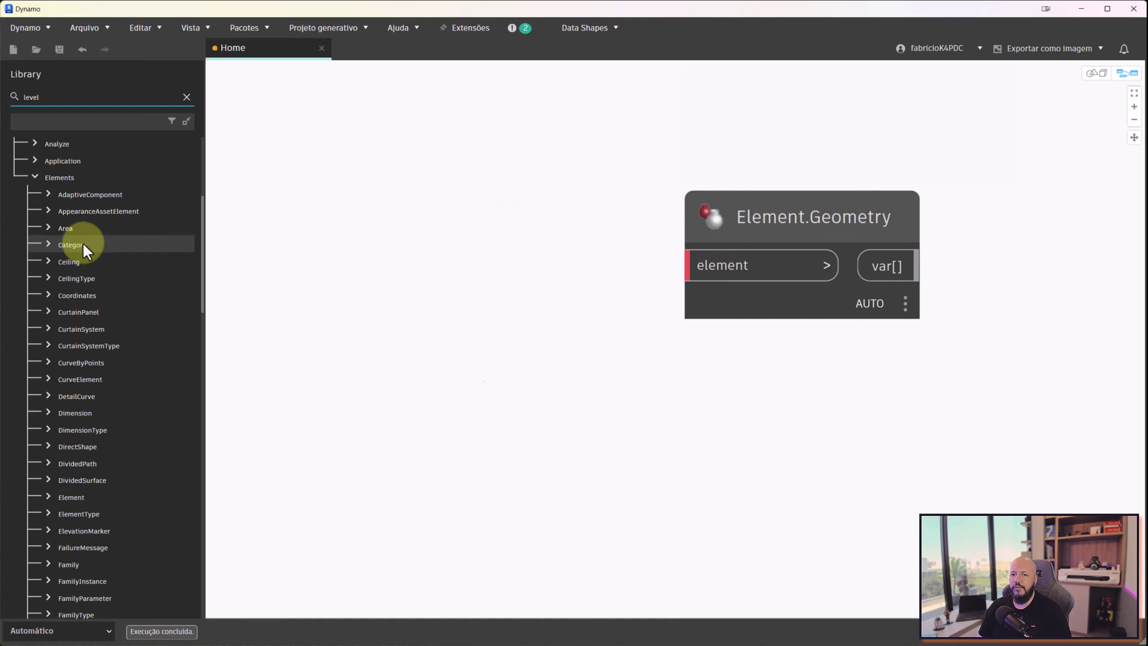
{"action": "left_click", "coordinate": [32, 175]}
{"action": "scroll", "coordinate": [58, 253], "scroll_direction": "up", "scroll_amount": 5}
{"action": "left_click", "coordinate": [13, 347]}
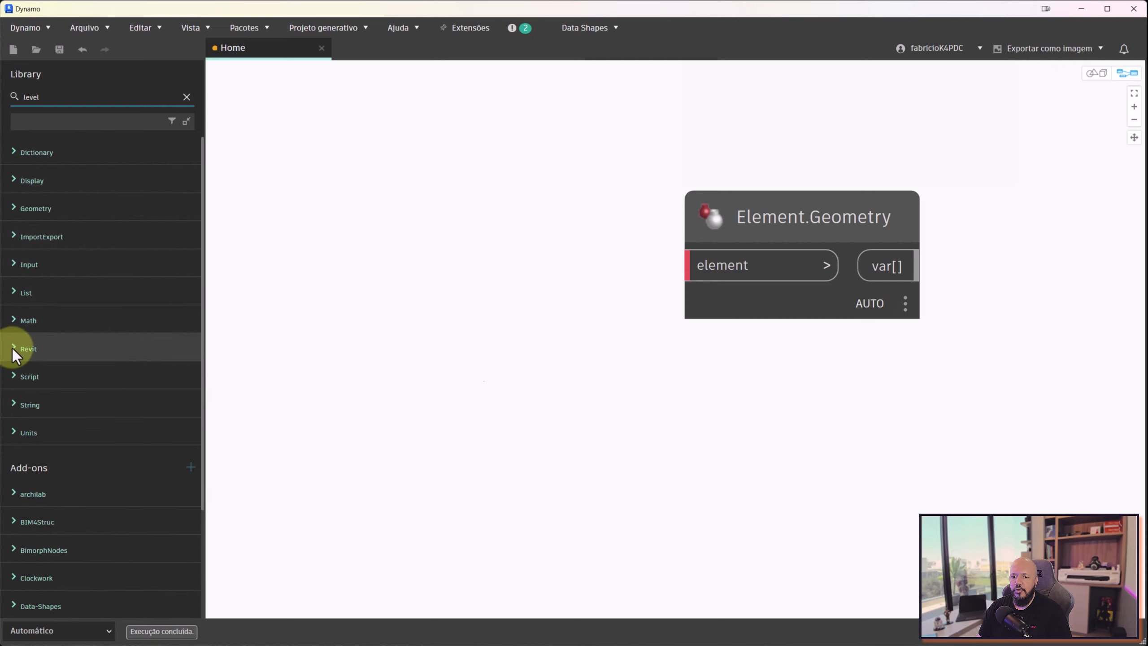
{"action": "left_click", "coordinate": [14, 349]}
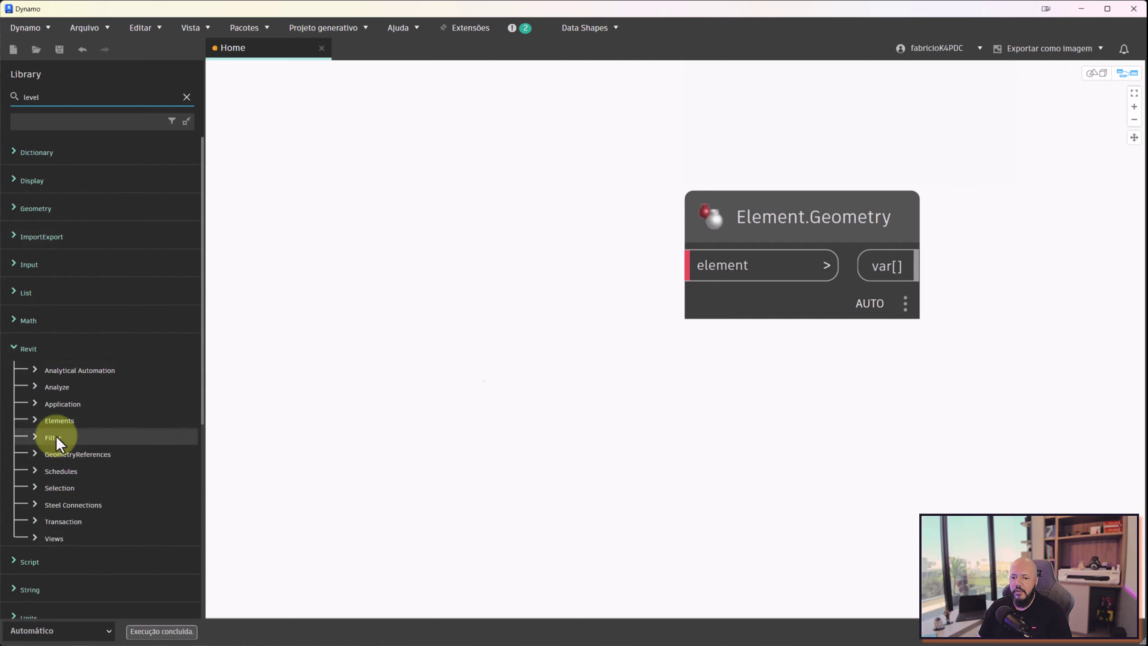
{"action": "left_click", "coordinate": [33, 488]}
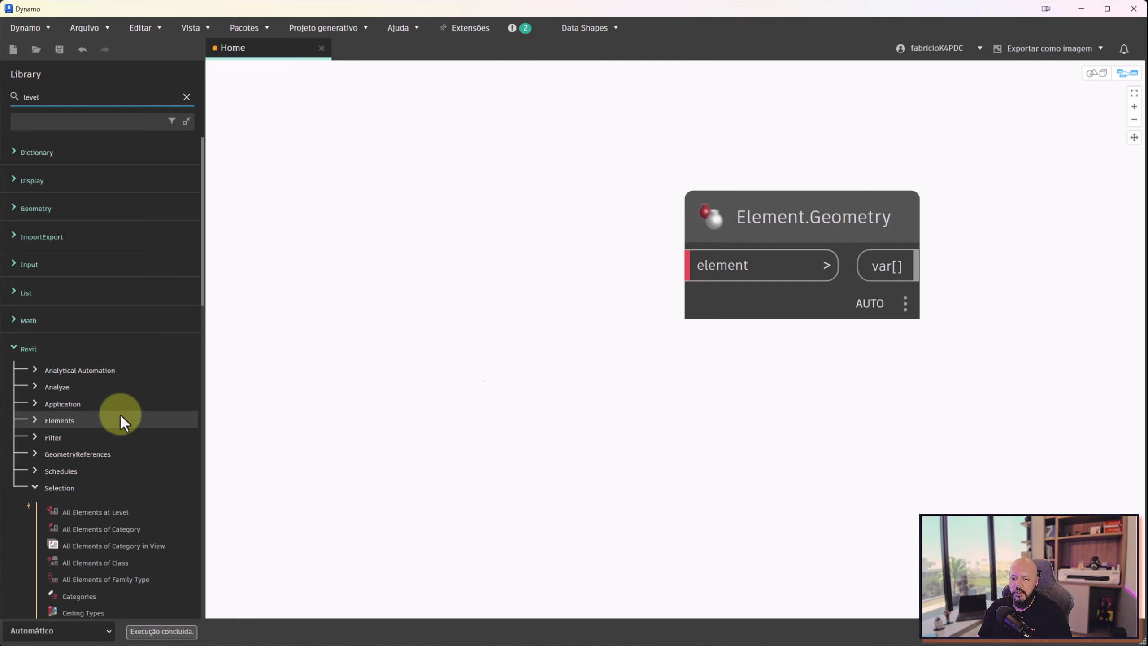
{"action": "scroll", "coordinate": [134, 489], "scroll_direction": "down", "scroll_amount": 3}
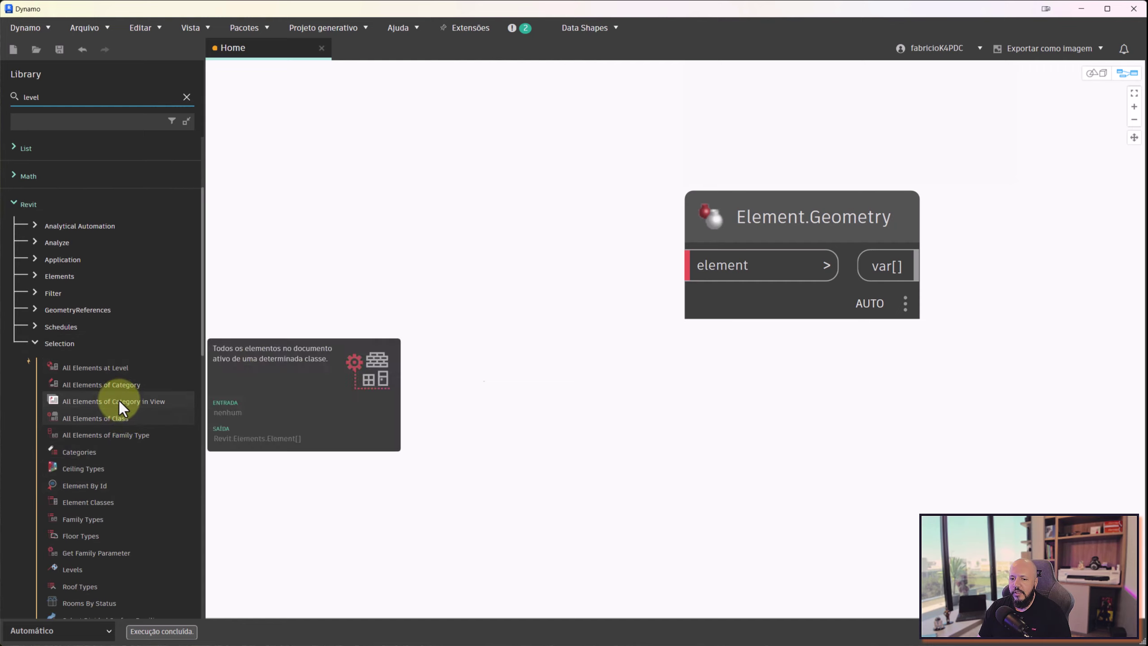
{"action": "mouse_move", "coordinate": [102, 530]}
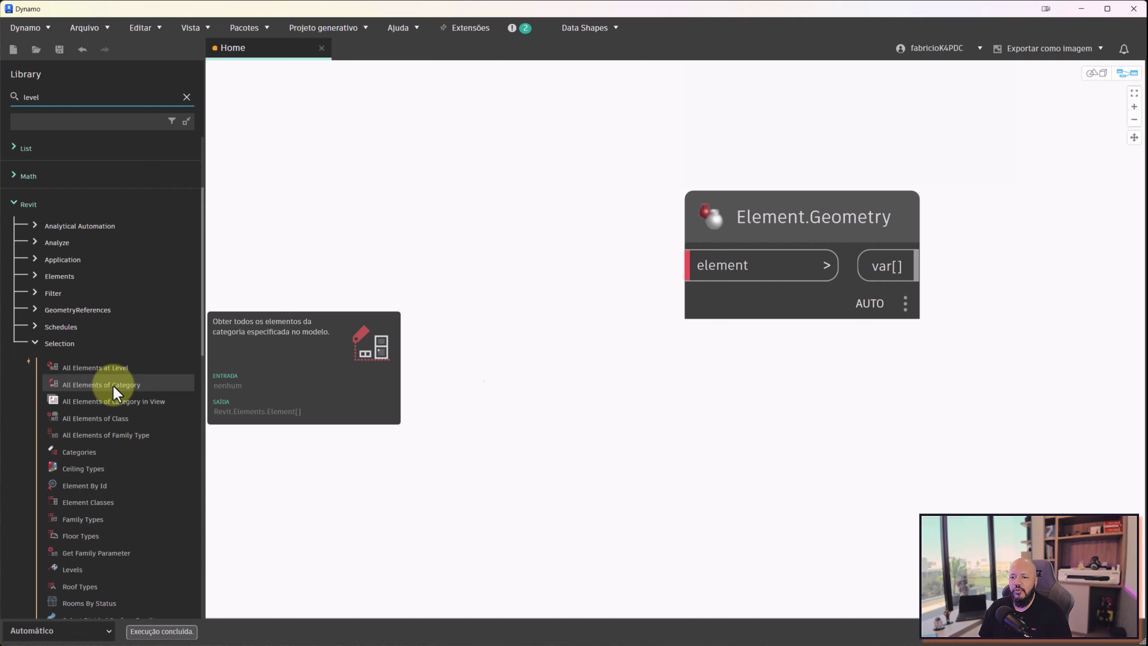
Add an All Elements of Category node and place it left of Element.Geometry
{"action": "left_click", "coordinate": [113, 386]}
{"action": "left_click_drag", "start_coordinate": [814, 206], "coordinate": [938, 187]}
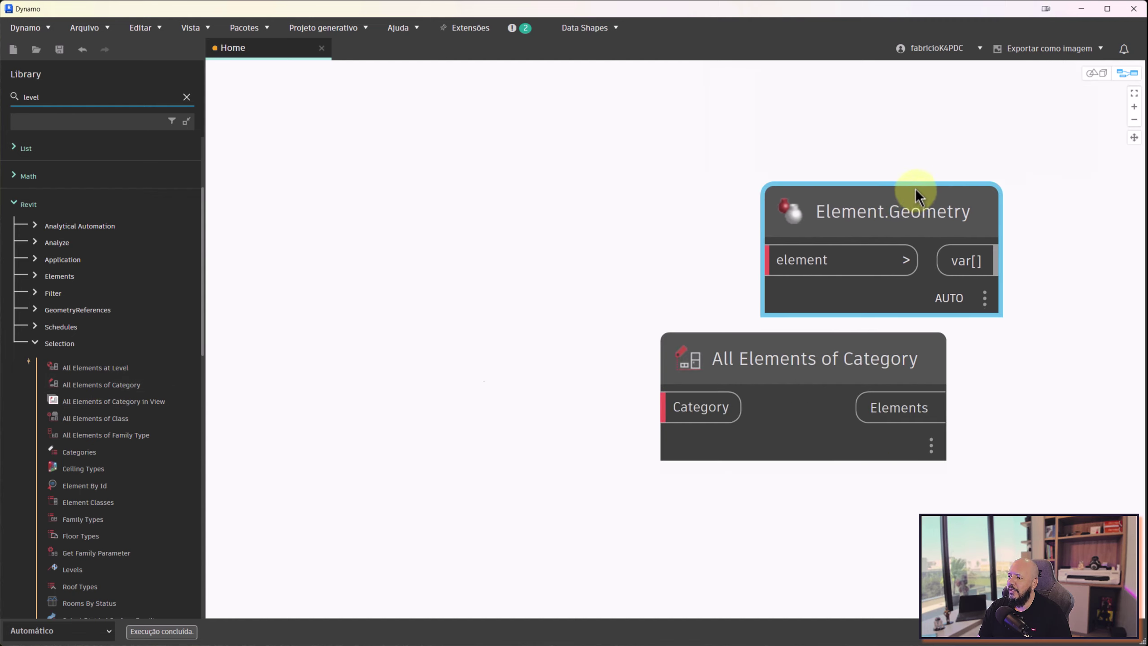
{"action": "left_click_drag", "start_coordinate": [812, 333], "coordinate": [516, 164]}
{"action": "scroll", "coordinate": [672, 213], "scroll_direction": "down", "scroll_amount": 2}
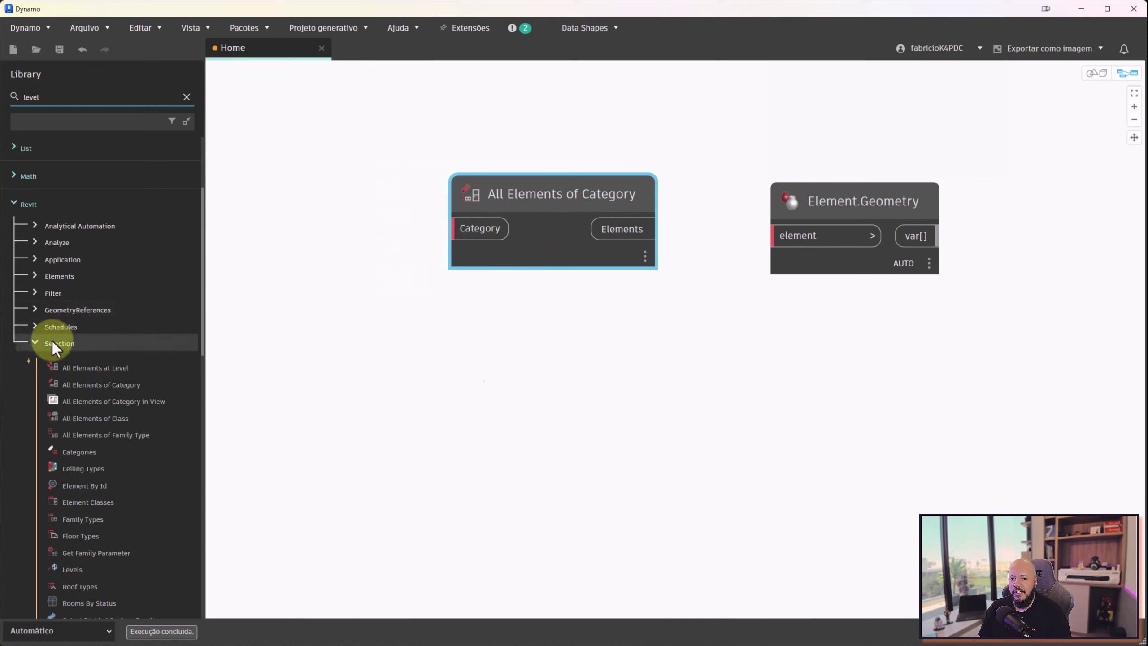
Add a Categories node set to Pilares estruturais beside All Elements of Category
{"action": "left_click", "coordinate": [75, 454]}
{"action": "mouse_move", "coordinate": [762, 379]}
{"action": "left_mouse_down"}
{"action": "mouse_move", "coordinate": [568, 338]}
{"action": "mouse_move", "coordinate": [307, 215]}
{"action": "mouse_move", "coordinate": [314, 180]}
{"action": "left_mouse_up"}
{"action": "left_click_drag", "start_coordinate": [490, 192], "coordinate": [507, 187]}
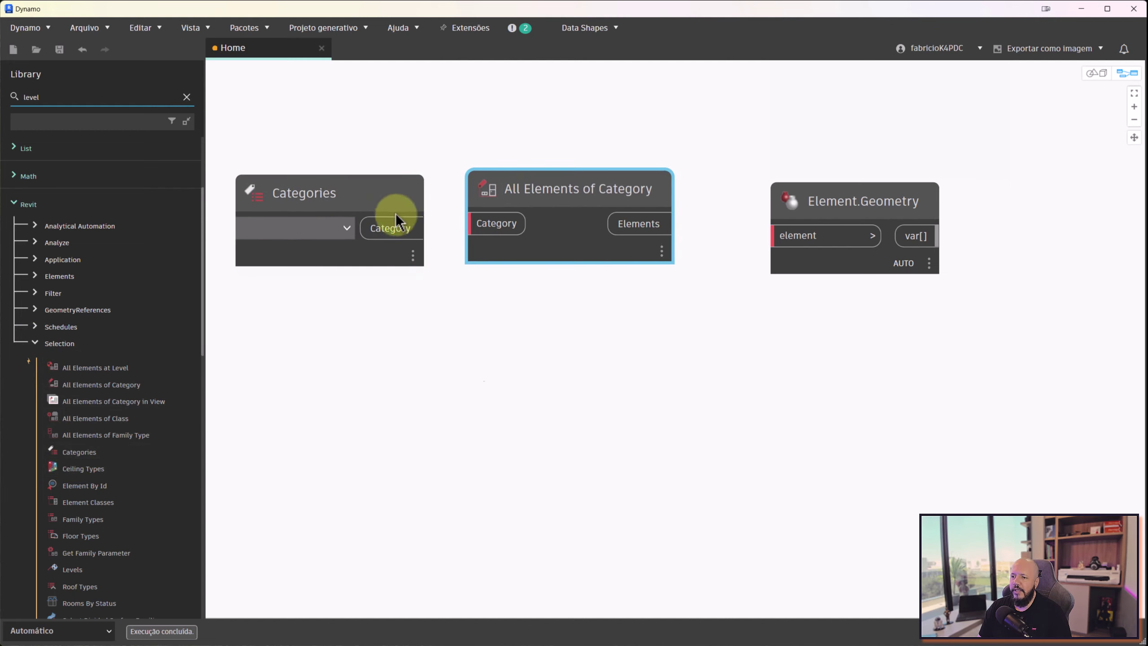
{"action": "left_click", "coordinate": [354, 229]}
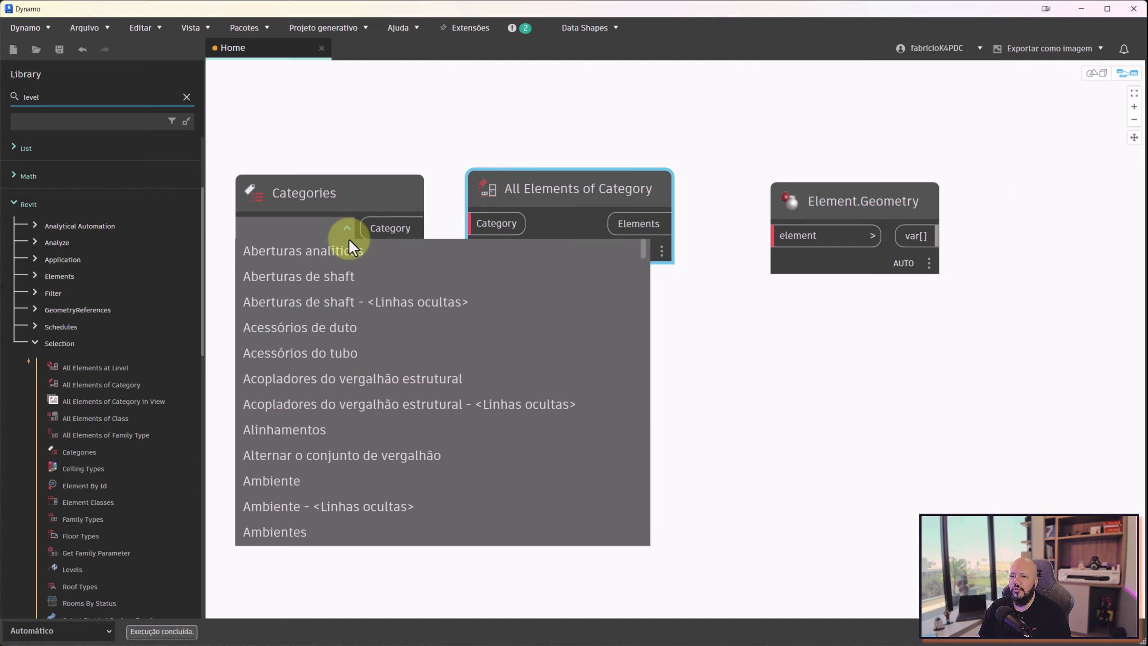
{"action": "type", "text": "pi"}
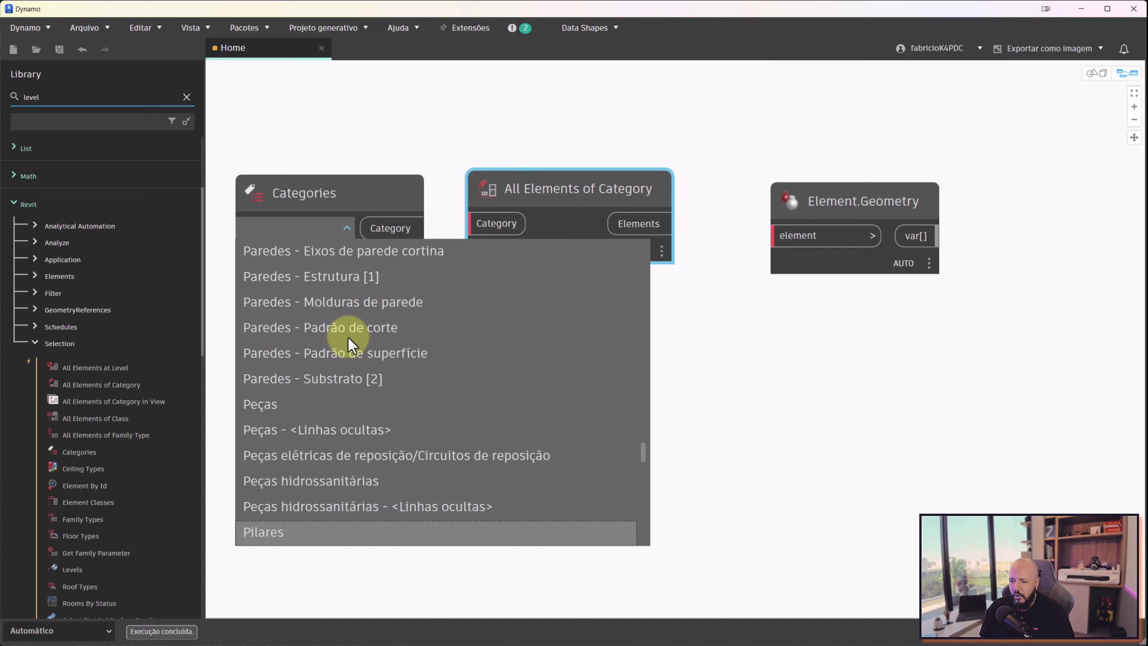
{"action": "scroll", "coordinate": [361, 398], "scroll_direction": "down", "scroll_amount": 2}
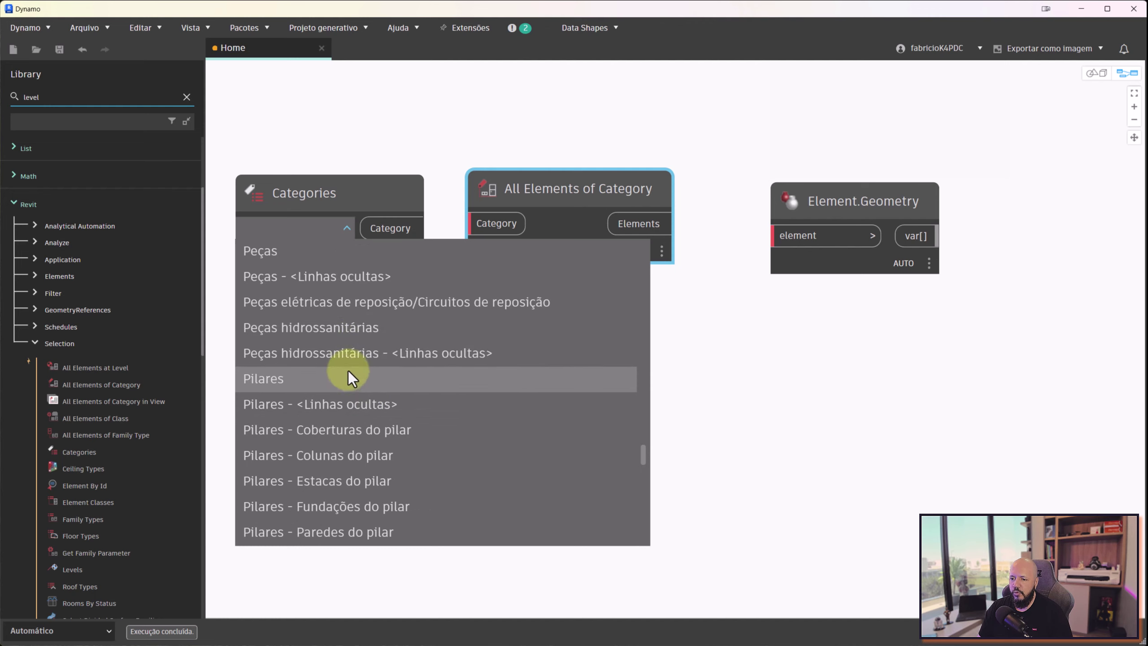
{"action": "scroll", "coordinate": [350, 400], "scroll_direction": "down", "scroll_amount": 1}
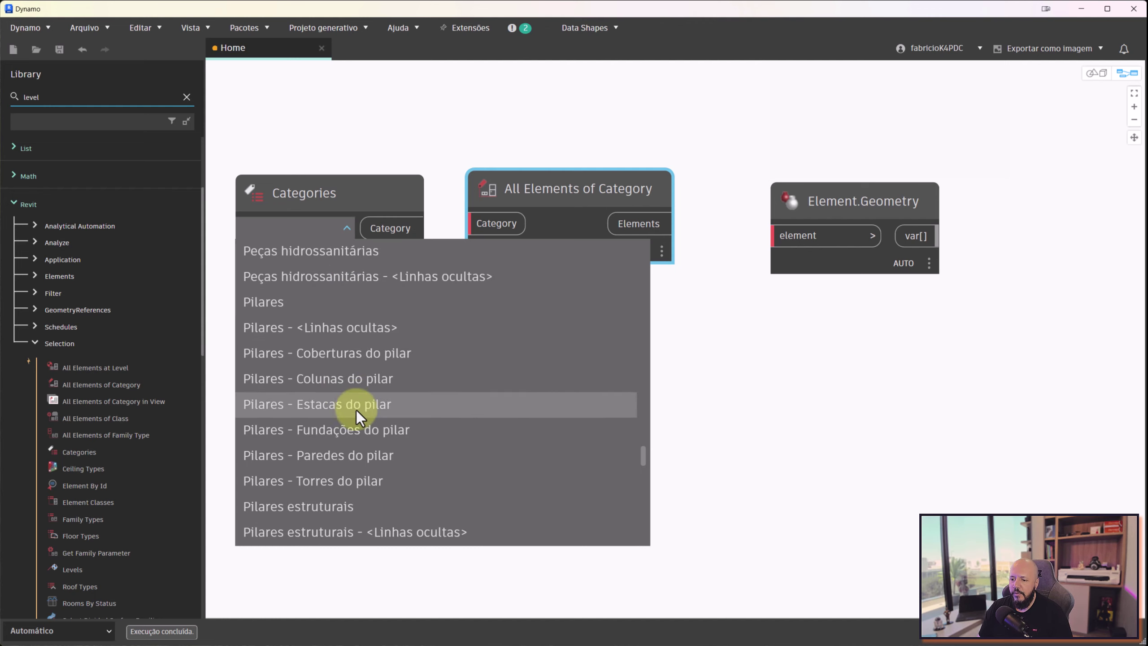
{"action": "left_click", "coordinate": [343, 510]}
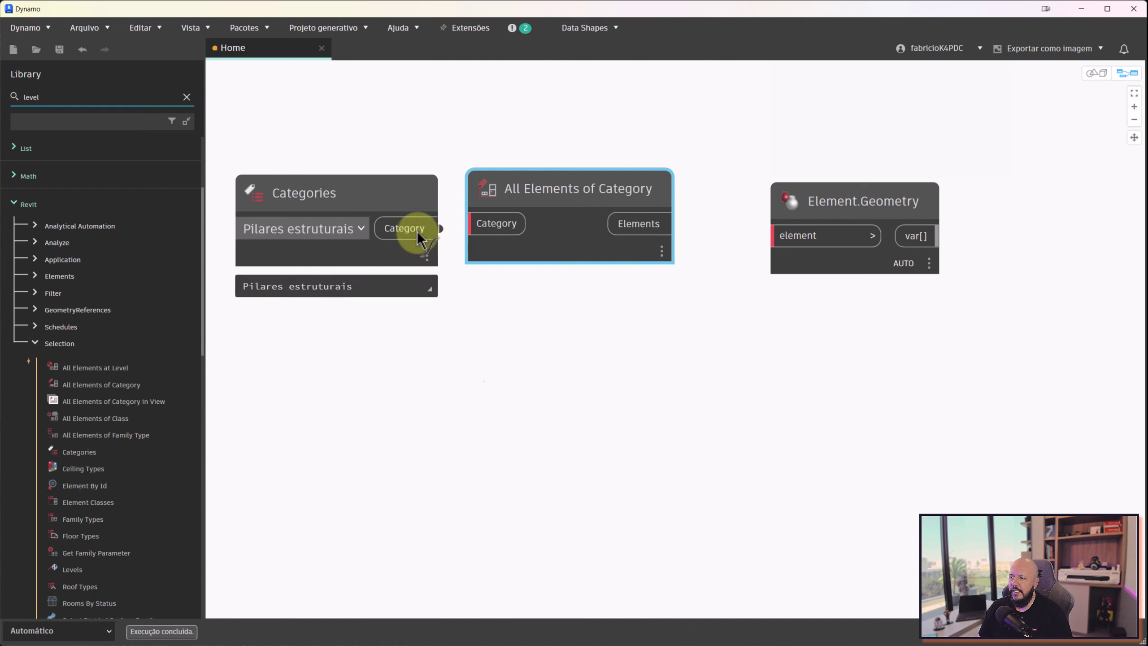
Wire the category into All Elements of Category and its elements into Element.Geometry, then tidy the nodes
{"action": "left_click_drag", "start_coordinate": [417, 232], "coordinate": [483, 221]}
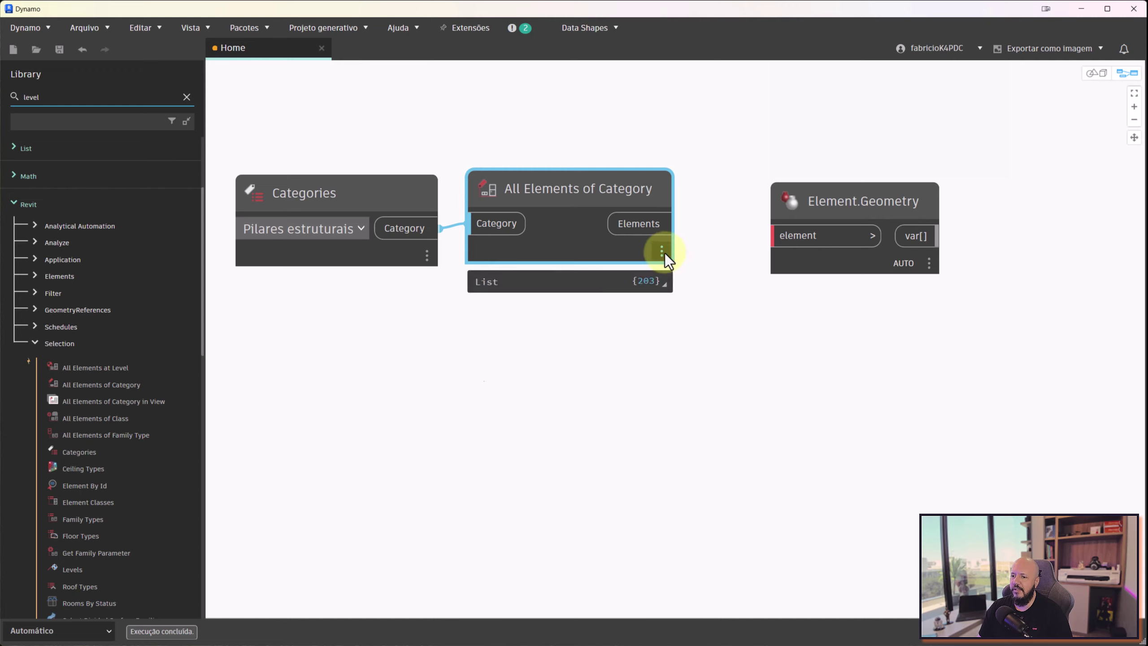
{"action": "mouse_move", "coordinate": [639, 225]}
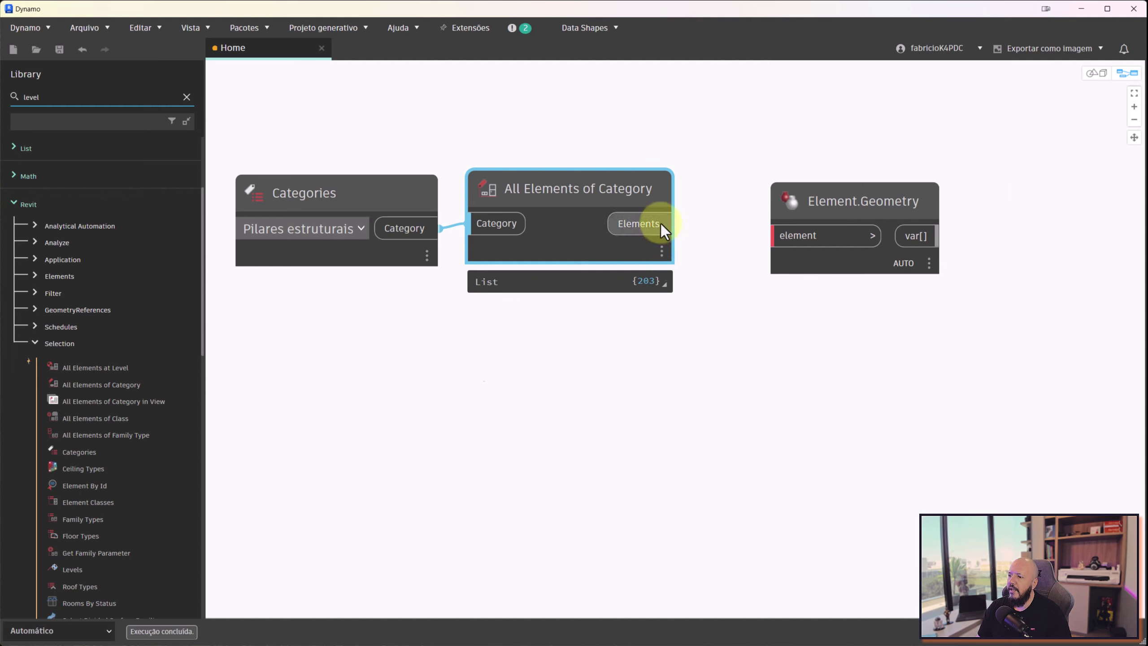
{"action": "left_click_drag", "start_coordinate": [660, 224], "coordinate": [791, 234]}
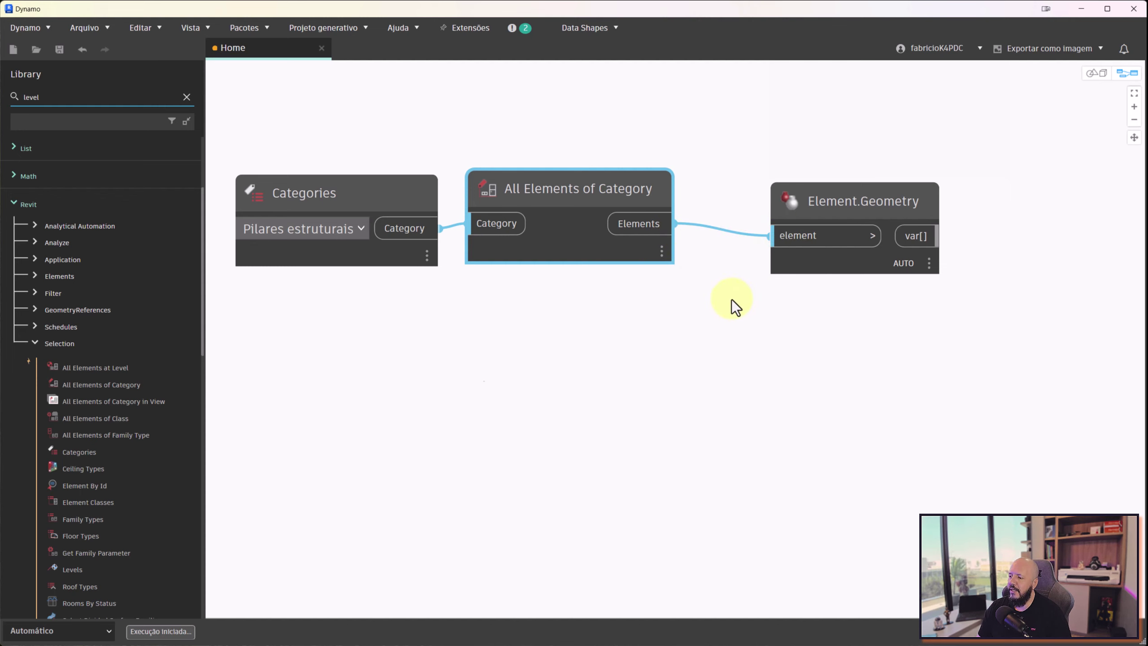
{"action": "scroll", "coordinate": [728, 298], "scroll_direction": "down", "scroll_amount": 2}
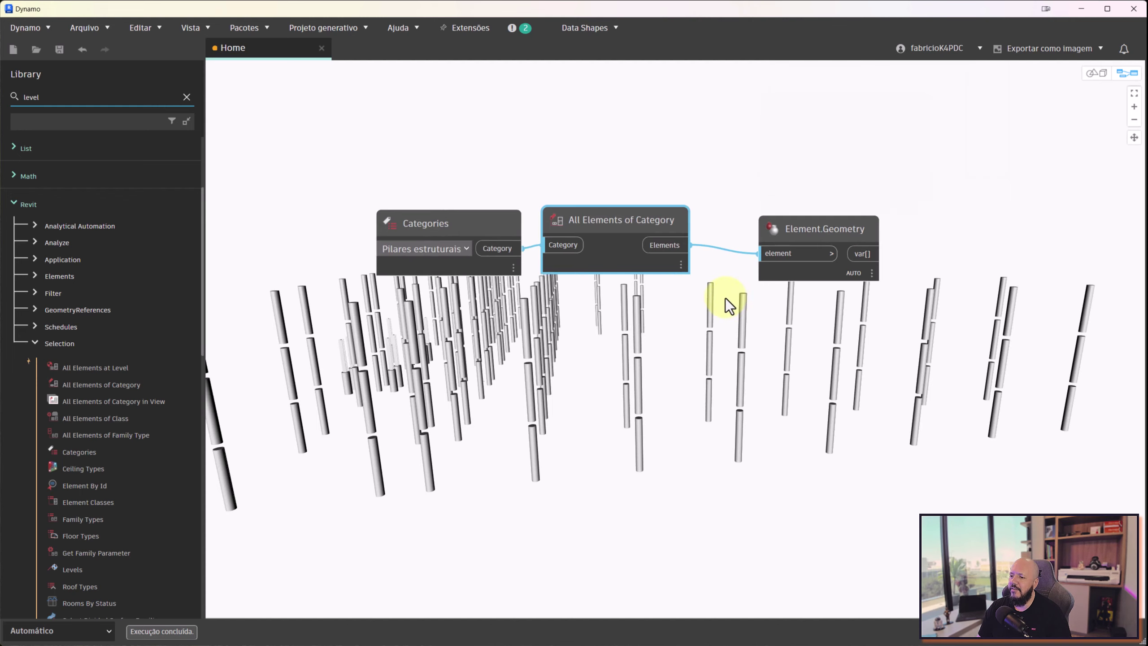
{"action": "scroll", "coordinate": [545, 337], "scroll_direction": "up", "scroll_amount": 1}
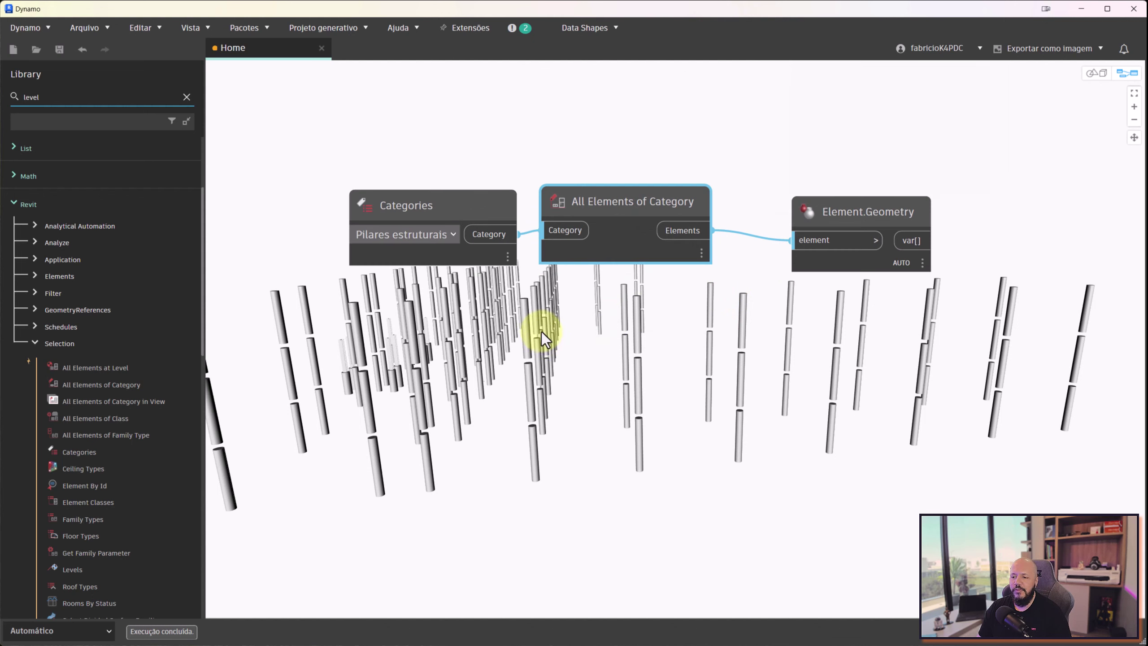
{"action": "left_click_drag", "start_coordinate": [481, 206], "coordinate": [428, 219]}
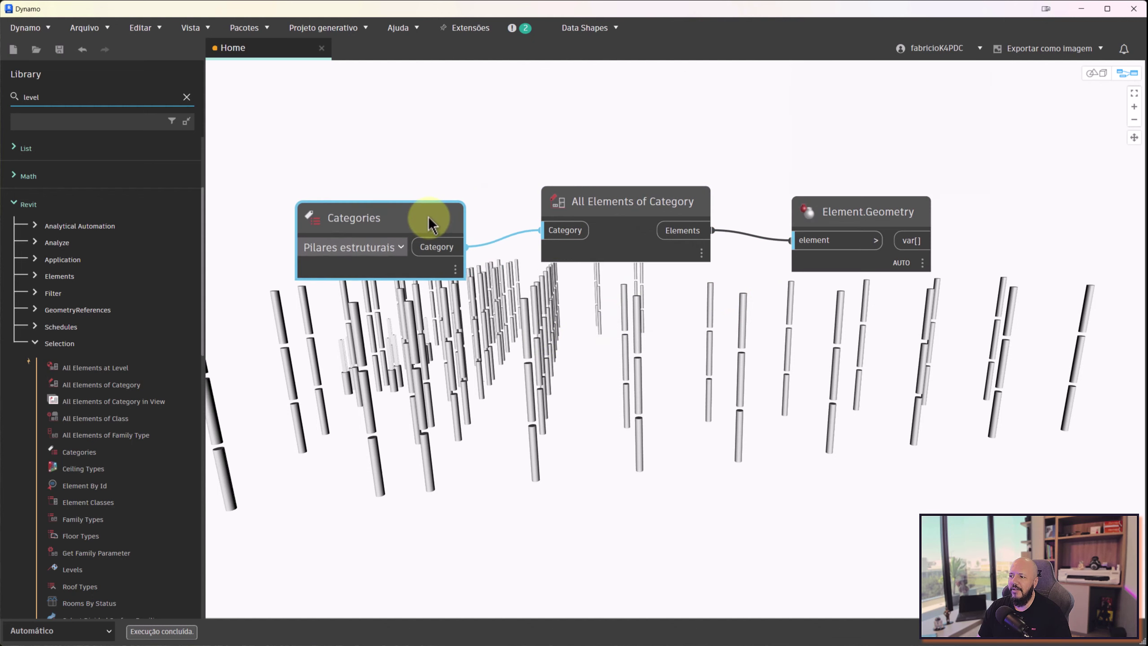
{"action": "left_click_drag", "start_coordinate": [849, 201], "coordinate": [867, 180]}
{"action": "left_click", "coordinate": [535, 203]}
Delete the Categories and All Elements of Category nodes
{"action": "left_click_drag", "start_coordinate": [807, 115], "coordinate": [371, 276]}
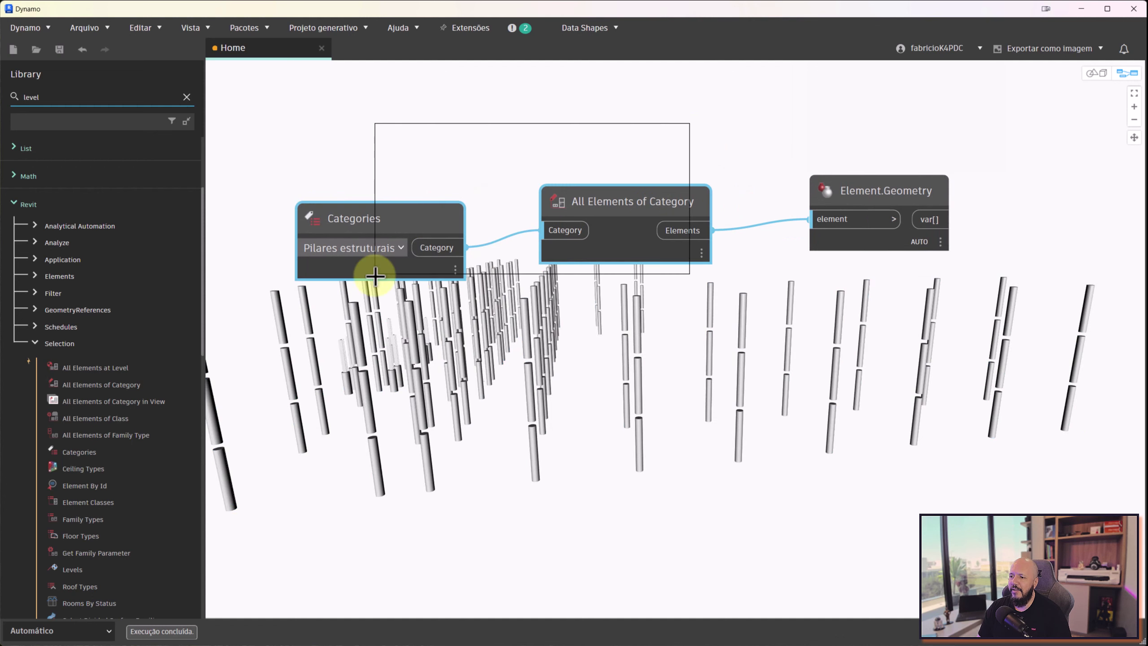
{"action": "key", "text": "Delete"}
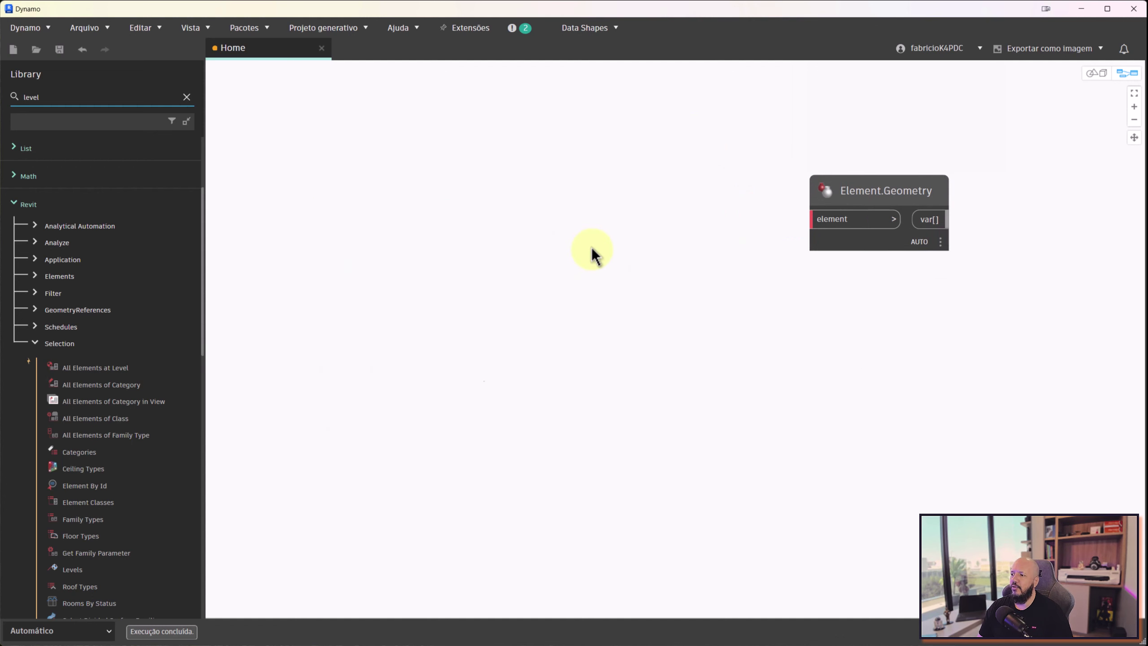
{"action": "scroll", "coordinate": [598, 254], "scroll_direction": "up", "scroll_amount": 2}
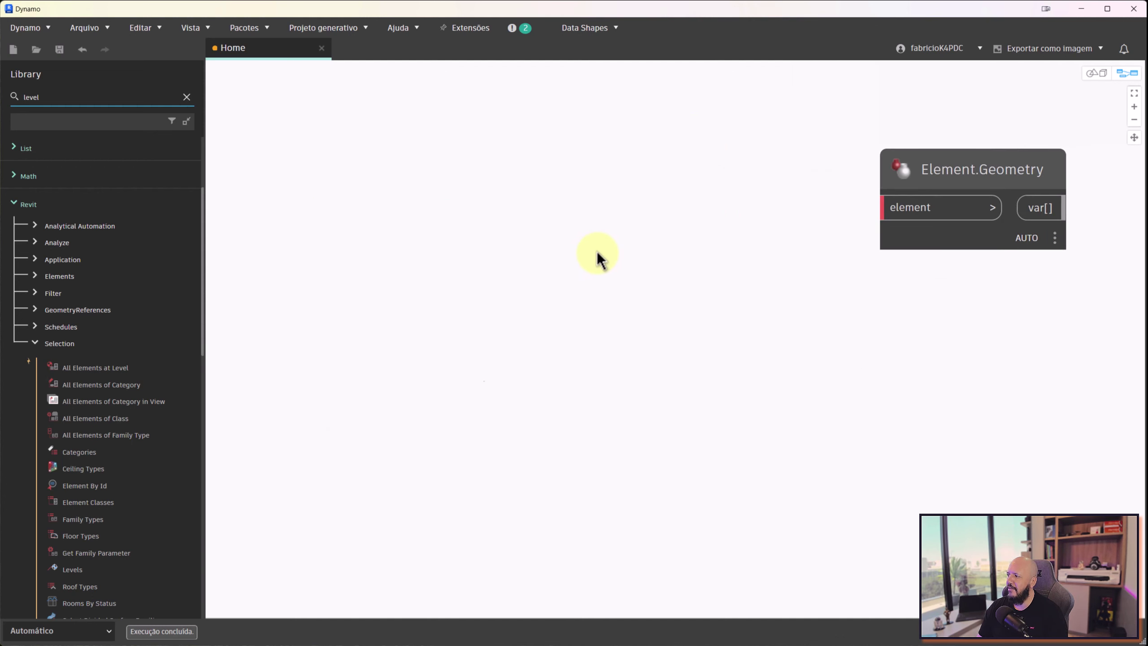
{"action": "scroll", "coordinate": [141, 327], "scroll_direction": "down", "scroll_amount": 3}
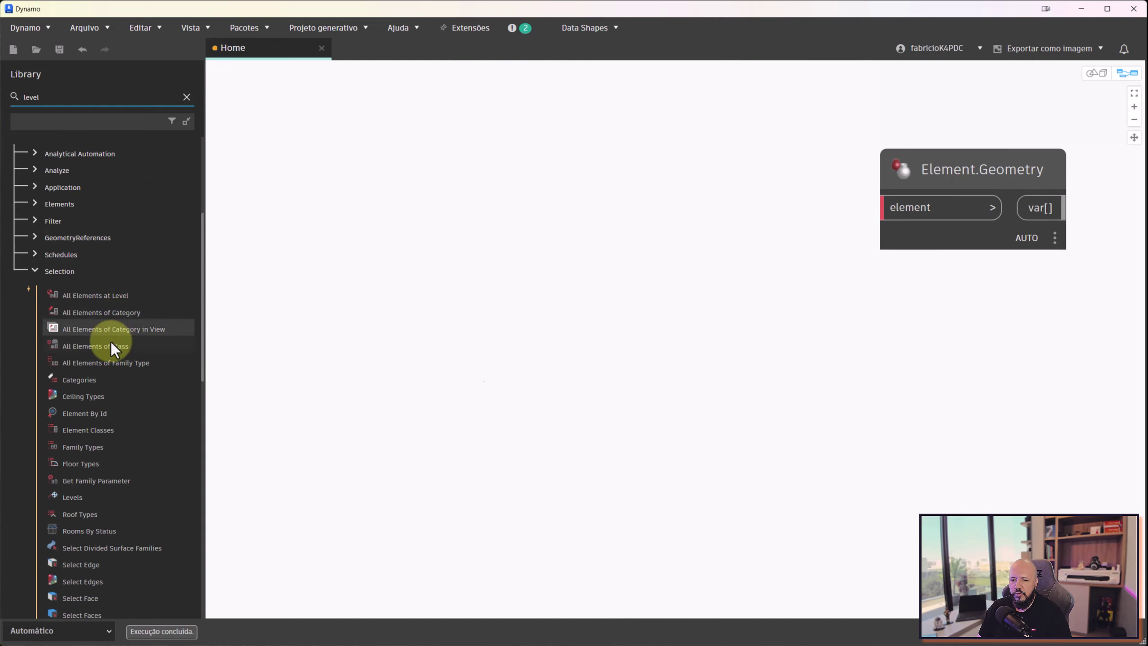
{"action": "scroll", "coordinate": [112, 348], "scroll_direction": "down", "scroll_amount": 1}
{"action": "scroll", "coordinate": [118, 354], "scroll_direction": "down", "scroll_amount": 2}
{"action": "scroll", "coordinate": [118, 357], "scroll_direction": "down", "scroll_amount": 3}
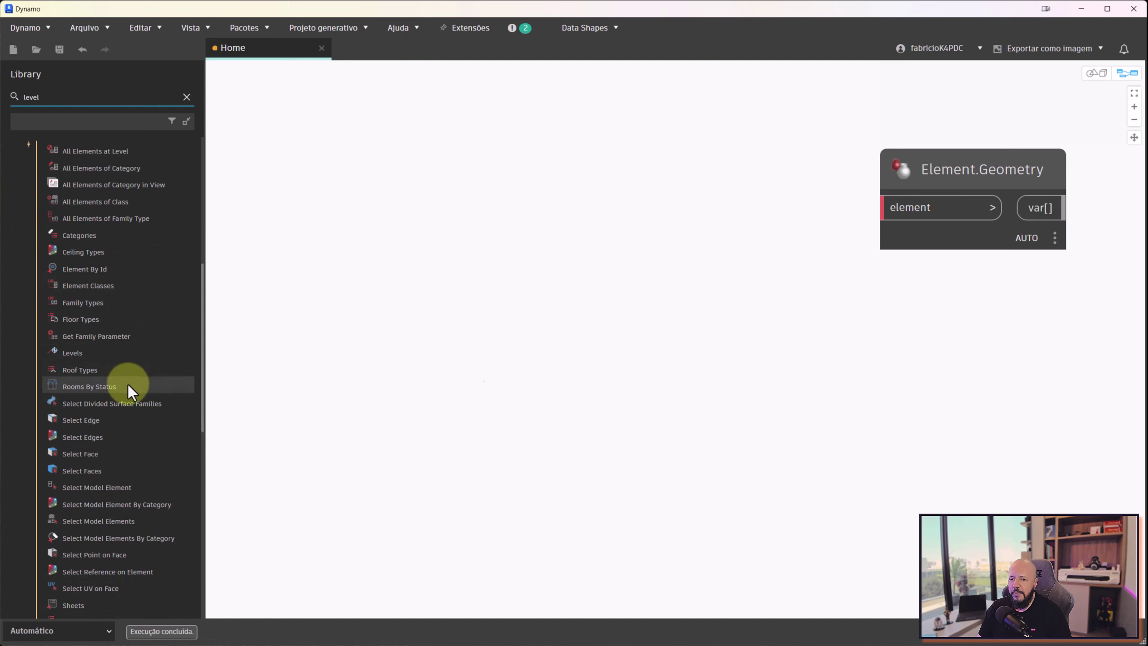
{"action": "scroll", "coordinate": [125, 393], "scroll_direction": "down", "scroll_amount": 5}
{"action": "scroll", "coordinate": [129, 389], "scroll_direction": "down", "scroll_amount": 1}
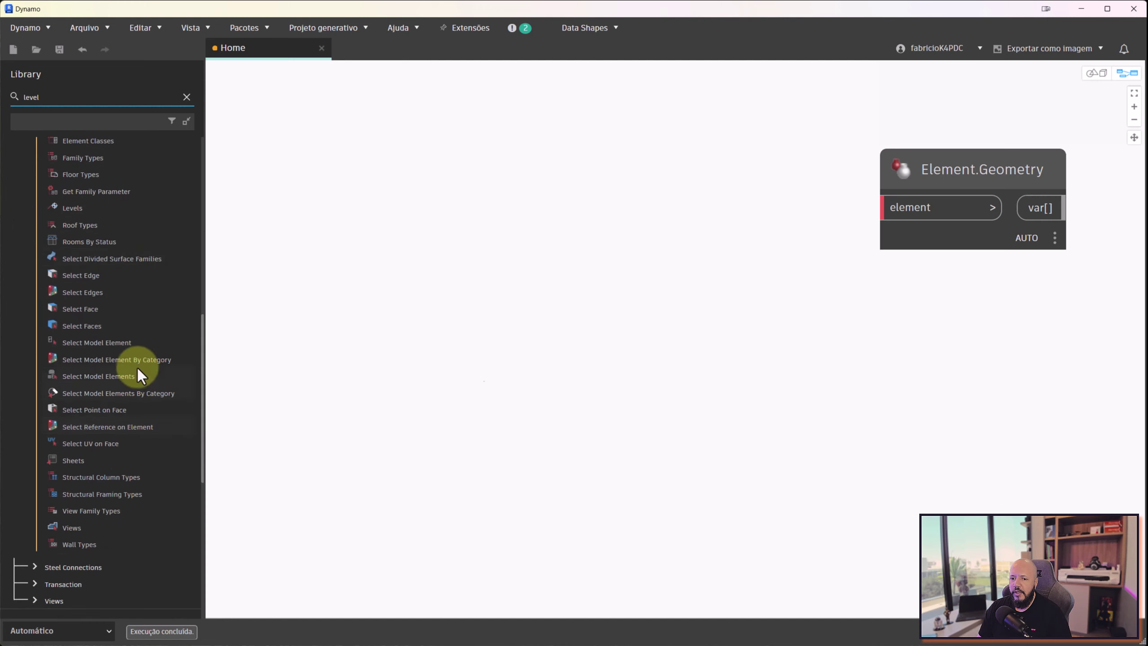
Add Select Model Element, Select Model Element By Category and Select Model Elements nodes
{"action": "left_click", "coordinate": [122, 345]}
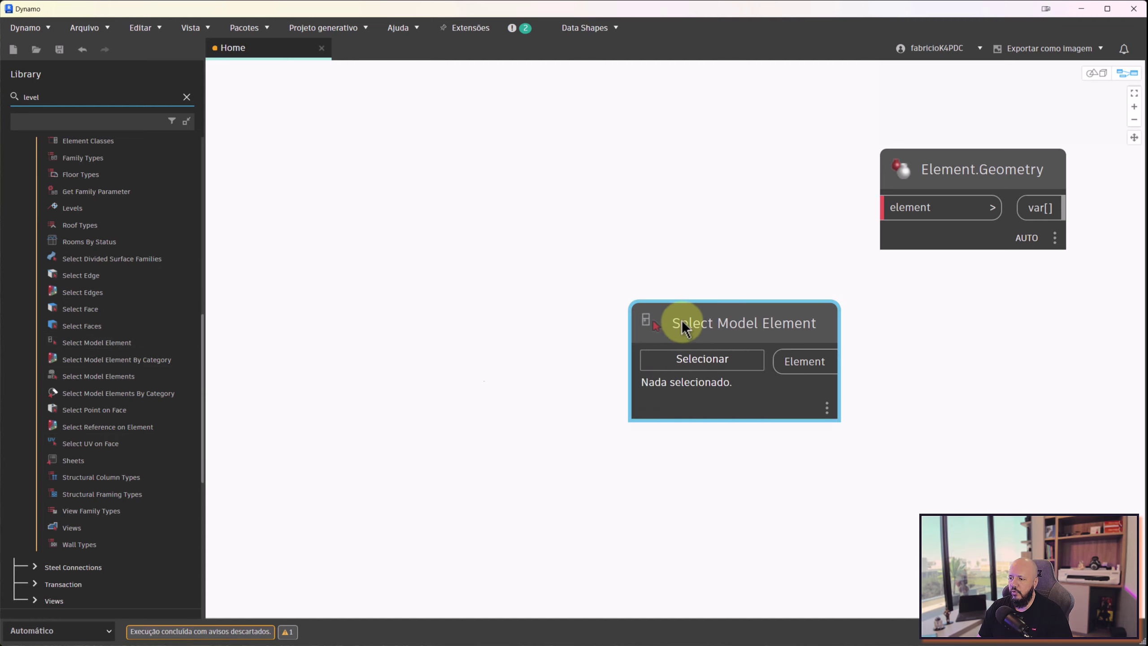
{"action": "left_click_drag", "start_coordinate": [680, 320], "coordinate": [497, 117]}
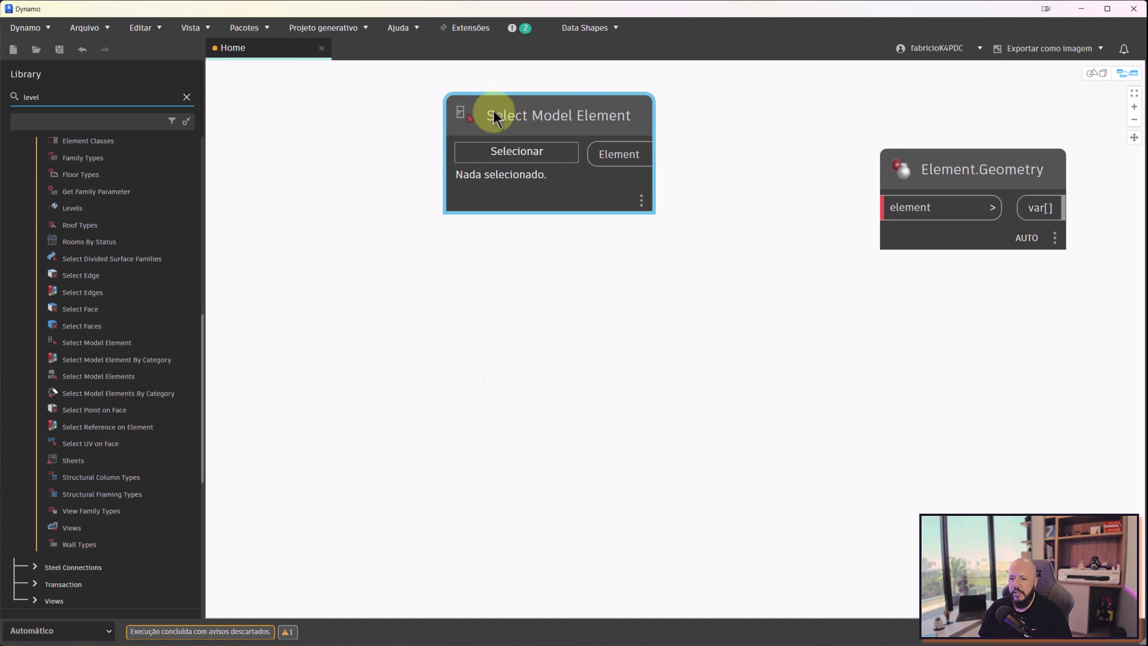
{"action": "left_click", "coordinate": [135, 360]}
{"action": "left_click_drag", "start_coordinate": [693, 347], "coordinate": [457, 270]}
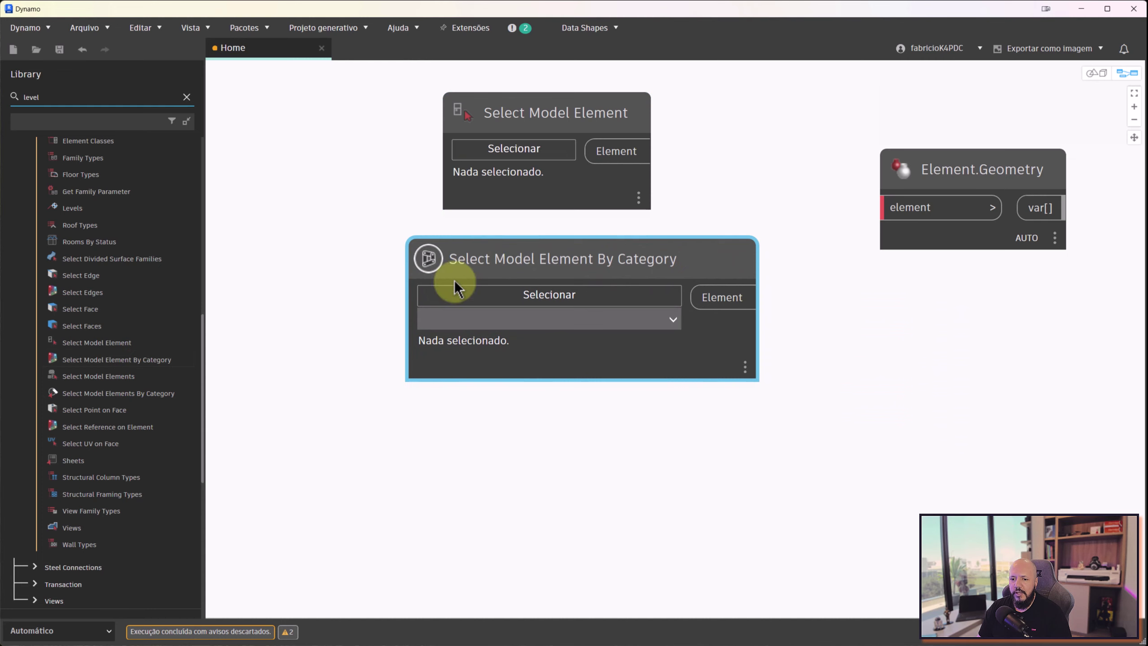
{"action": "left_click", "coordinate": [124, 379]}
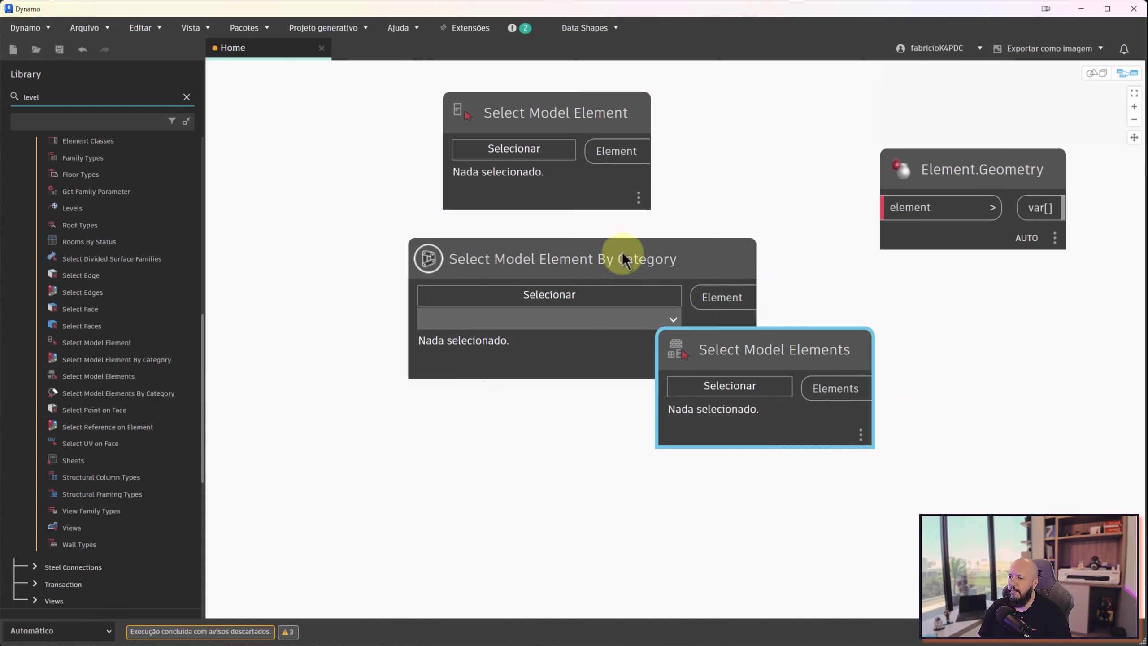
Stack the three selection nodes in an aligned column on the left
{"action": "left_click_drag", "start_coordinate": [625, 259], "coordinate": [590, 501]}
{"action": "left_click_drag", "start_coordinate": [687, 338], "coordinate": [479, 249]}
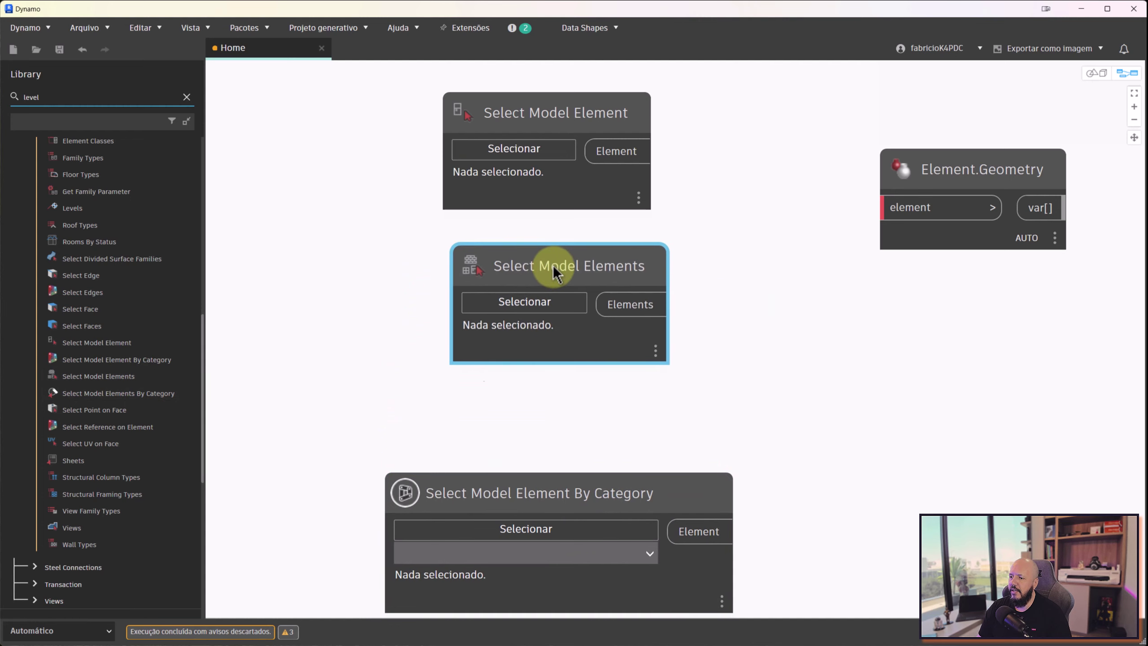
{"action": "left_click_drag", "start_coordinate": [551, 494], "coordinate": [623, 415]}
{"action": "left_click_drag", "start_coordinate": [564, 290], "coordinate": [515, 294]}
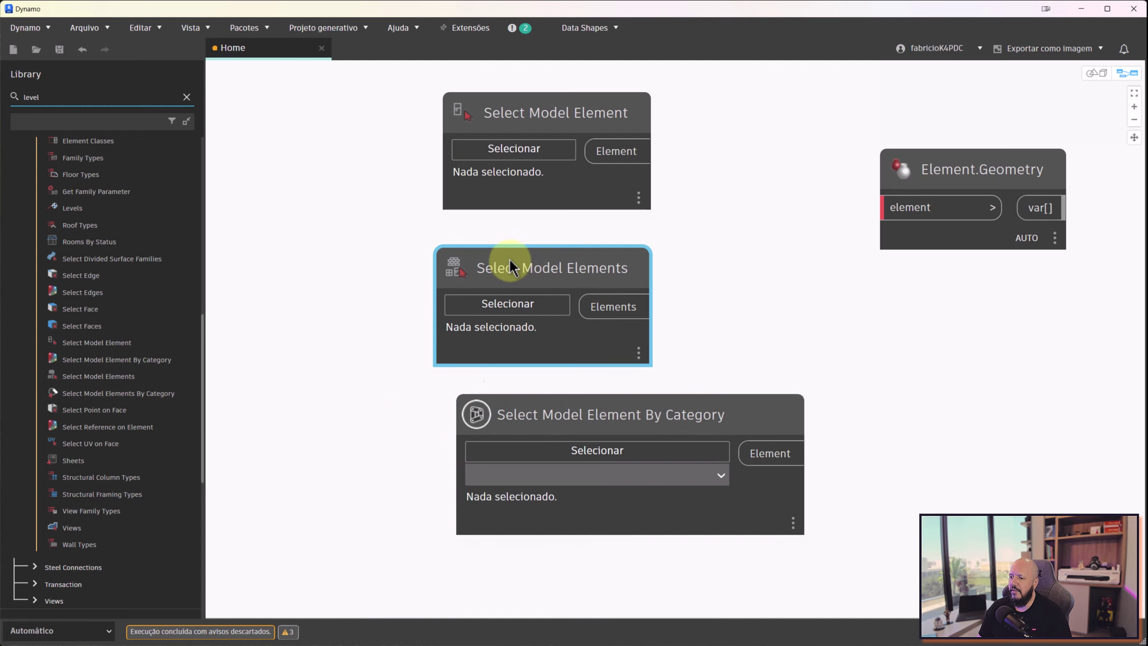
{"action": "left_click_drag", "start_coordinate": [521, 421], "coordinate": [456, 416]}
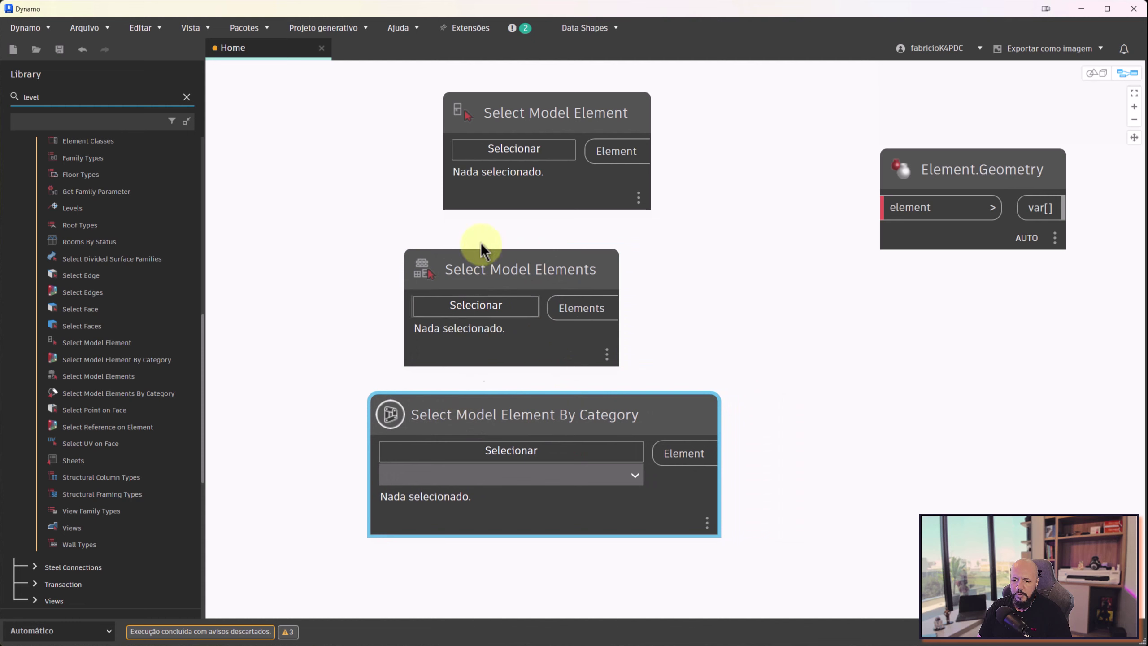
{"action": "left_click_drag", "start_coordinate": [501, 120], "coordinate": [387, 113]}
{"action": "left_click_drag", "start_coordinate": [477, 267], "coordinate": [401, 258]}
{"action": "left_click_drag", "start_coordinate": [398, 412], "coordinate": [329, 400]}
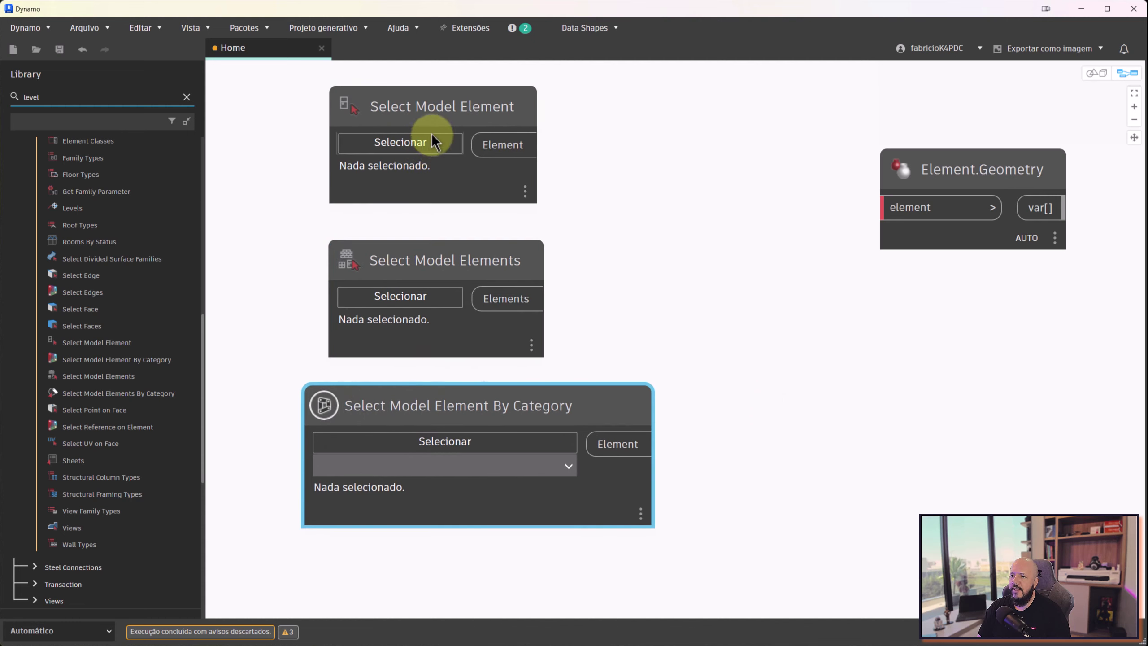
{"action": "left_click", "coordinate": [416, 147]}
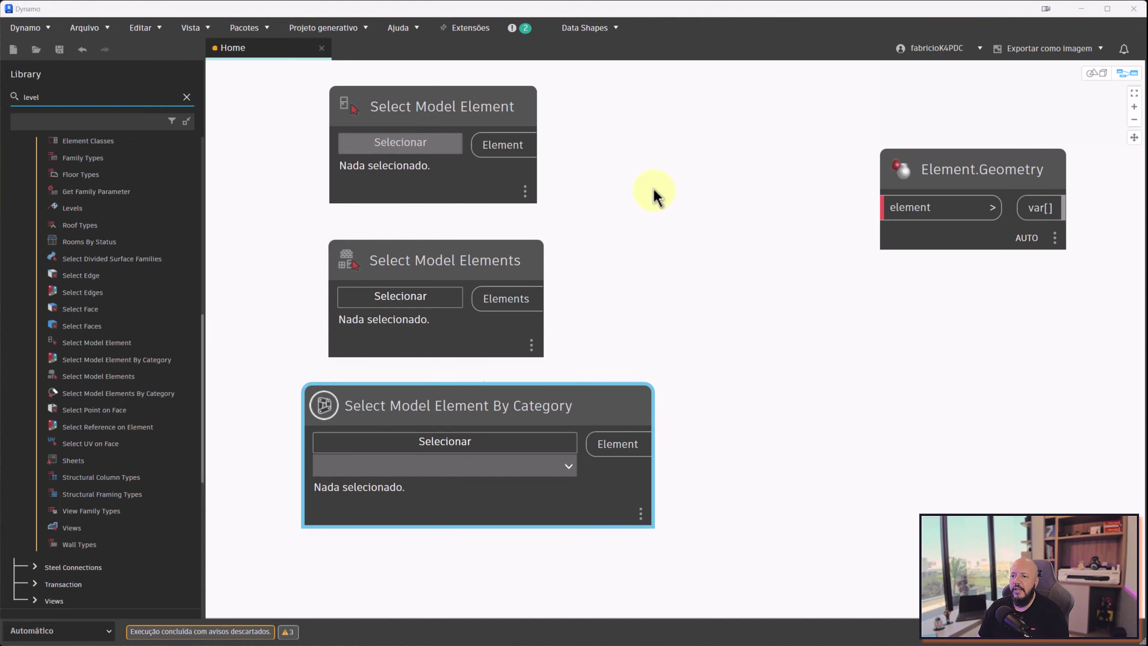
Pick a wall (Element 124110) in Revit's 3D view and return to Dynamo
{"action": "left_click", "coordinate": [1080, 13]}
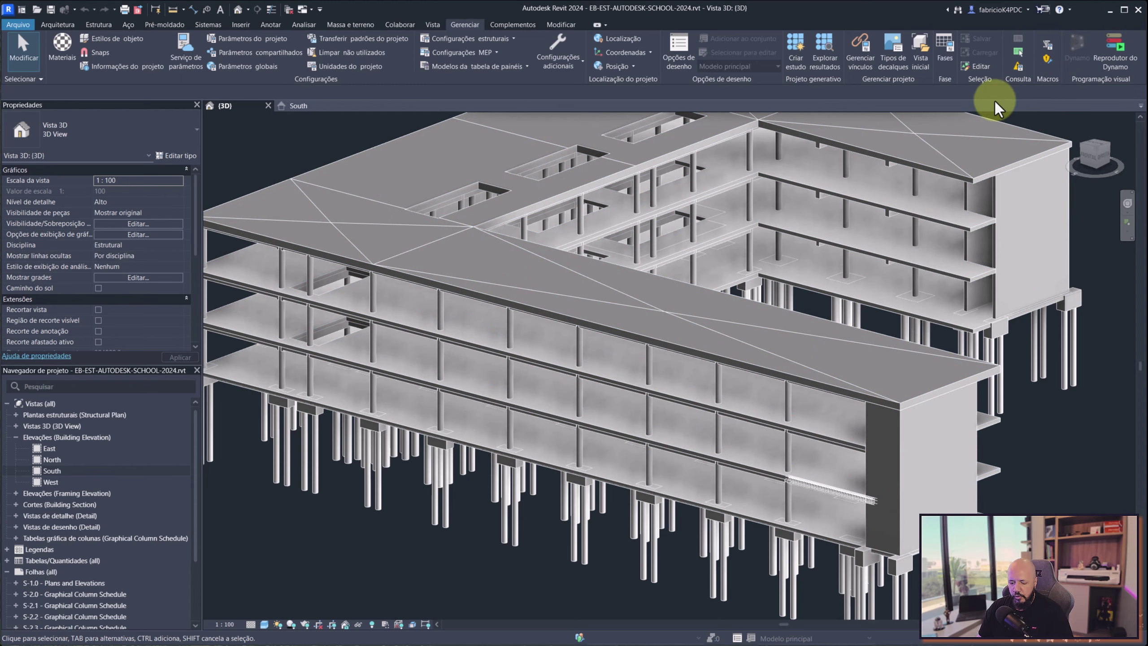
{"action": "key", "text": "super+Tab"}
{"action": "left_click", "coordinate": [560, 154]}
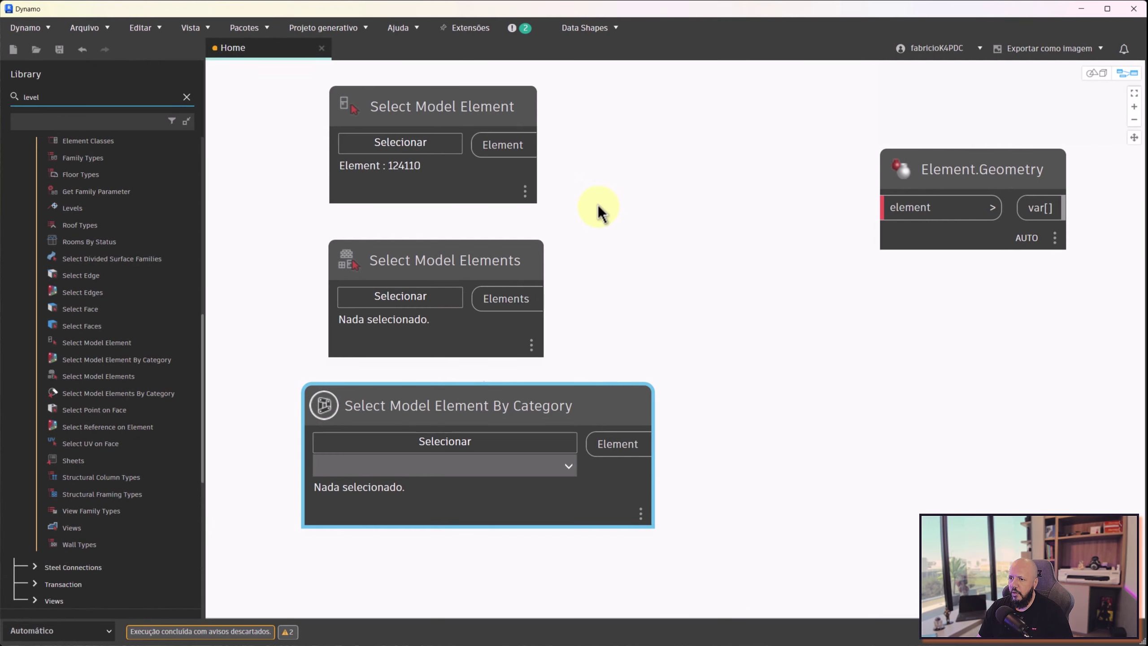
{"action": "mouse_move", "coordinate": [502, 144]}
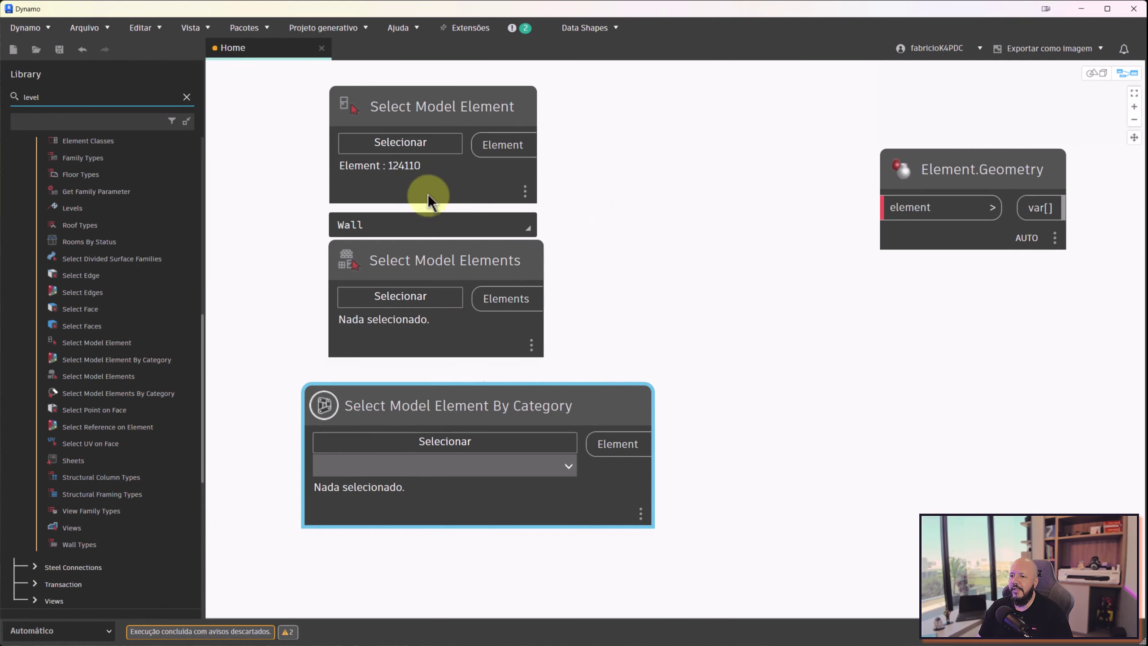
{"action": "mouse_move", "coordinate": [432, 224]}
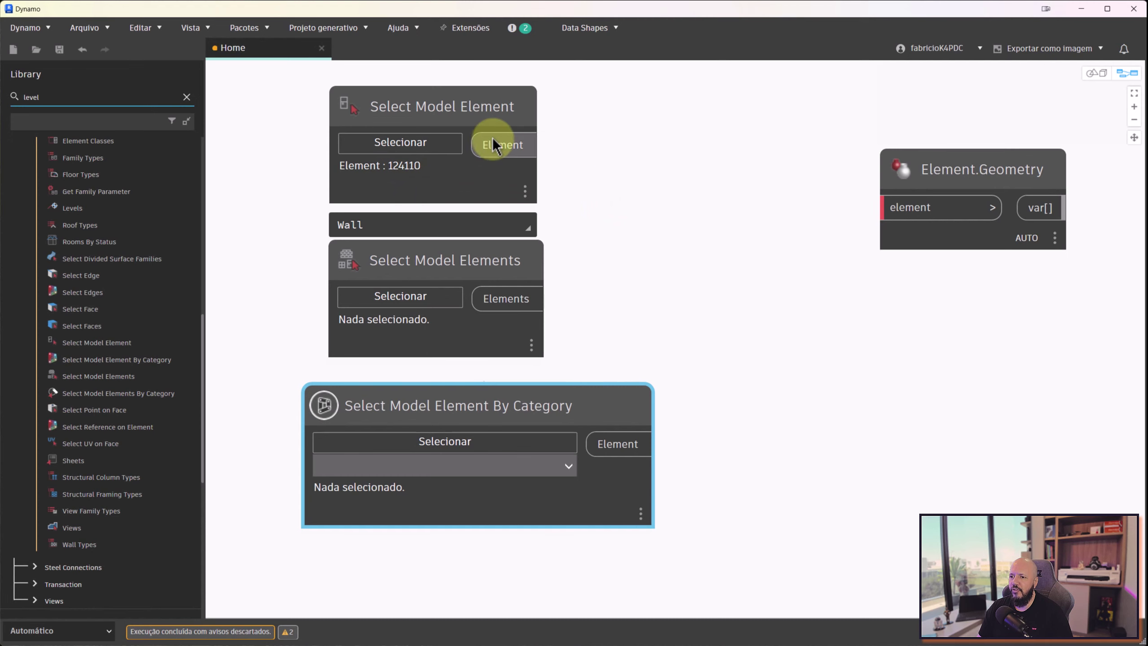
Wire the picked wall into Element.Geometry and inspect the 3D background preview
{"action": "left_click_drag", "start_coordinate": [540, 145], "coordinate": [881, 208]}
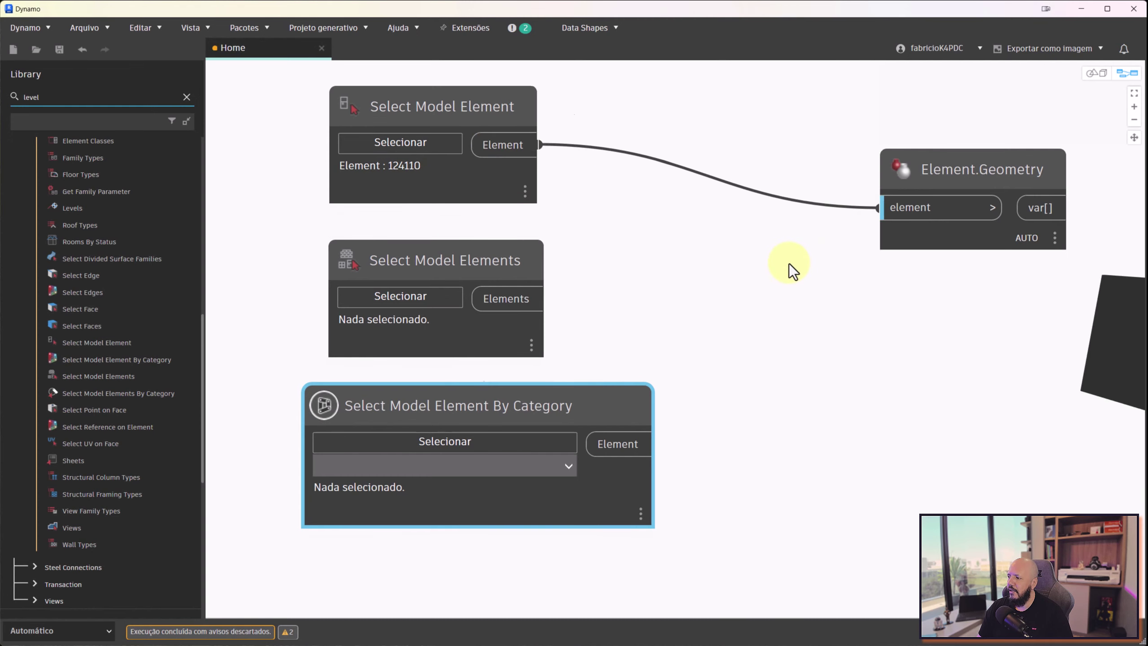
{"action": "scroll", "coordinate": [790, 264], "scroll_direction": "down", "scroll_amount": 3}
{"action": "left_click", "coordinate": [1133, 94]}
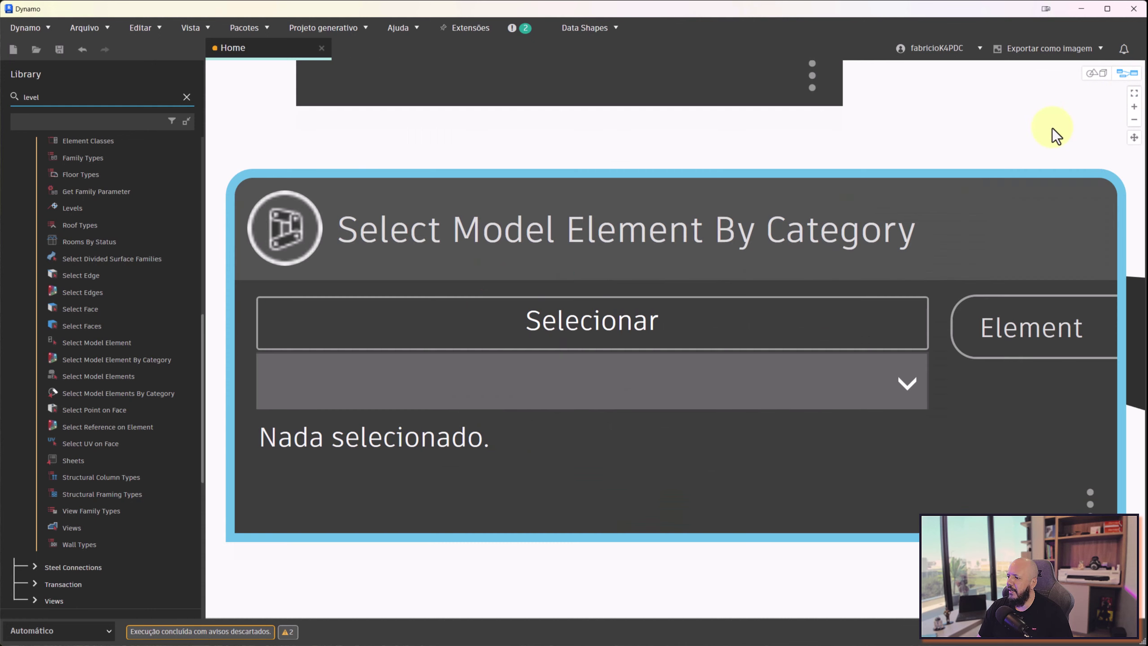
{"action": "scroll", "coordinate": [933, 131], "scroll_direction": "down", "scroll_amount": 3}
{"action": "left_click", "coordinate": [1096, 73]}
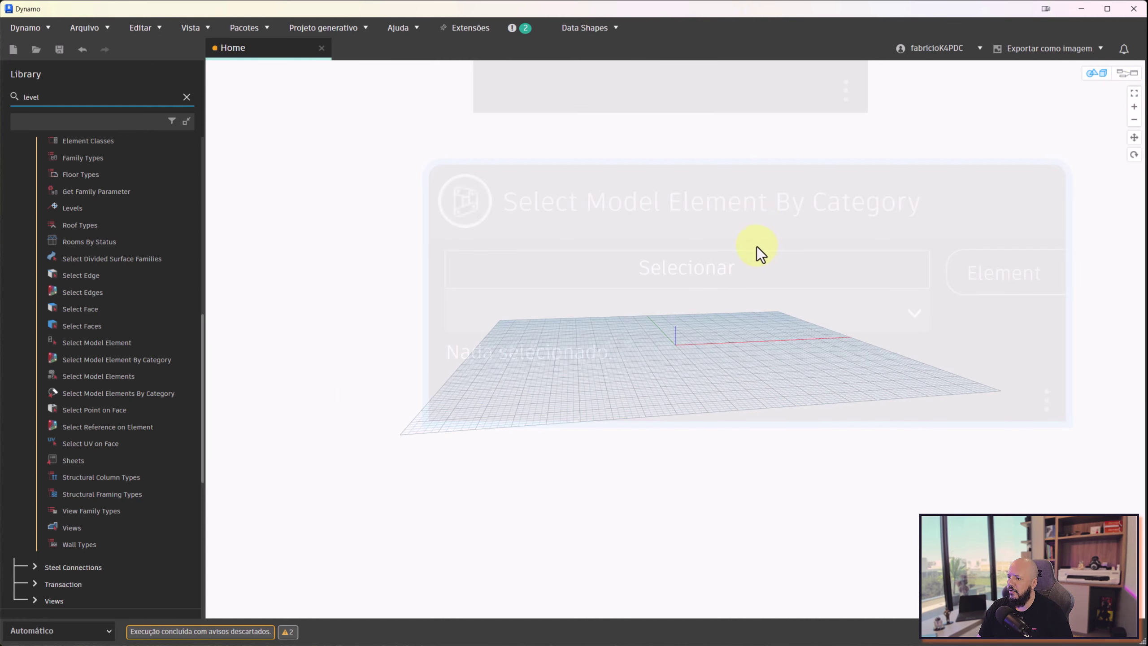
{"action": "left_click", "coordinate": [1134, 94]}
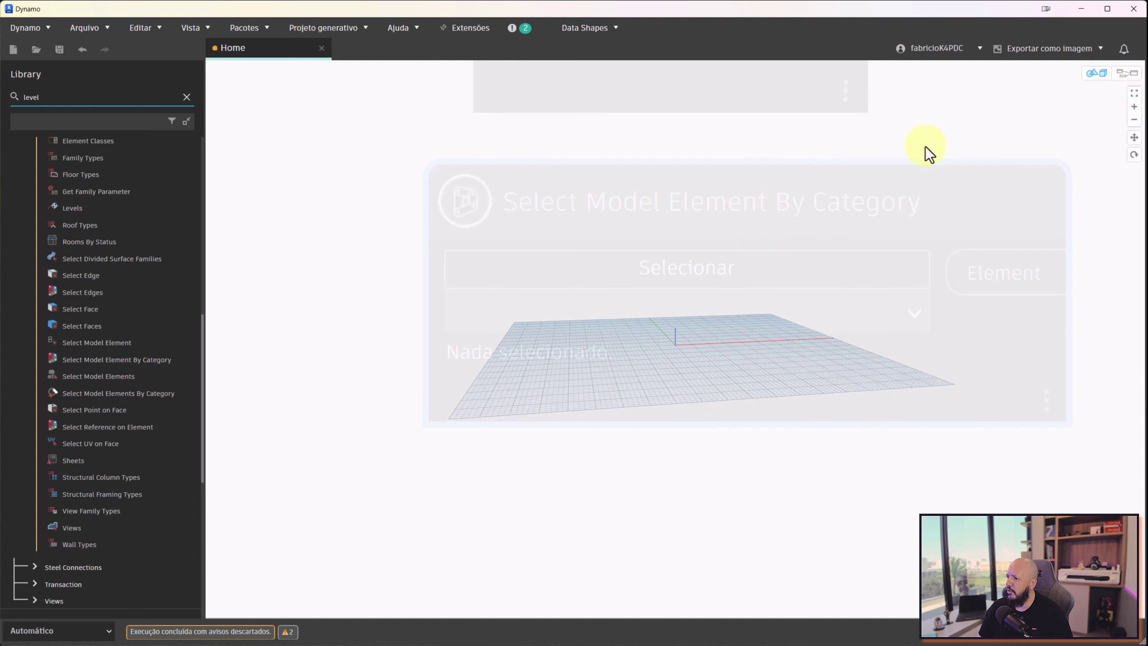
{"action": "scroll", "coordinate": [926, 146], "scroll_direction": "down", "scroll_amount": 5}
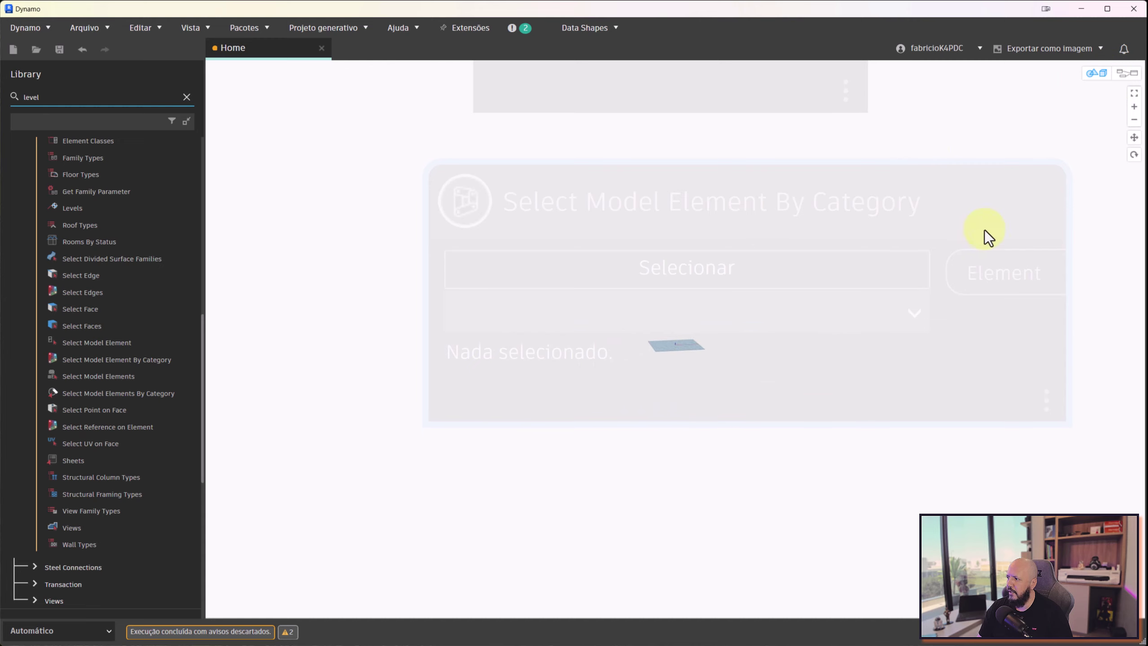
{"action": "scroll", "coordinate": [999, 131], "scroll_direction": "up", "scroll_amount": 2}
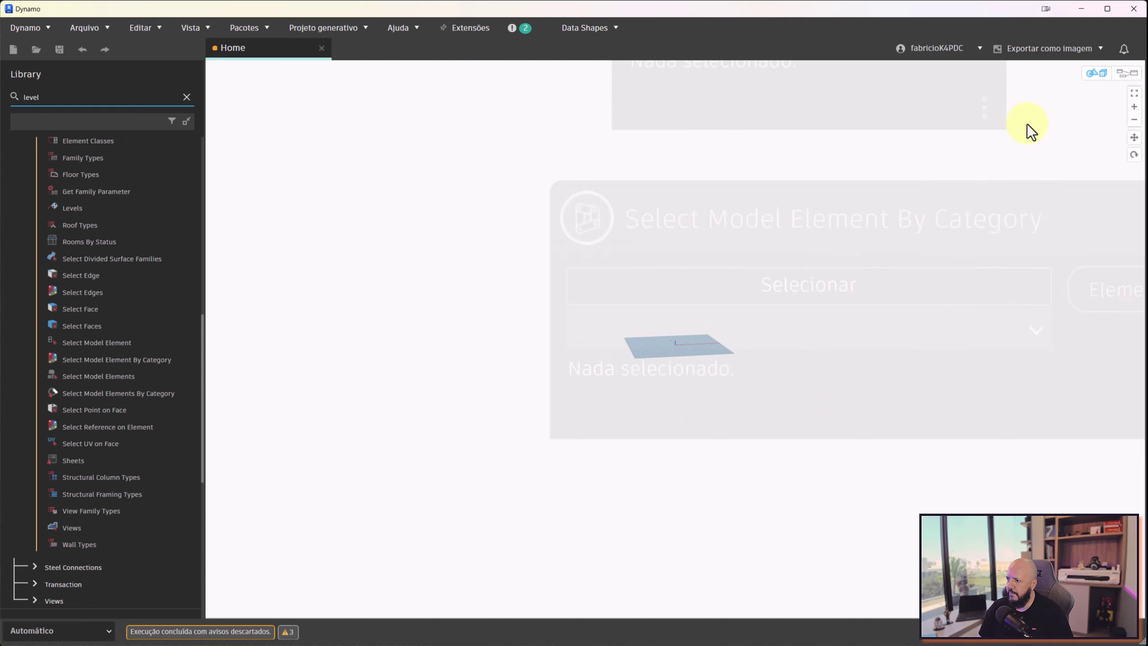
Back in the graph, reconnect Select Model Element to Element.Geometry's element input
{"action": "left_click", "coordinate": [1127, 73]}
{"action": "scroll", "coordinate": [909, 161], "scroll_direction": "down", "scroll_amount": 4}
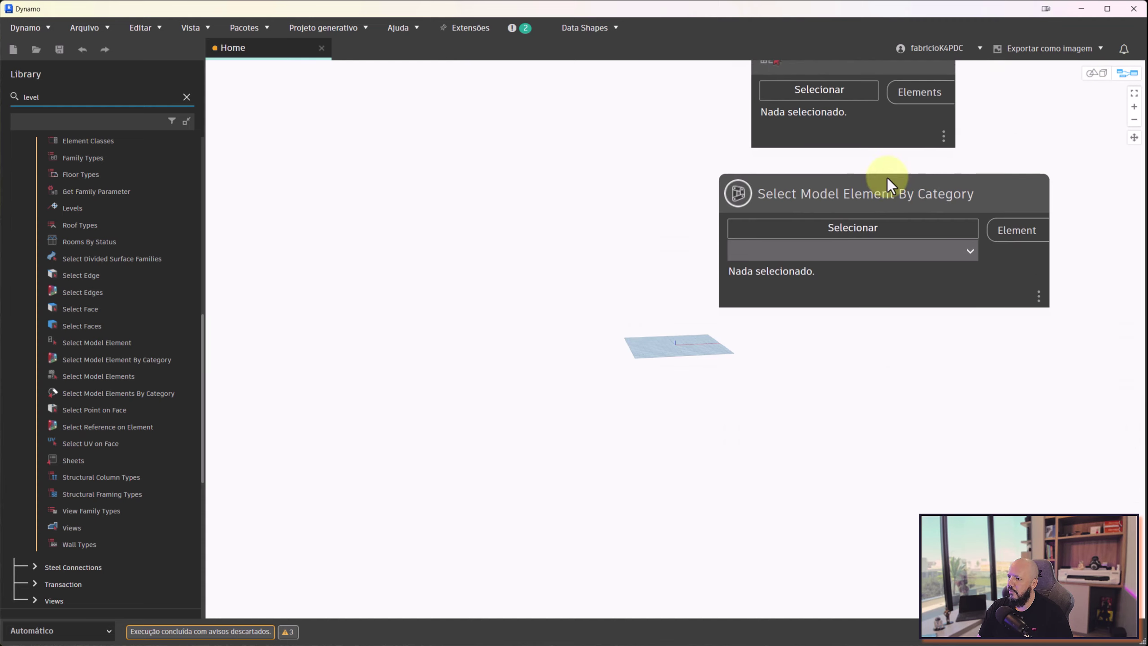
{"action": "middle_click_drag", "start_coordinate": [888, 178], "coordinate": [544, 349]}
{"action": "left_click_drag", "start_coordinate": [570, 160], "coordinate": [789, 214]}
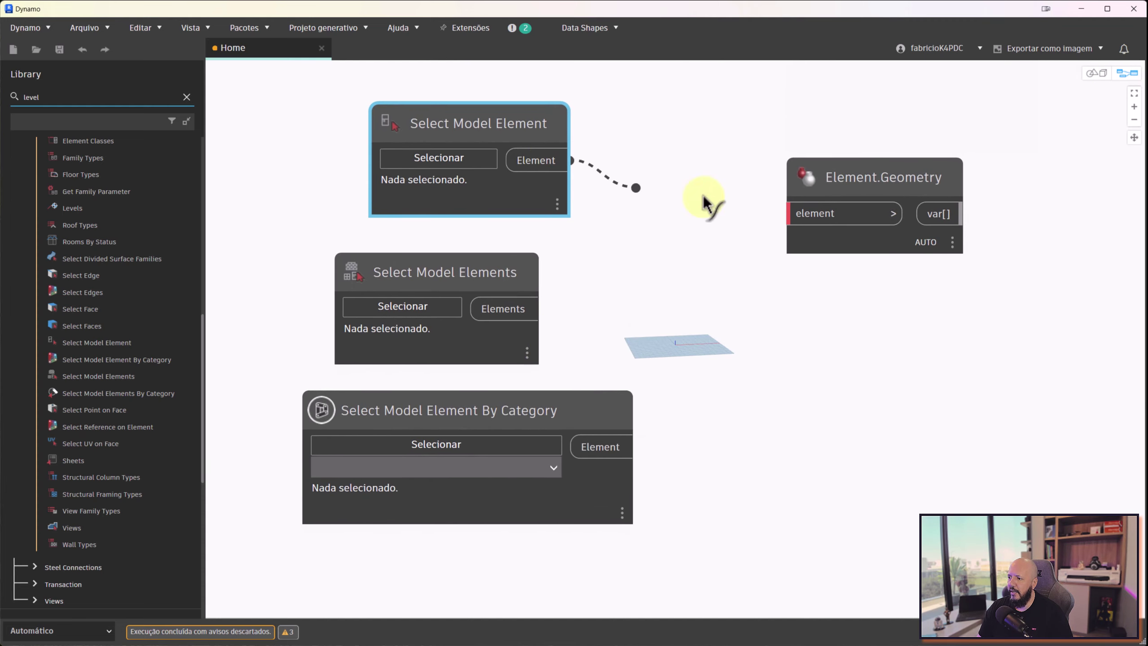
Re-pick the wall in Revit so Select Model Element reads Element 124110
{"action": "left_click", "coordinate": [437, 157]}
{"action": "left_click", "coordinate": [1080, 13]}
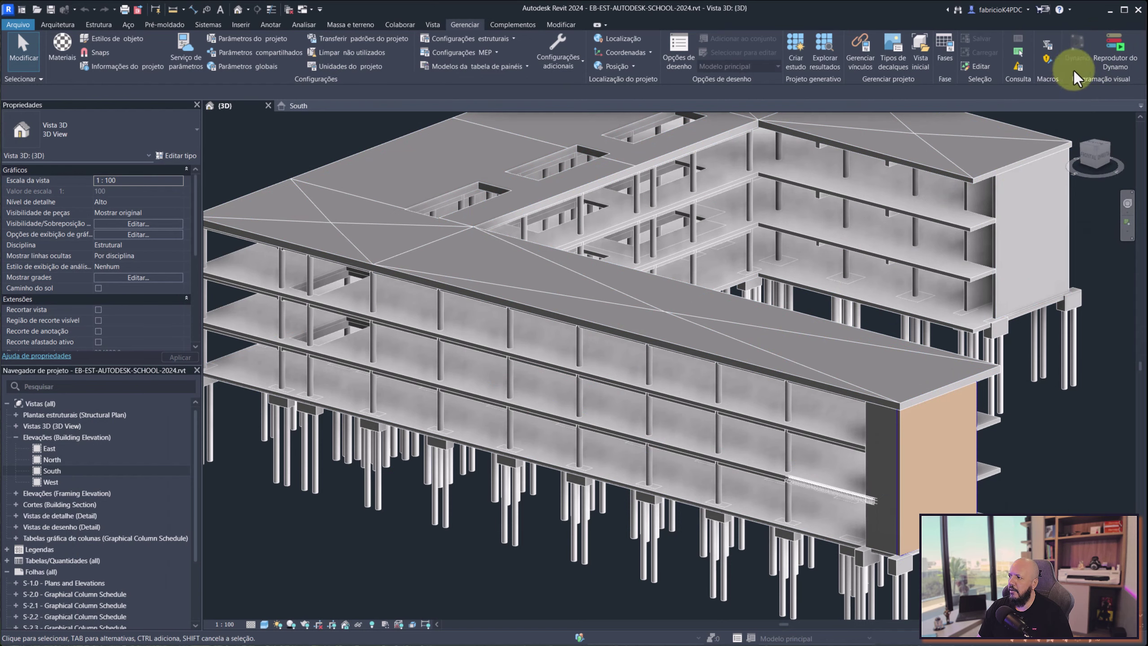
{"action": "key", "text": "super+Tab"}
{"action": "left_click", "coordinate": [601, 146]}
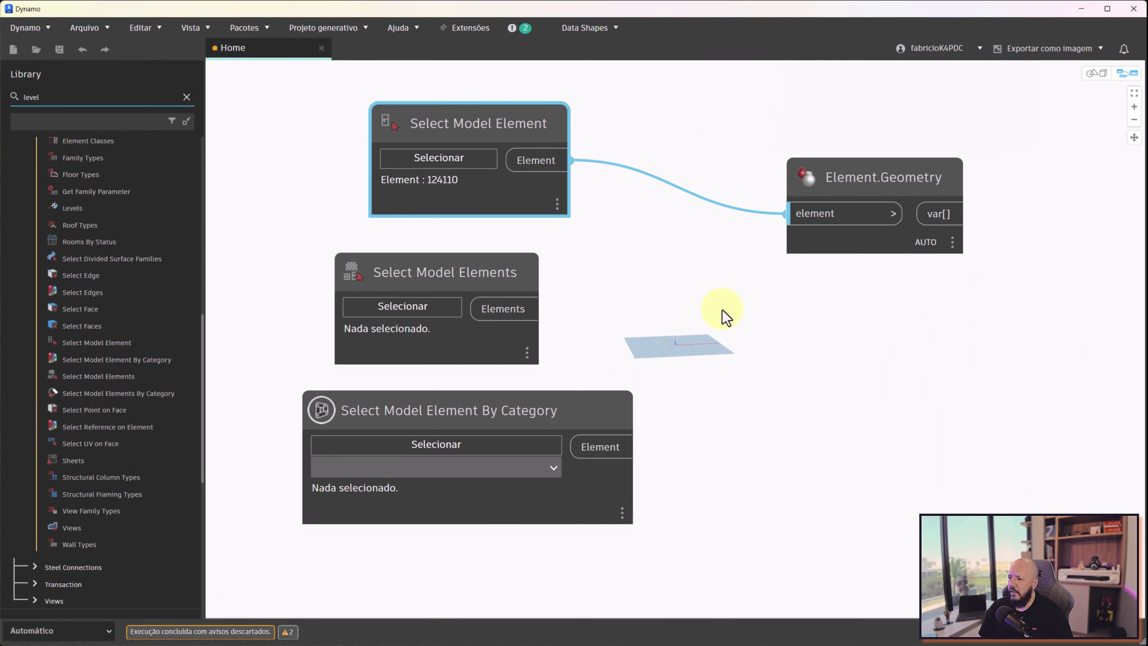
Zoom the 3D background preview to the wall and orbit to view its face
{"action": "scroll", "coordinate": [767, 308], "scroll_direction": "down", "scroll_amount": 2}
{"action": "scroll", "coordinate": [724, 312], "scroll_direction": "down", "scroll_amount": 2}
{"action": "scroll", "coordinate": [699, 317], "scroll_direction": "down", "scroll_amount": 2}
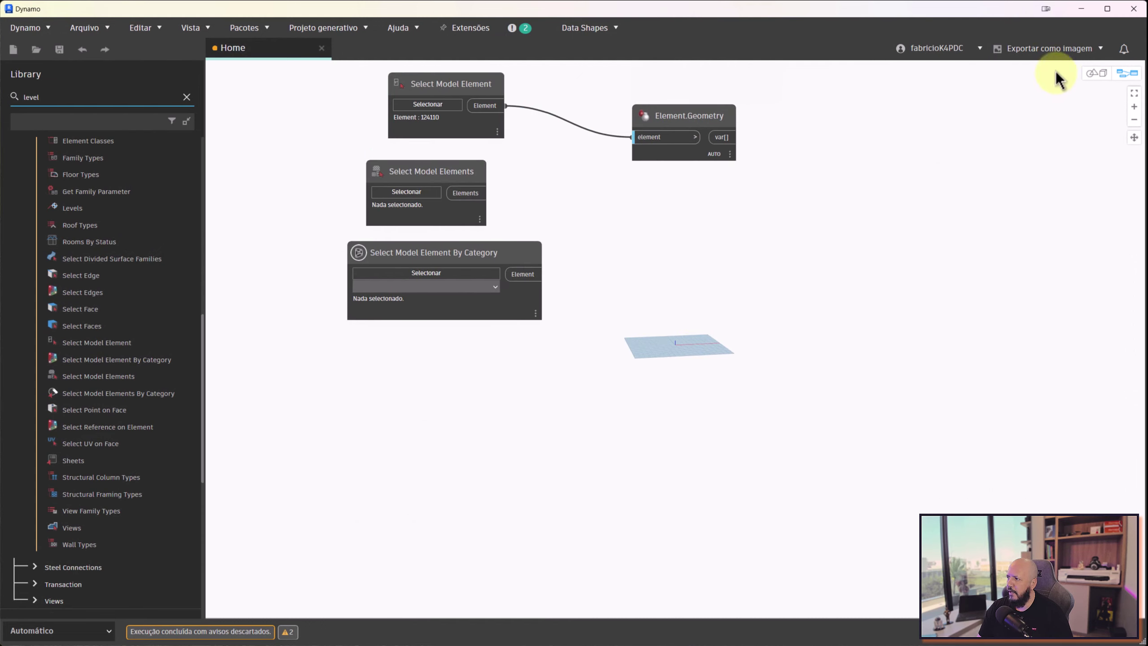
{"action": "left_click", "coordinate": [1095, 76]}
{"action": "scroll", "coordinate": [761, 269], "scroll_direction": "down", "scroll_amount": 2}
{"action": "scroll", "coordinate": [749, 281], "scroll_direction": "down", "scroll_amount": 2}
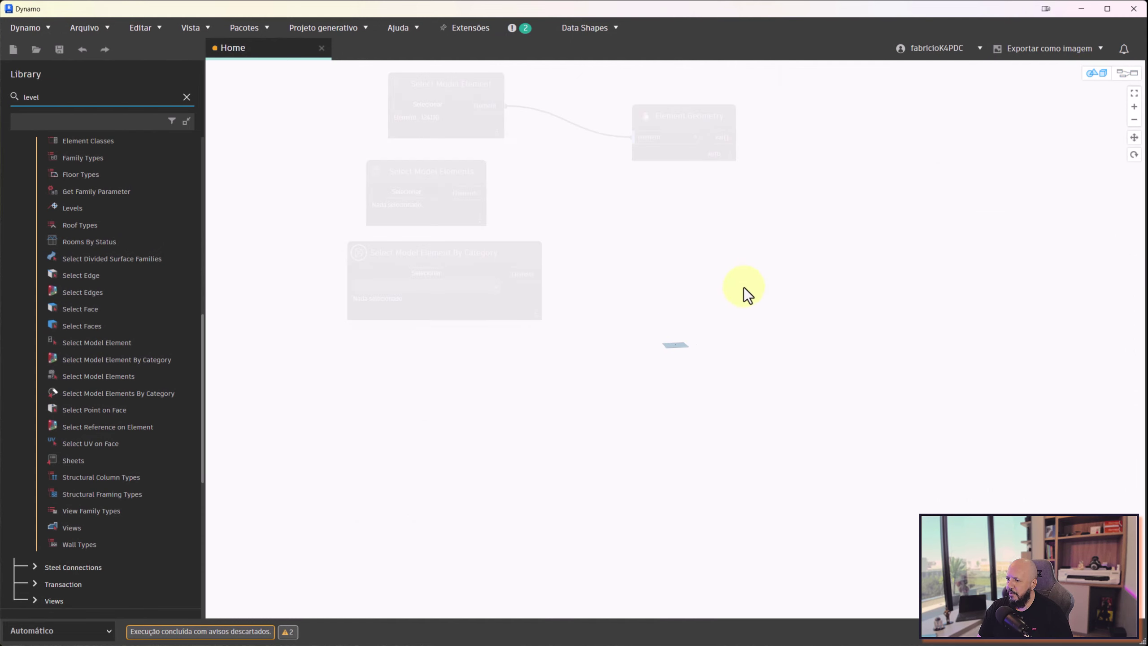
{"action": "scroll", "coordinate": [744, 287], "scroll_direction": "down", "scroll_amount": 1}
{"action": "scroll", "coordinate": [739, 292], "scroll_direction": "down", "scroll_amount": 1}
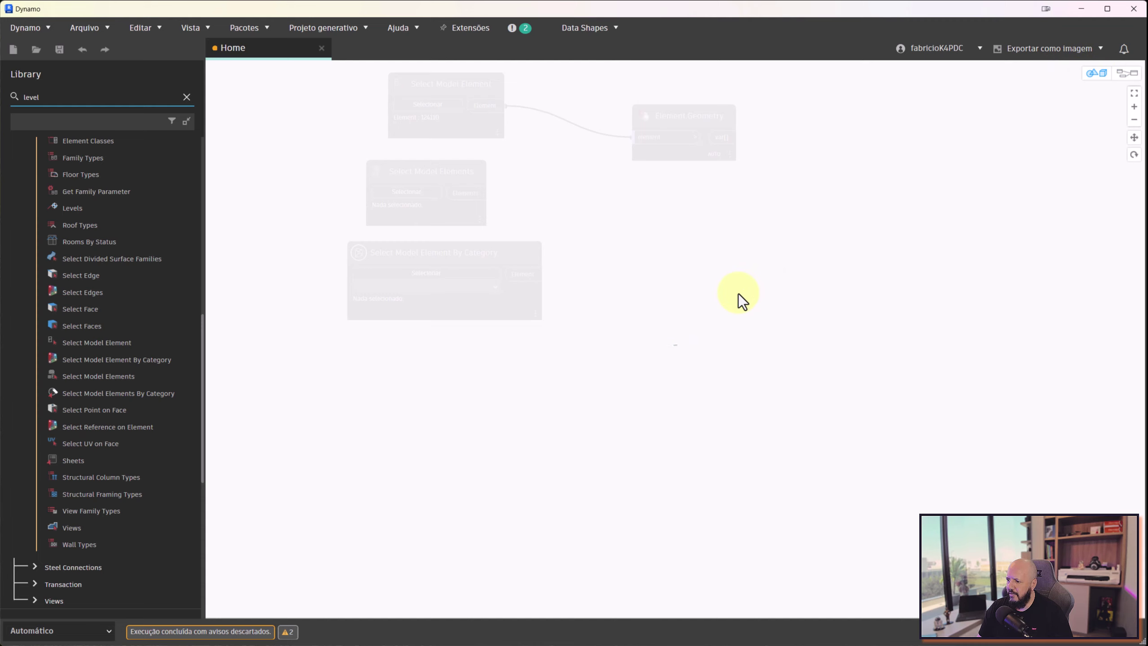
{"action": "left_click", "coordinate": [1136, 95]}
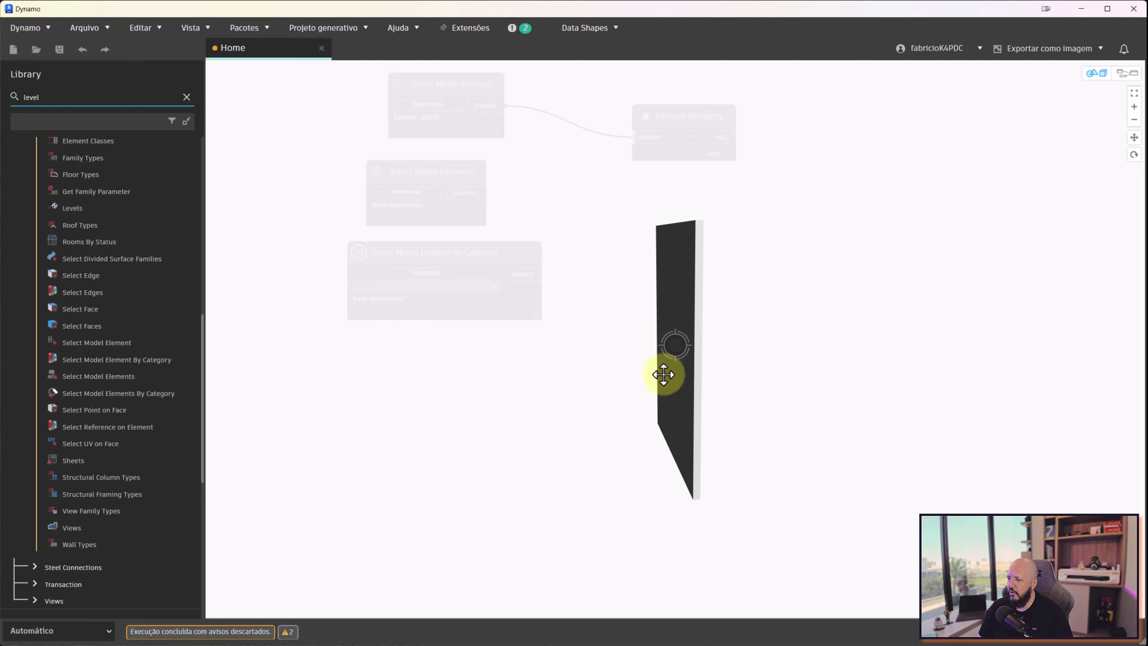
{"action": "right_click_drag", "start_coordinate": [664, 375], "coordinate": [672, 379]}
Return to the graph, shift the nodes left and nudge Element.Geometry up
{"action": "left_click", "coordinate": [1136, 72]}
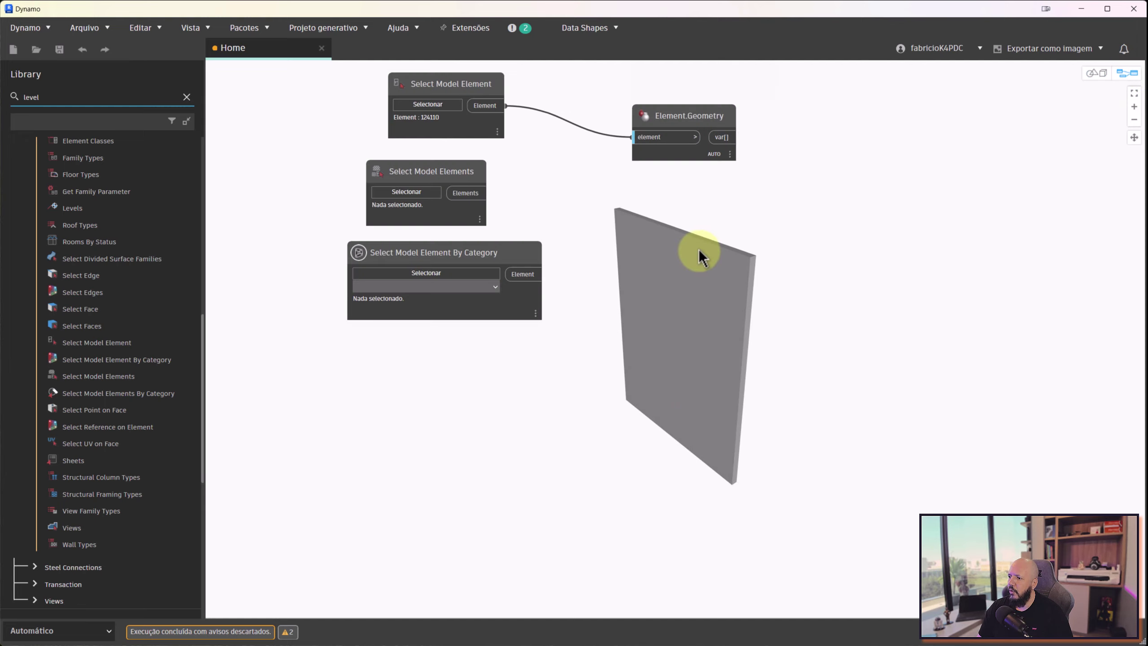
{"action": "scroll", "coordinate": [697, 244], "scroll_direction": "down", "scroll_amount": 5}
{"action": "scroll", "coordinate": [678, 237], "scroll_direction": "up", "scroll_amount": 3}
{"action": "scroll", "coordinate": [663, 240], "scroll_direction": "up", "scroll_amount": 3}
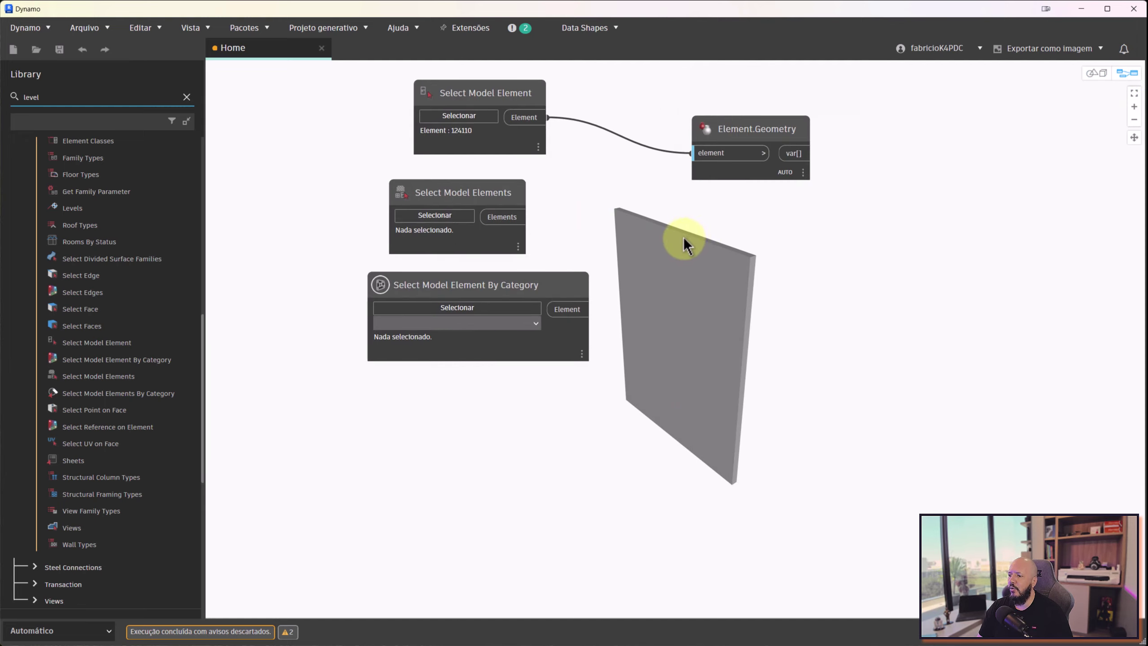
{"action": "middle_click_drag", "start_coordinate": [684, 255], "coordinate": [599, 253]}
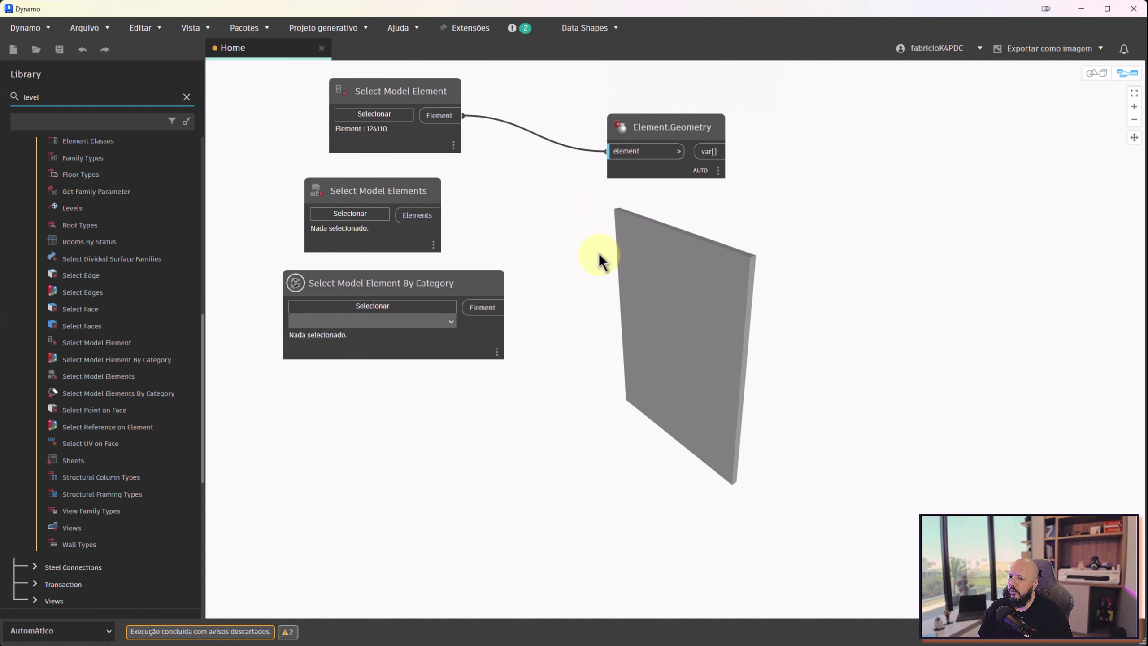
{"action": "scroll", "coordinate": [601, 254], "scroll_direction": "down", "scroll_amount": 1}
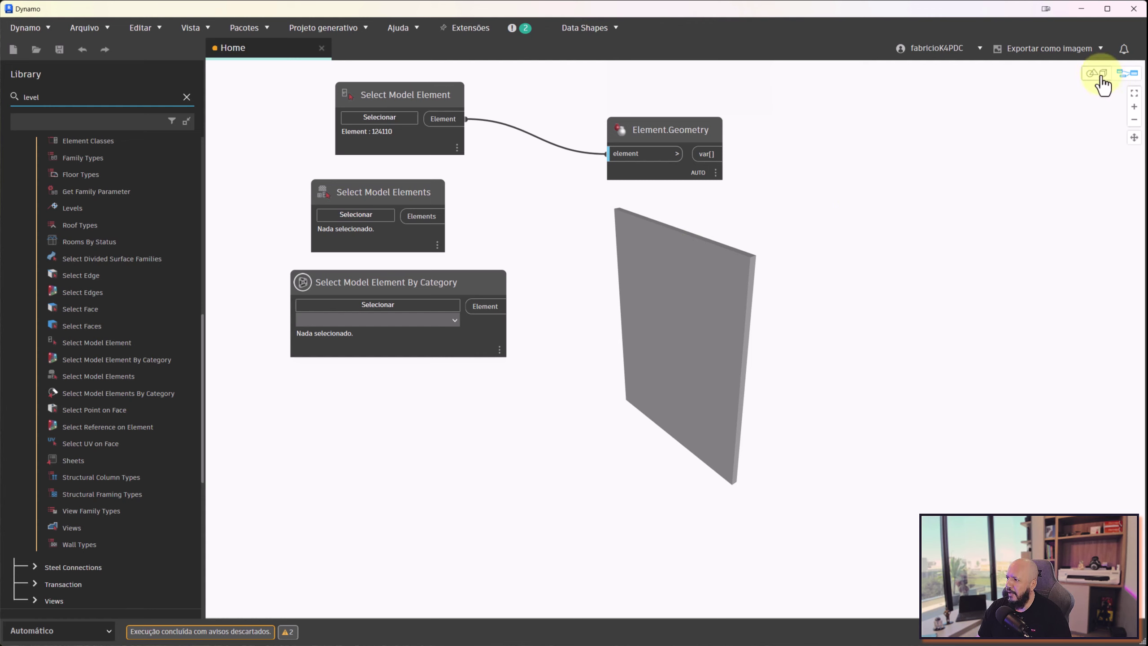
{"action": "left_click_drag", "start_coordinate": [683, 130], "coordinate": [682, 118]}
{"action": "left_click", "coordinate": [1071, 117]}
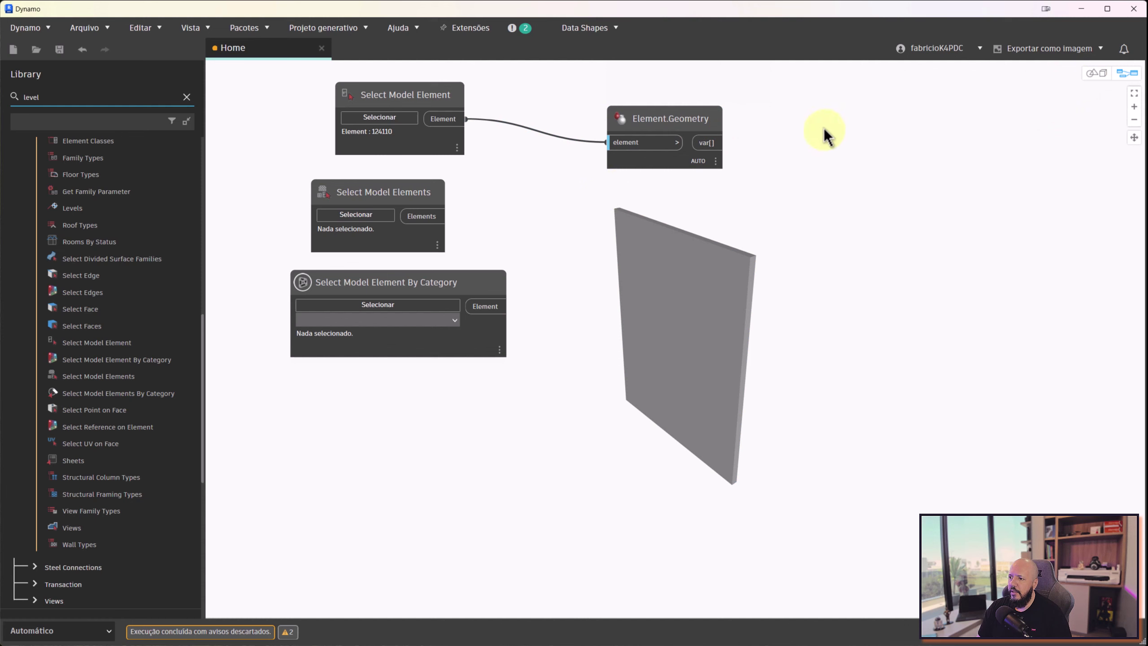
{"action": "left_click", "coordinate": [414, 192]}
{"action": "scroll", "coordinate": [485, 171], "scroll_direction": "up", "scroll_amount": 2}
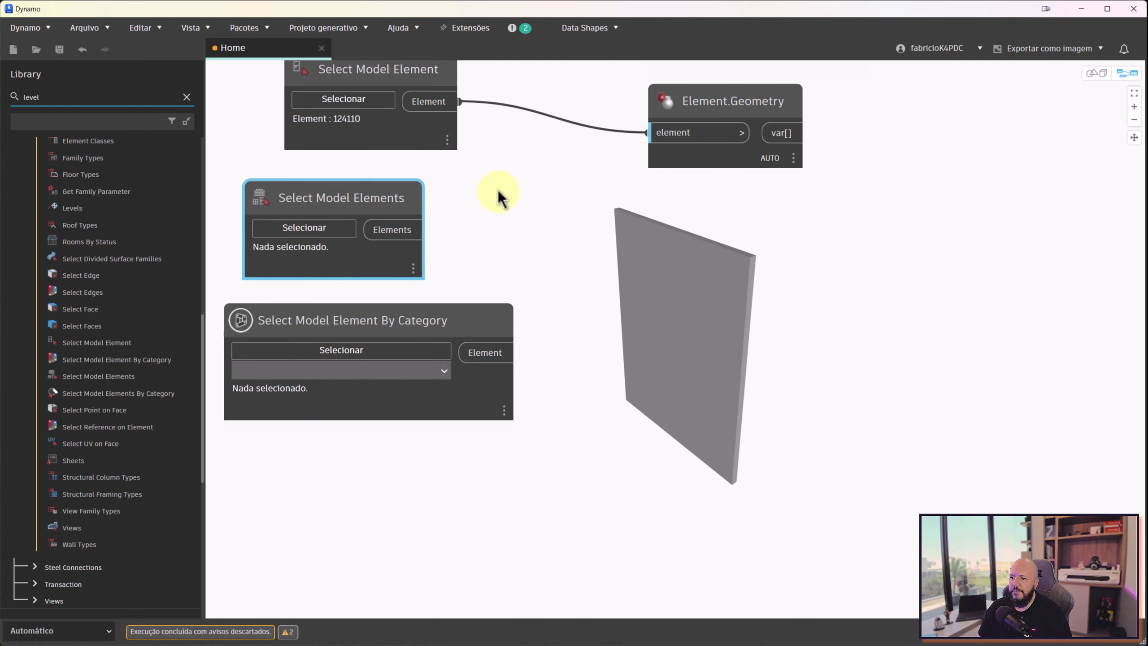
Unwire Element.Geometry and start a multi-element pick from Select Model Elements in Revit
{"action": "scroll", "coordinate": [502, 196], "scroll_direction": "up", "scroll_amount": 1}
{"action": "scroll", "coordinate": [505, 200], "scroll_direction": "up", "scroll_amount": 1}
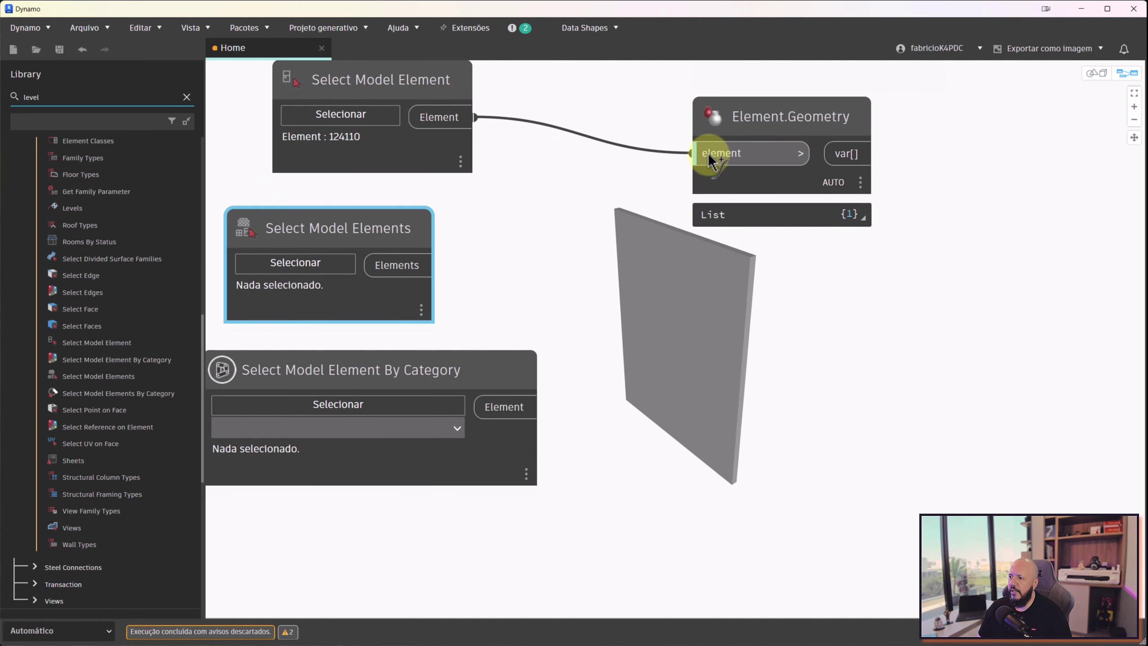
{"action": "left_click_drag", "start_coordinate": [710, 156], "coordinate": [563, 129]}
{"action": "mouse_move", "coordinate": [329, 264]}
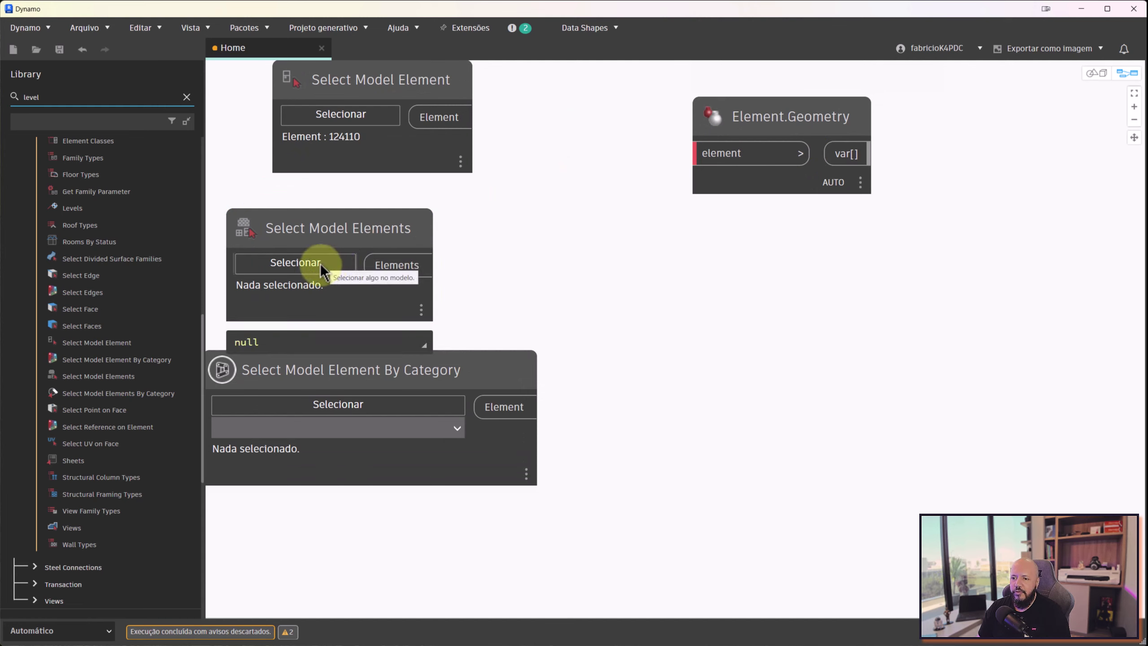
{"action": "left_click", "coordinate": [320, 264]}
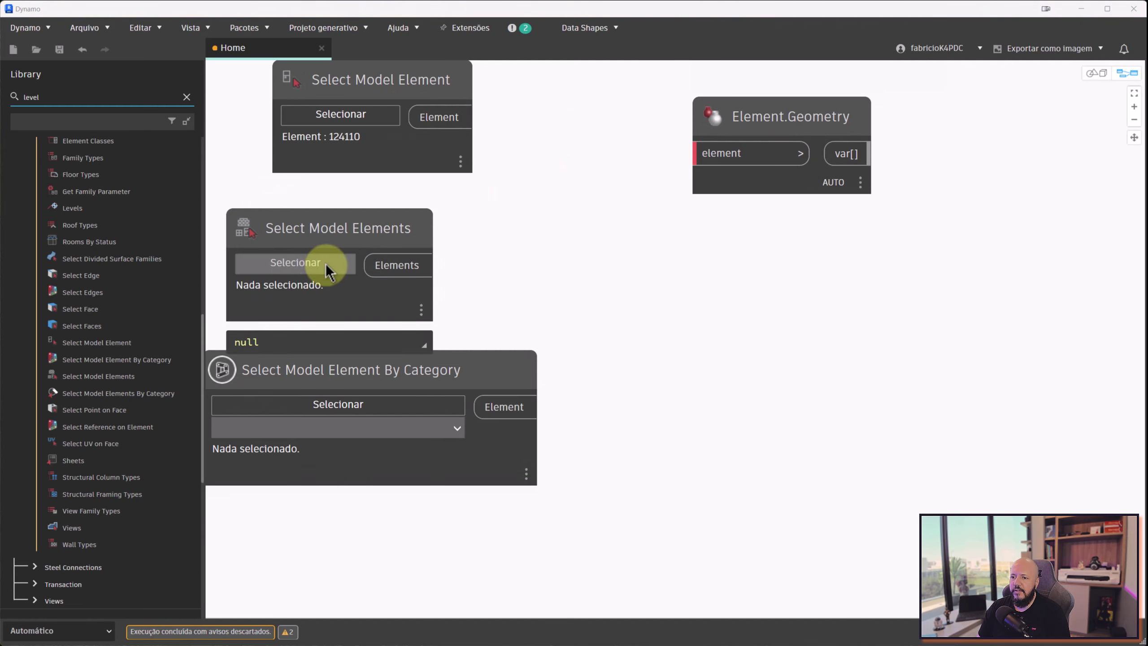
{"action": "left_click", "coordinate": [1085, 10]}
{"action": "mouse_move", "coordinate": [982, 134]}
{"action": "middle_mouse_down", "text": "shift"}
{"action": "mouse_move", "coordinate": [872, 264]}
{"action": "mouse_move", "coordinate": [982, 329]}
{"action": "middle_mouse_up", "text": "shift"}
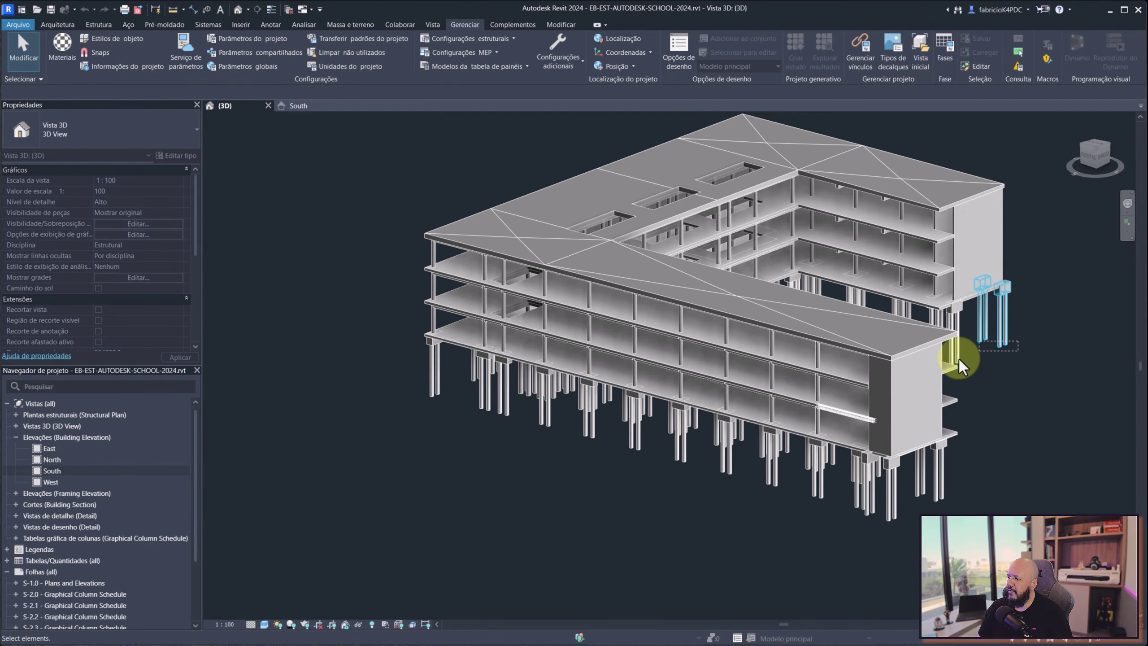
Try window-selecting floors and columns in Revit, then return to Dynamo
{"action": "left_click_drag", "start_coordinate": [959, 360], "coordinate": [815, 477]}
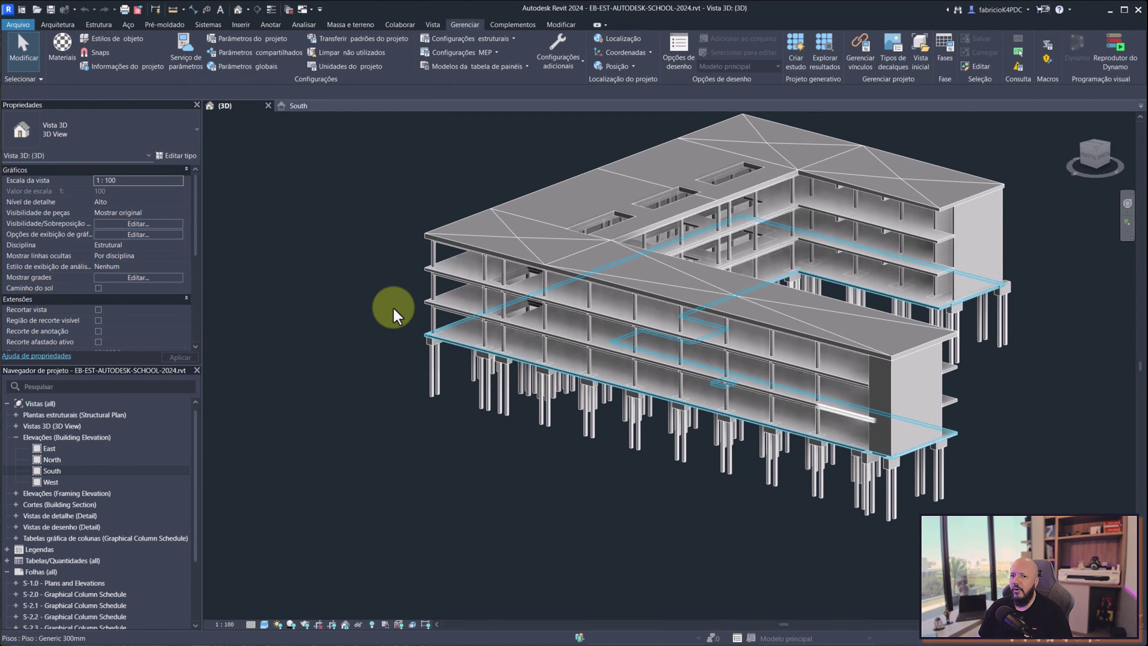
{"action": "left_click_drag", "start_coordinate": [1013, 328], "coordinate": [594, 466]}
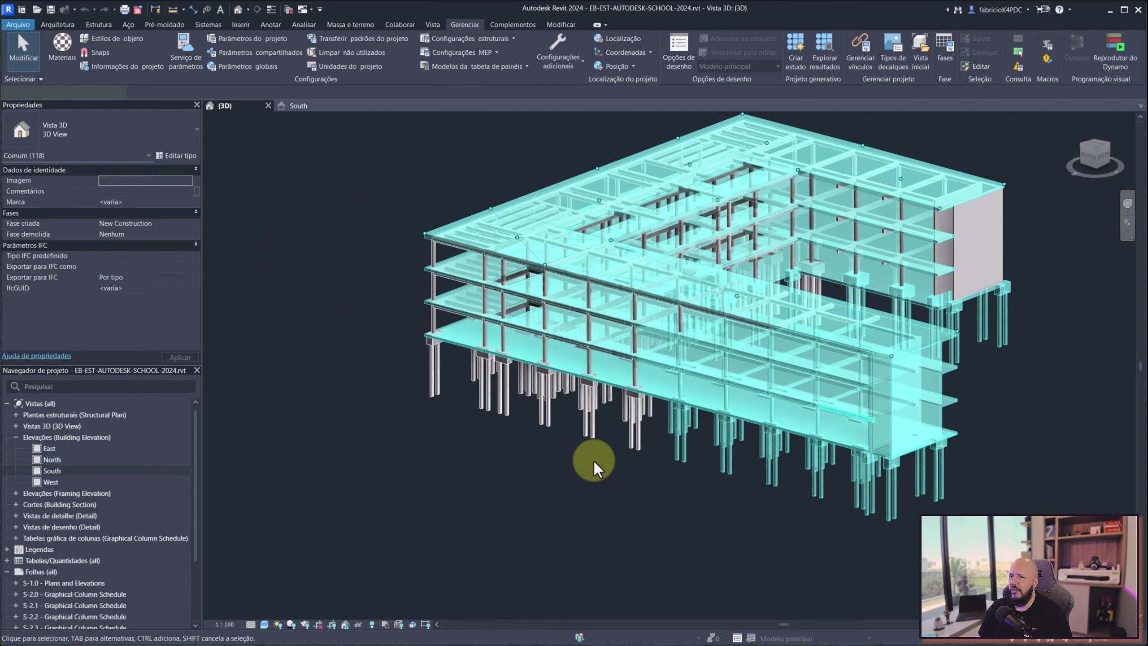
{"action": "left_click", "coordinate": [738, 128]}
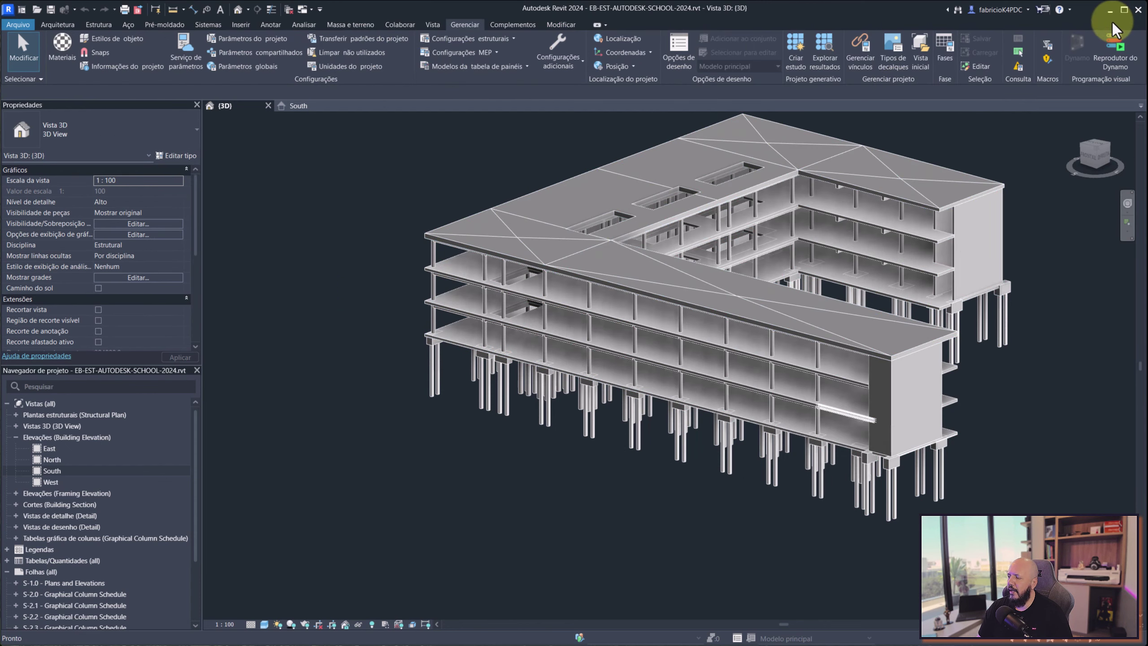
{"action": "key", "text": "super+Tab"}
{"action": "left_click", "coordinate": [556, 168]}
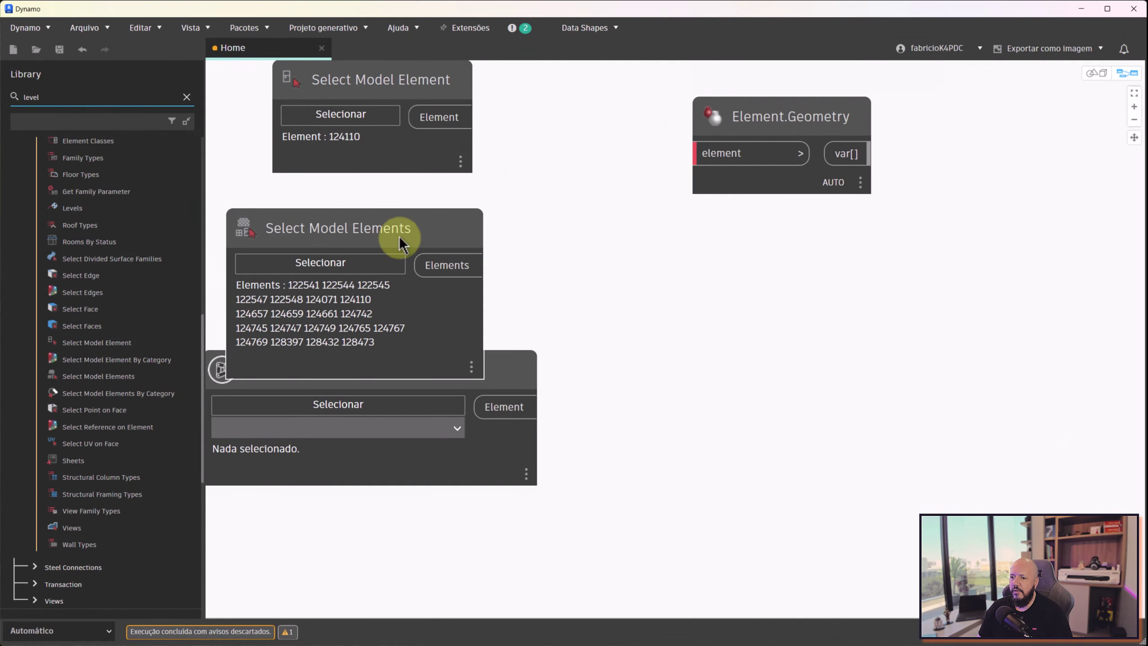
Redo the pick with a crossing window over the whole structure and return to Dynamo
{"action": "left_click", "coordinate": [346, 263]}
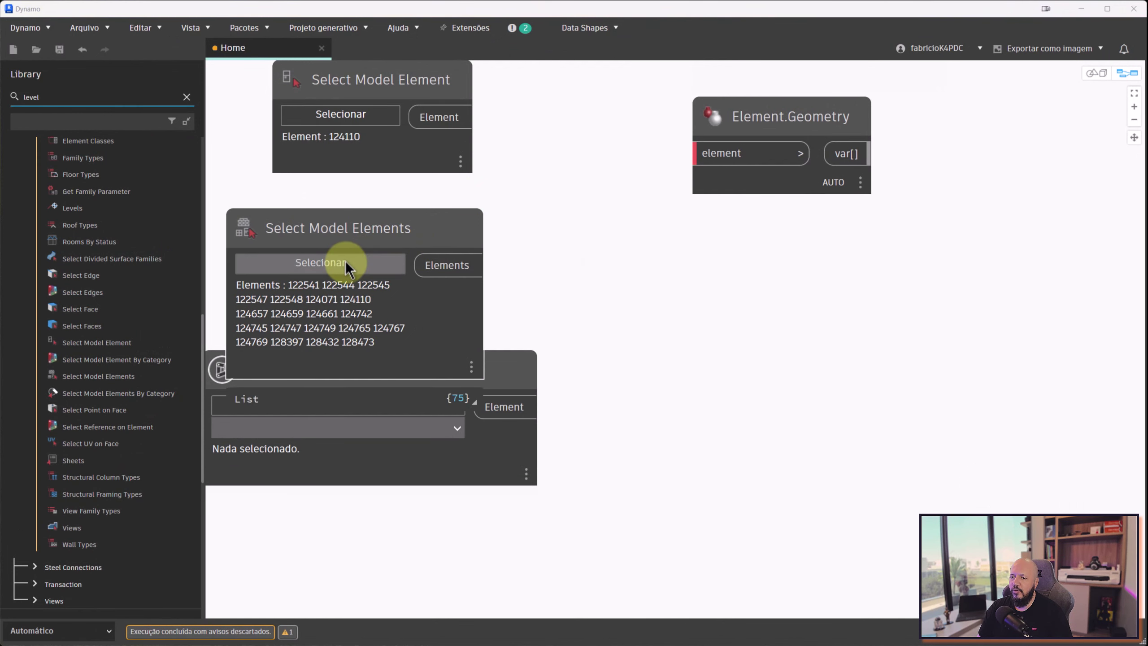
{"action": "left_click", "coordinate": [1076, 8]}
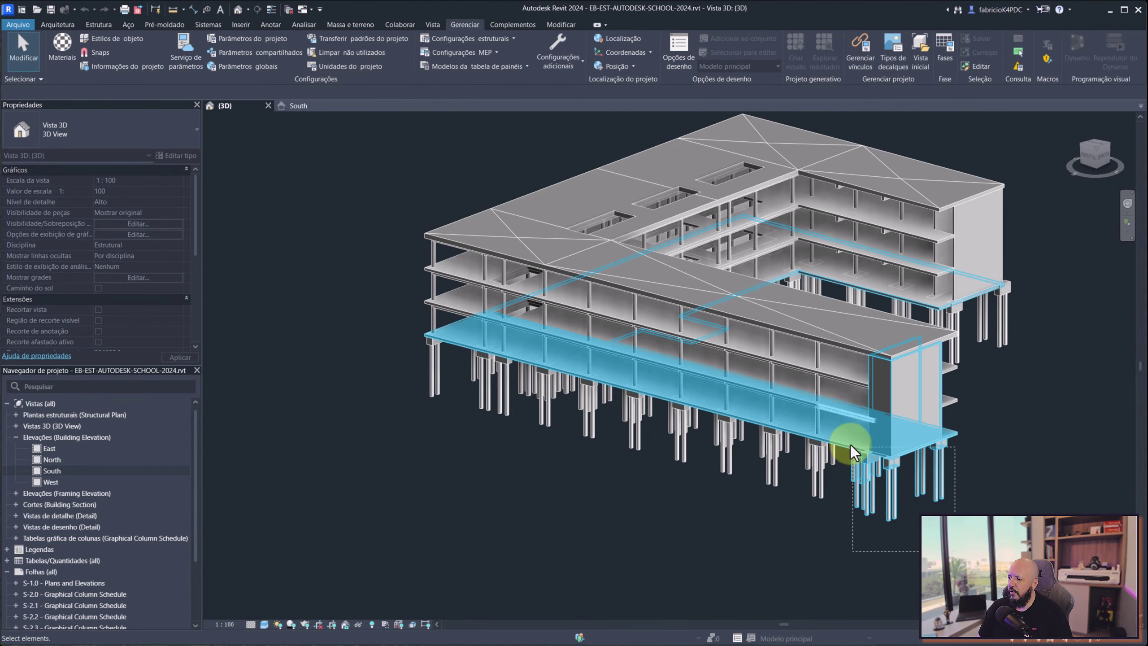
{"action": "left_click", "coordinate": [835, 400]}
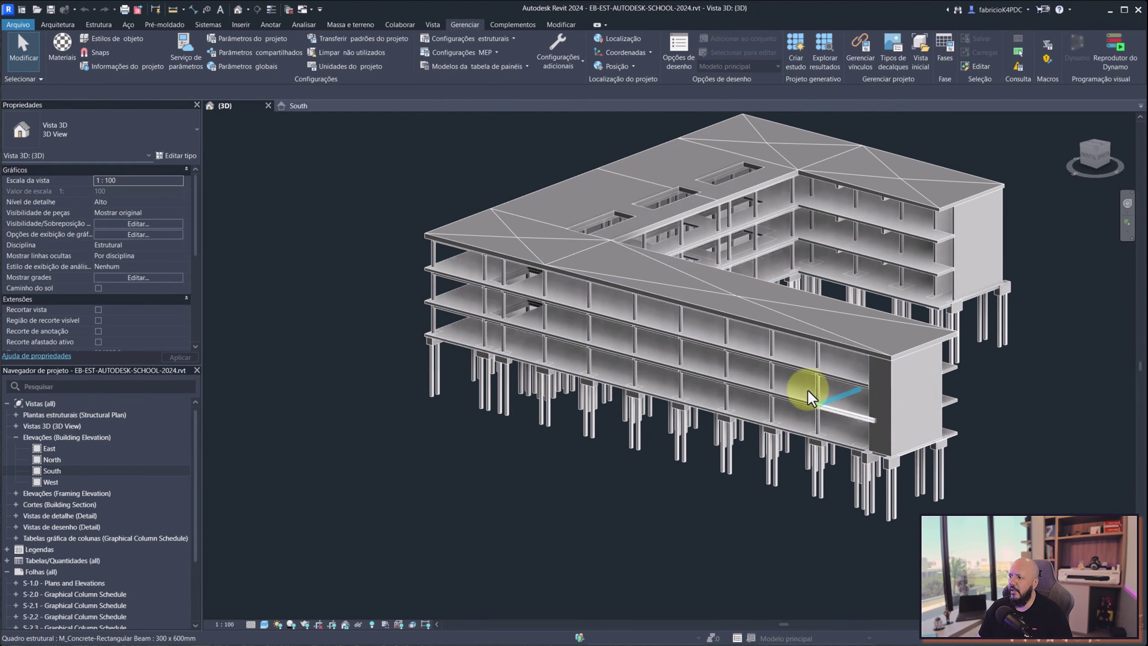
{"action": "left_click_drag", "start_coordinate": [940, 546], "coordinate": [426, 180]}
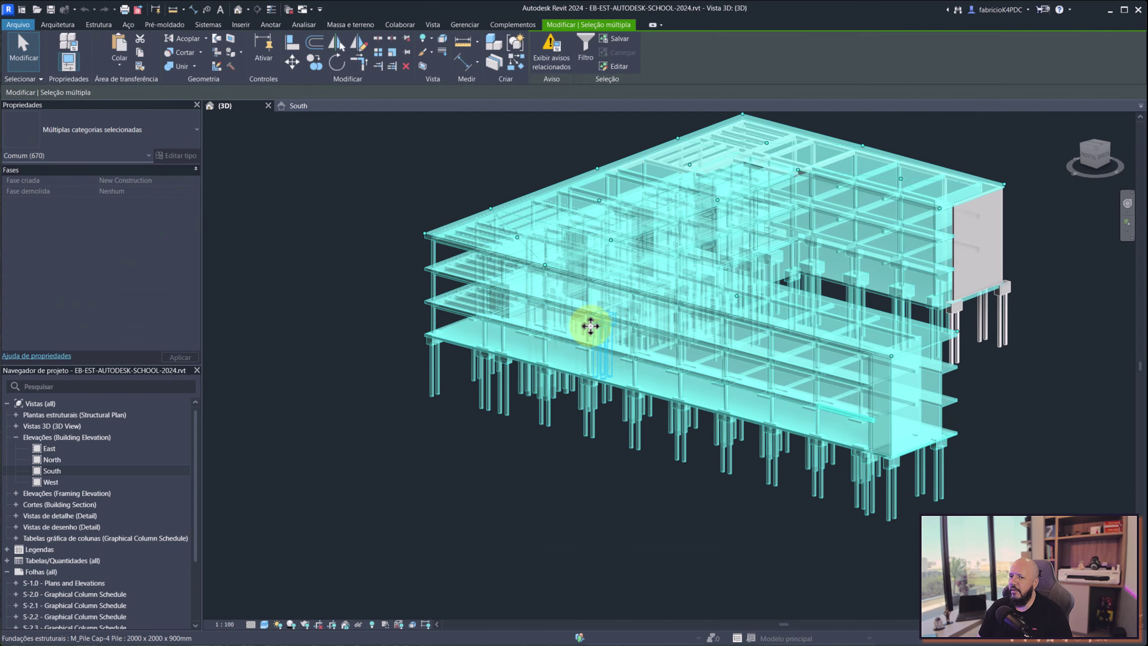
{"action": "key", "text": "super+Tab"}
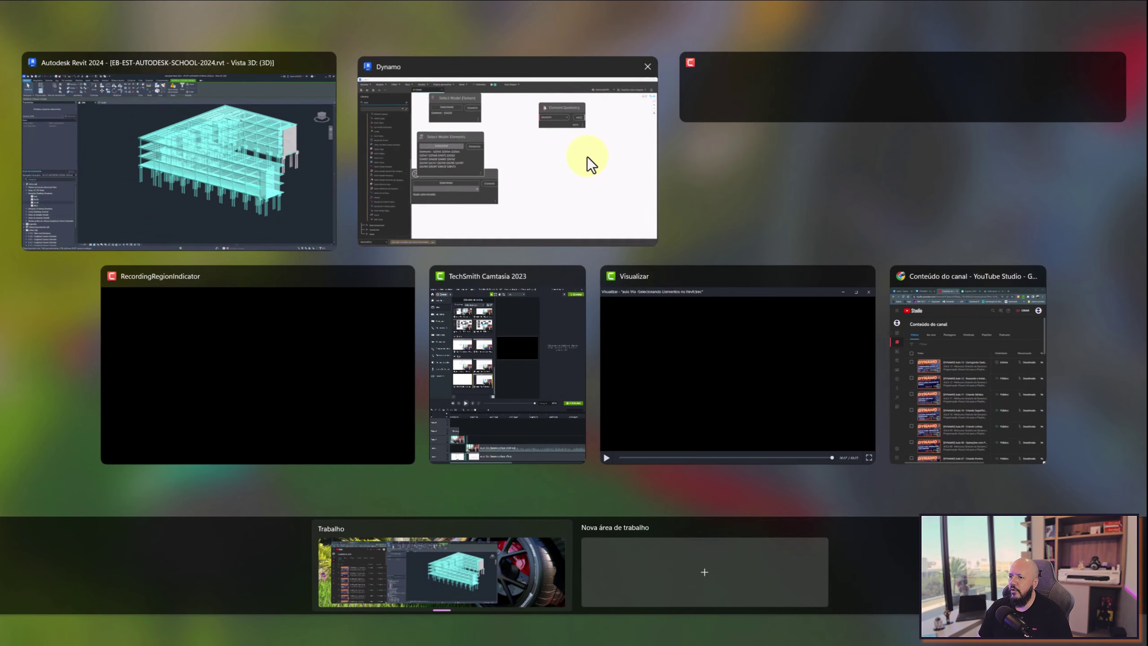
{"action": "left_click", "coordinate": [586, 157]}
{"action": "left_click", "coordinate": [386, 203]}
Reposition Select Model Element and Select Model Elements closer together
{"action": "scroll", "coordinate": [583, 256], "scroll_direction": "down", "scroll_amount": 3}
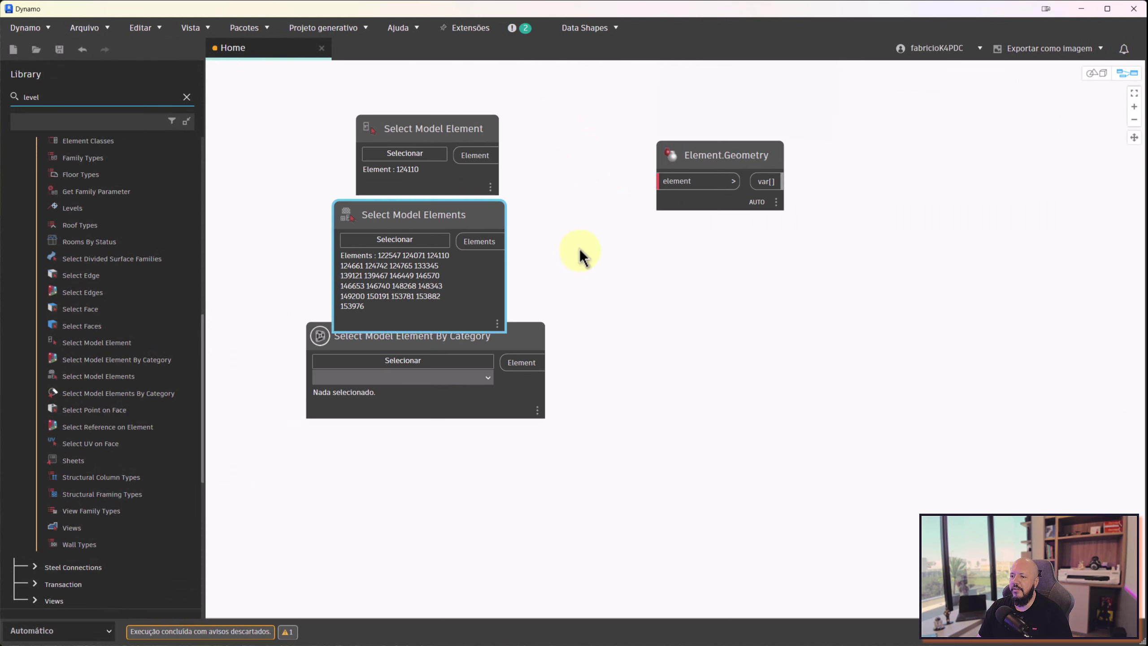
{"action": "middle_click_drag", "start_coordinate": [585, 257], "coordinate": [643, 325]}
{"action": "left_click_drag", "start_coordinate": [530, 205], "coordinate": [498, 156]}
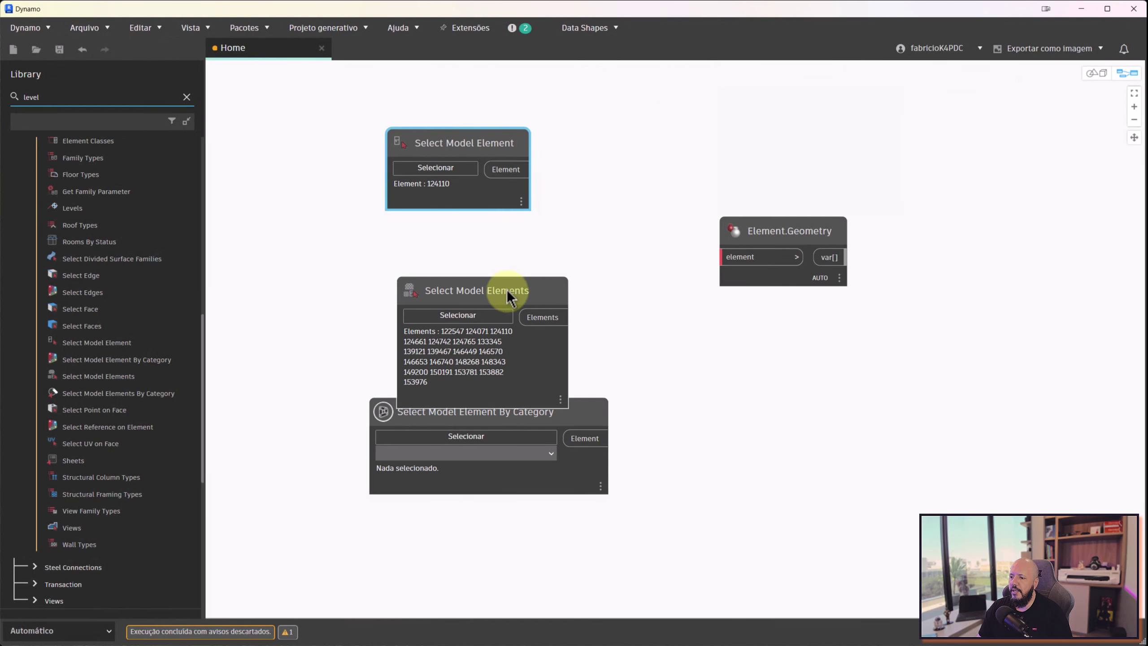
{"action": "mouse_move", "coordinate": [506, 292]}
{"action": "left_mouse_down"}
{"action": "mouse_move", "coordinate": [491, 250]}
{"action": "mouse_move", "coordinate": [723, 257]}
{"action": "left_mouse_up"}
{"action": "scroll", "coordinate": [768, 328], "scroll_direction": "down", "scroll_amount": 2}
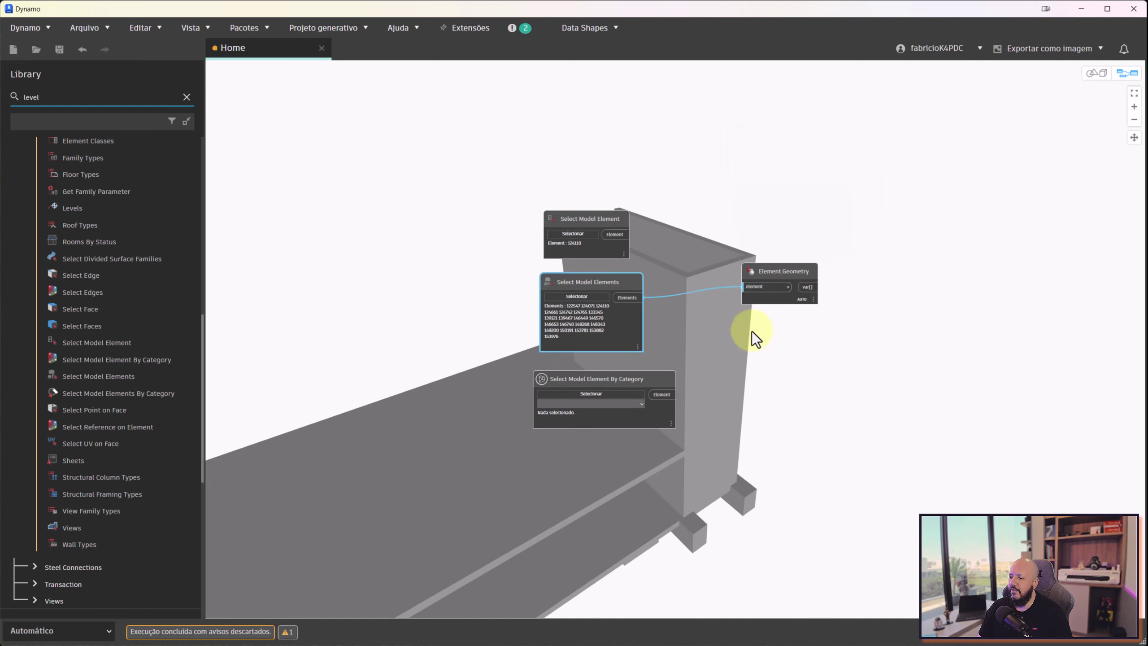
Orbit the preview of the 17 picked slabs and walls, then recenter the graph nodes
{"action": "left_click", "coordinate": [1110, 78]}
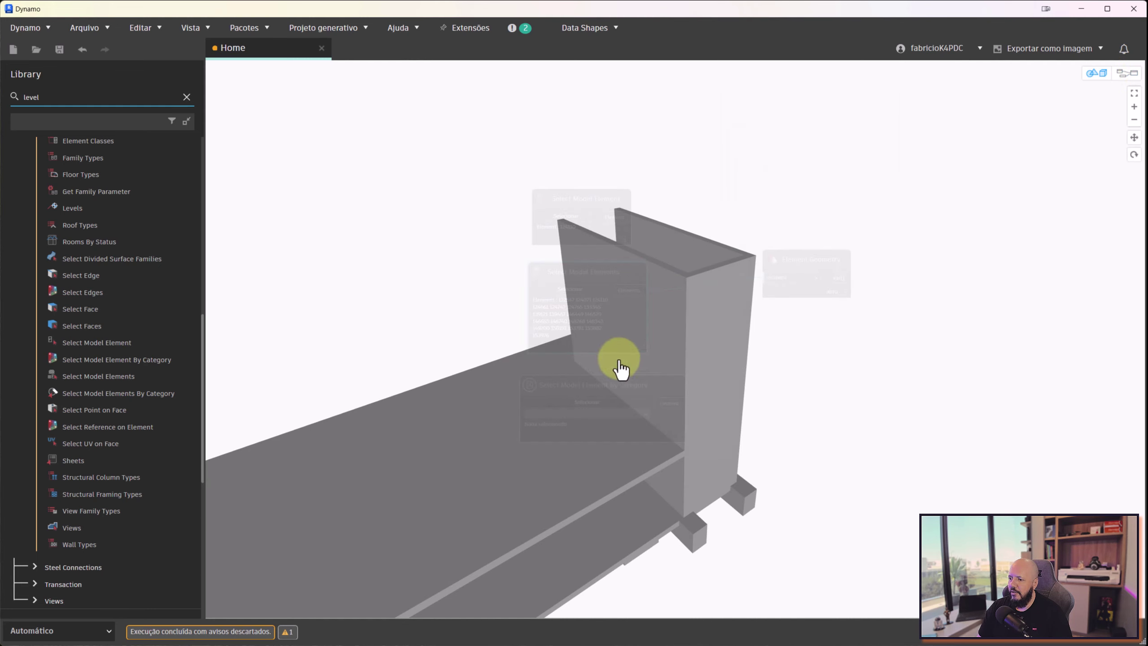
{"action": "mouse_move", "coordinate": [616, 367]}
{"action": "right_mouse_down"}
{"action": "mouse_move", "coordinate": [810, 264]}
{"action": "mouse_move", "coordinate": [923, 222]}
{"action": "mouse_move", "coordinate": [592, 275]}
{"action": "mouse_move", "coordinate": [752, 234]}
{"action": "right_mouse_up"}
{"action": "scroll", "coordinate": [753, 234], "scroll_direction": "up", "scroll_amount": 3}
{"action": "scroll", "coordinate": [882, 228], "scroll_direction": "up", "scroll_amount": 2}
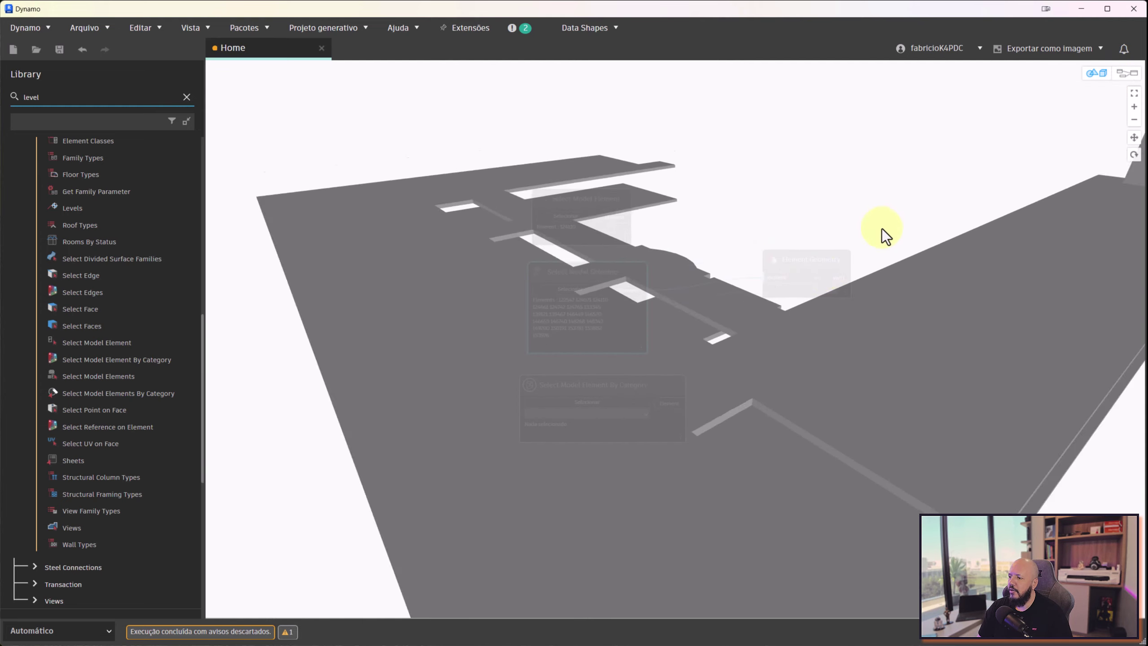
{"action": "left_click", "coordinate": [1128, 73]}
{"action": "scroll", "coordinate": [832, 255], "scroll_direction": "up", "scroll_amount": 3}
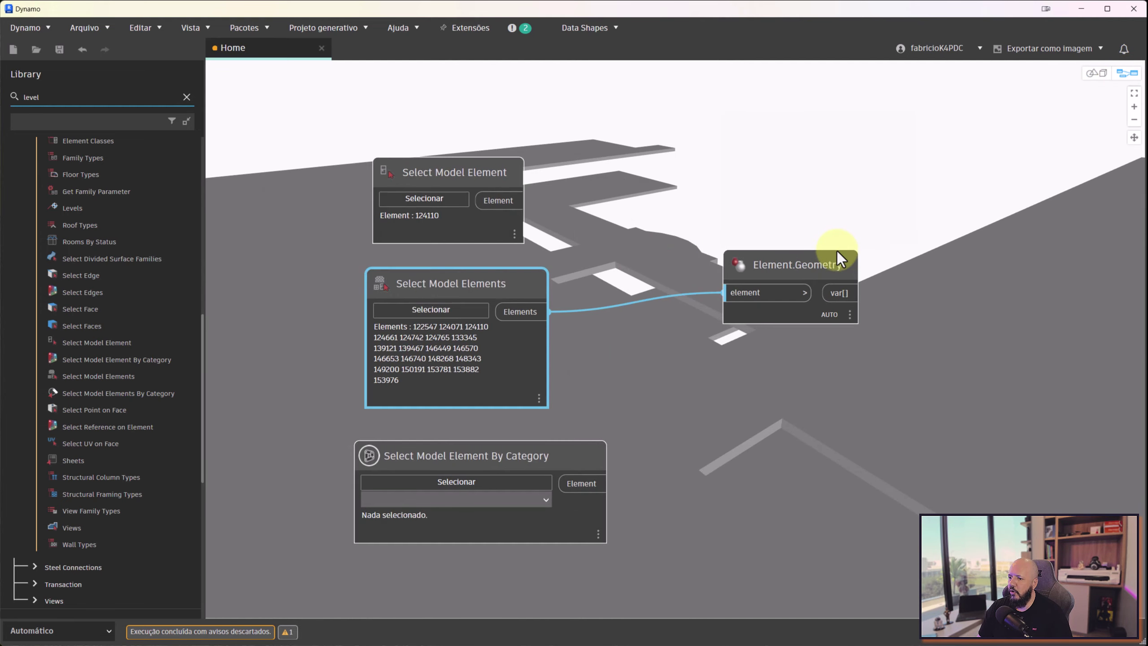
{"action": "scroll", "coordinate": [837, 252], "scroll_direction": "up", "scroll_amount": 2}
{"action": "middle_click_drag", "start_coordinate": [809, 195], "coordinate": [812, 152]}
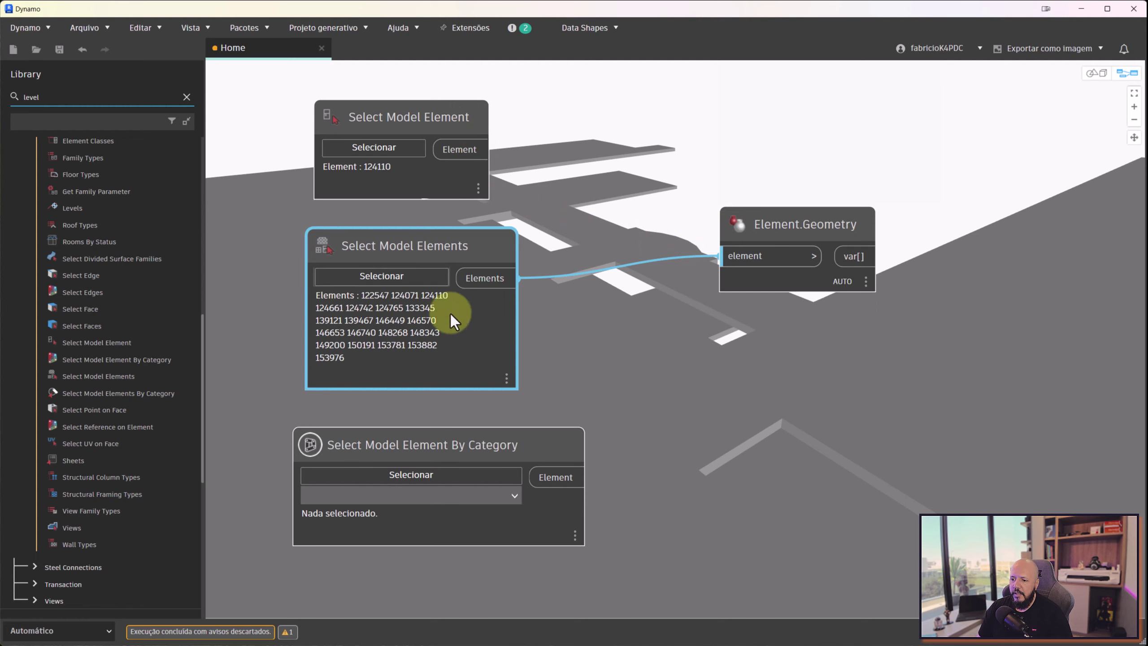
{"action": "left_click", "coordinate": [441, 114]}
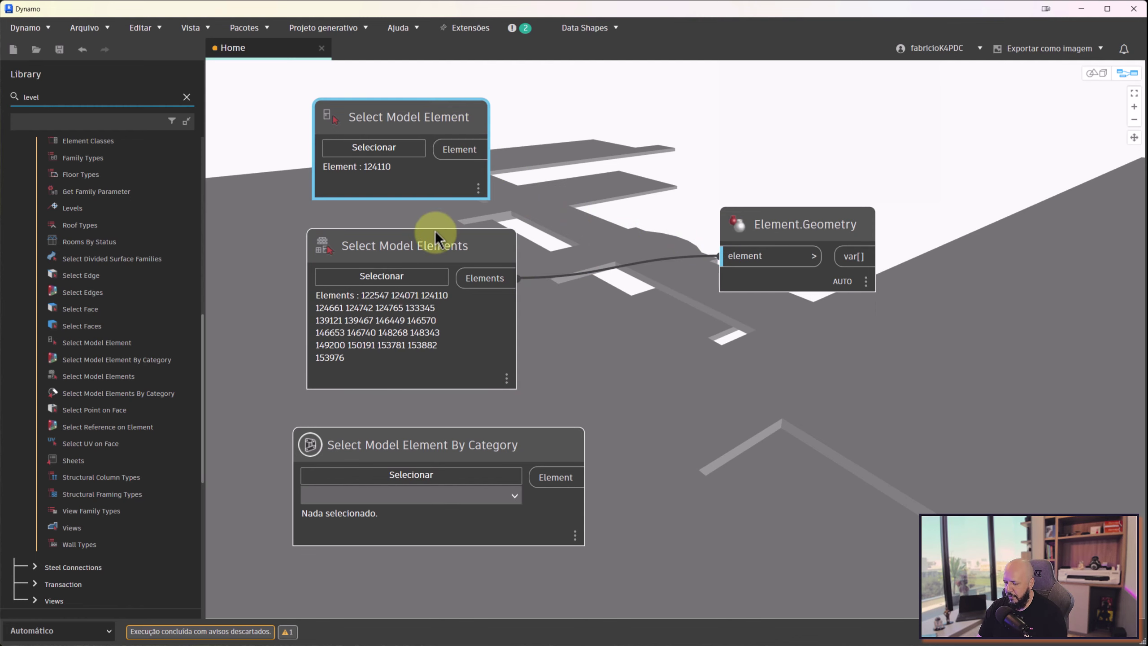
Delete the single and multiple pick nodes and move the By Category node up
{"action": "key", "text": "Delete"}
{"action": "left_click", "coordinate": [427, 251]}
{"action": "key", "text": "Delete"}
{"action": "left_click_drag", "start_coordinate": [461, 443], "coordinate": [457, 167]}
{"action": "mouse_move", "coordinate": [388, 187]}
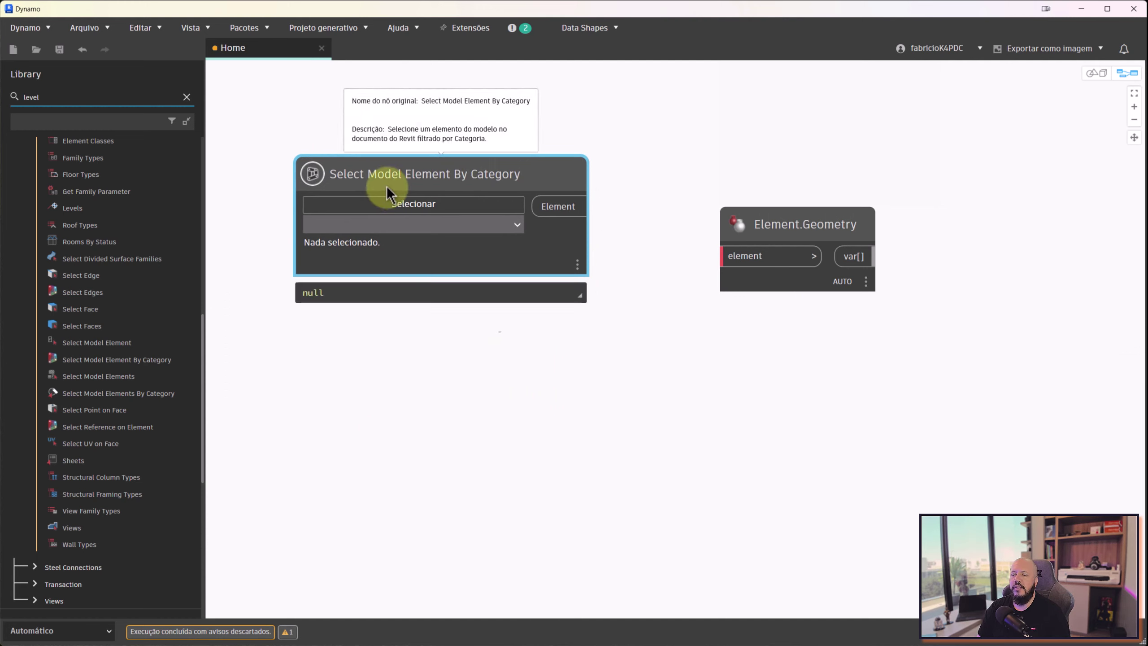
Set the By Category node to Paredes and start picking a wall in Revit
{"action": "left_click", "coordinate": [517, 227]}
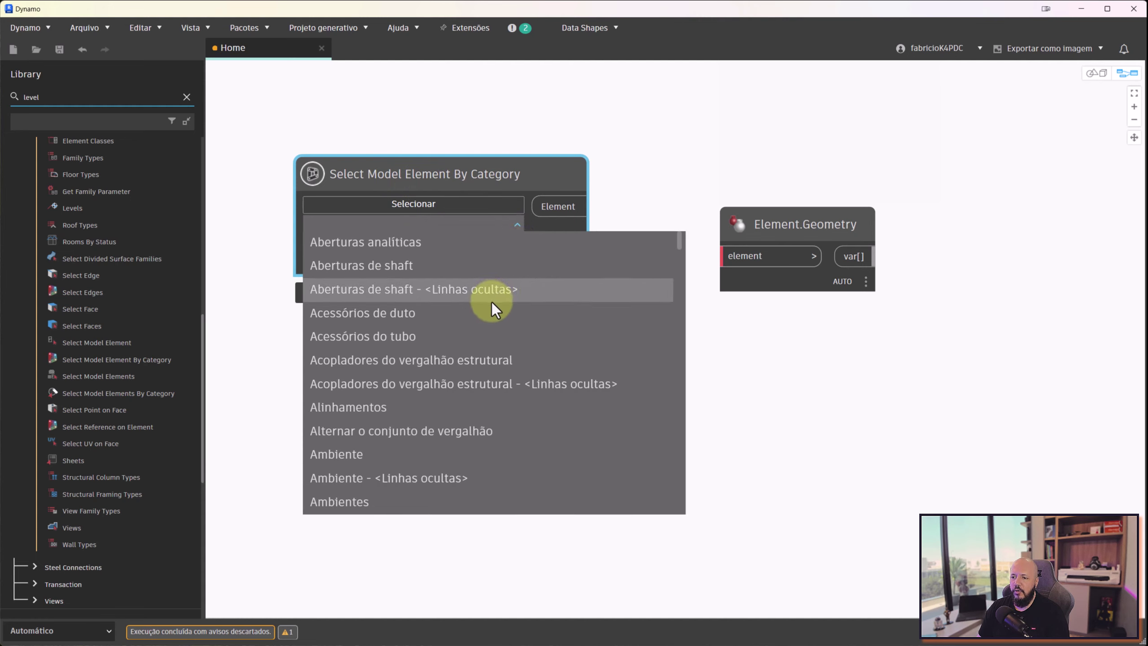
{"action": "type", "text": "par"}
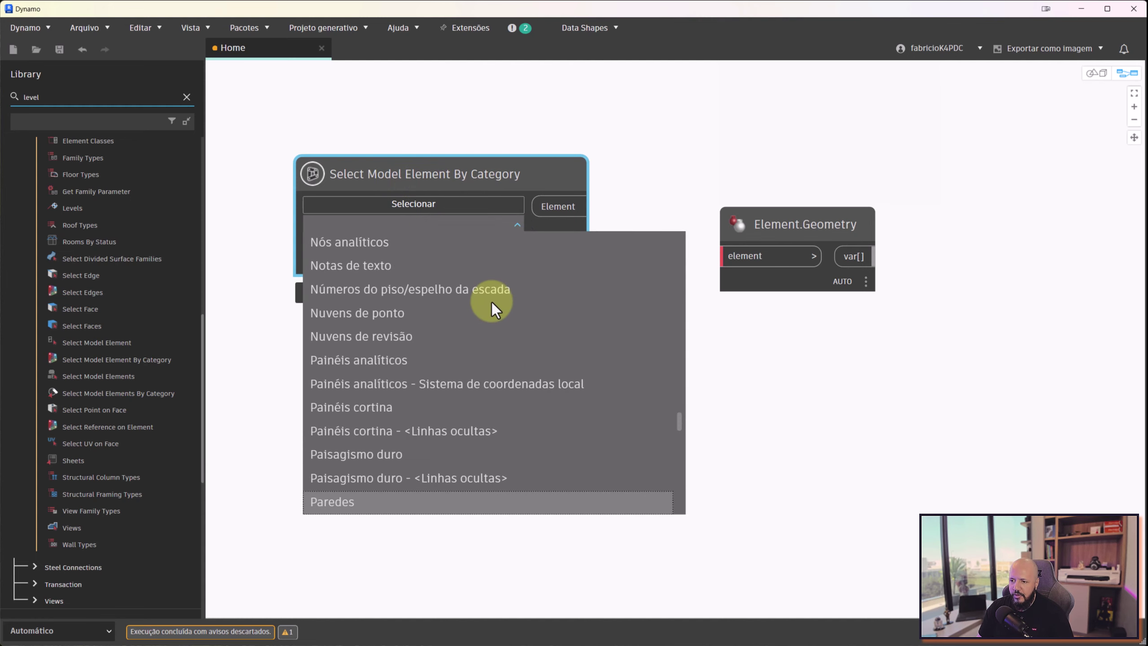
{"action": "left_click", "coordinate": [371, 499]}
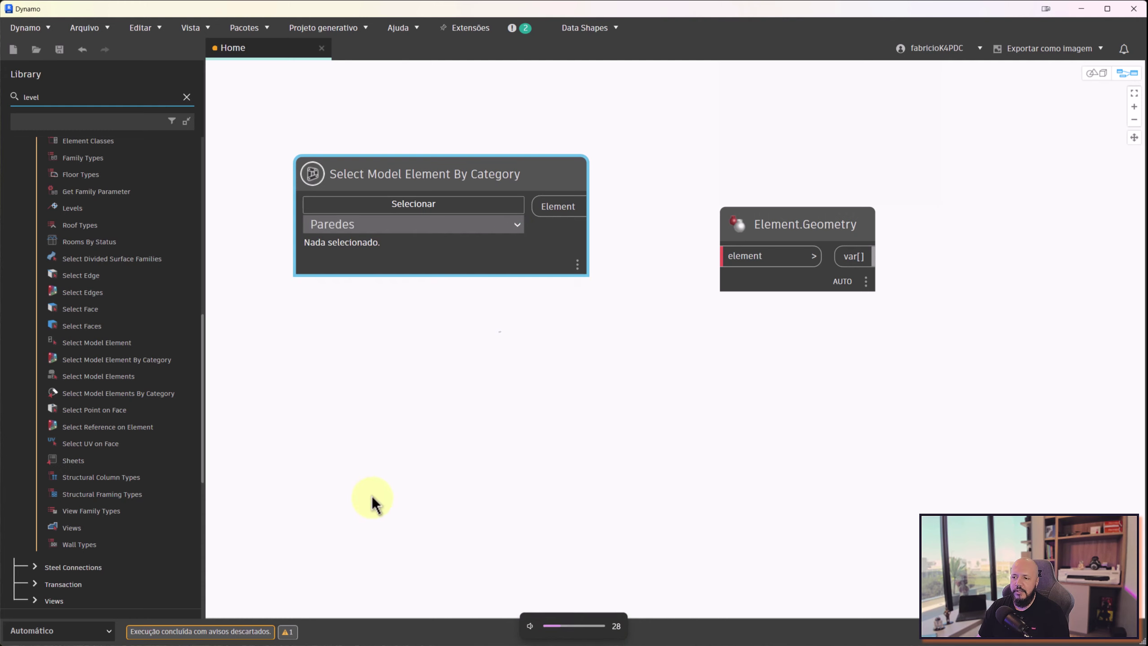
{"action": "left_click", "coordinate": [451, 204]}
{"action": "left_click", "coordinate": [1081, 9]}
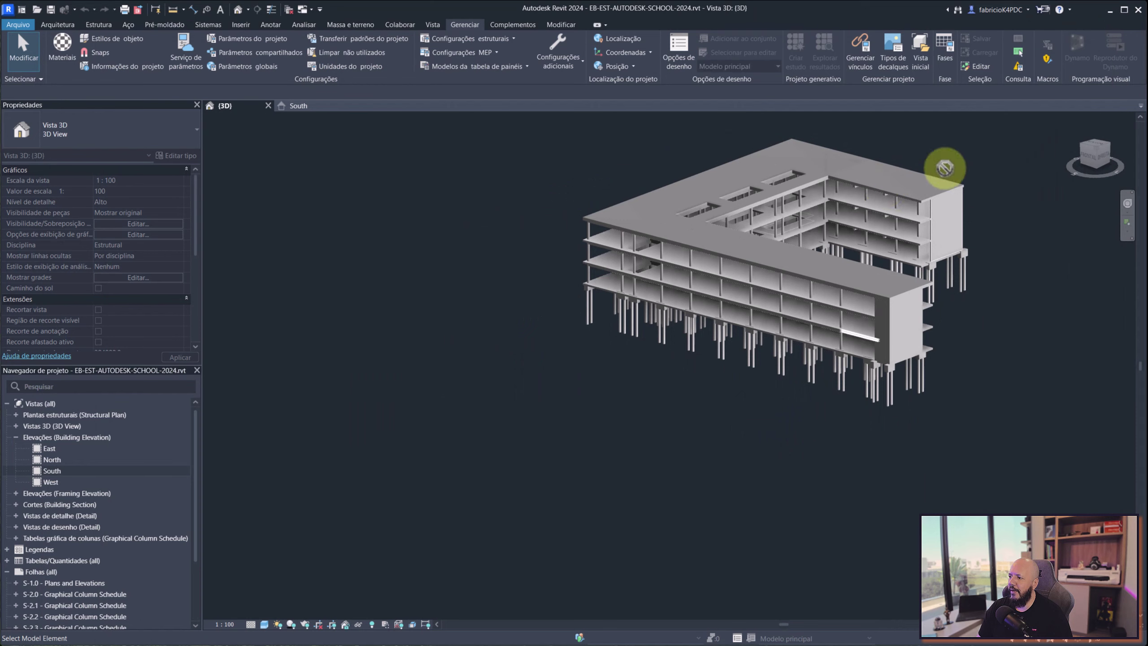
Pan the Revit model, then restart element picking on Dynamo's category node
{"action": "middle_click_drag", "start_coordinate": [1000, 162], "coordinate": [899, 251]}
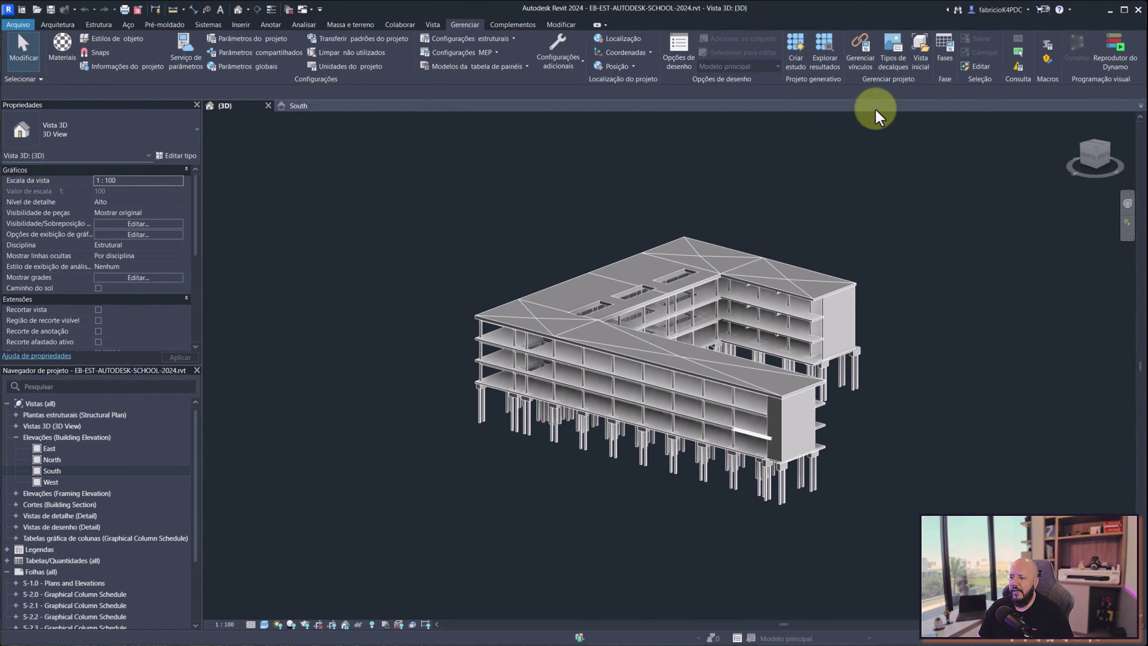
{"action": "key", "text": "super+Tab"}
{"action": "left_click", "coordinate": [533, 216]}
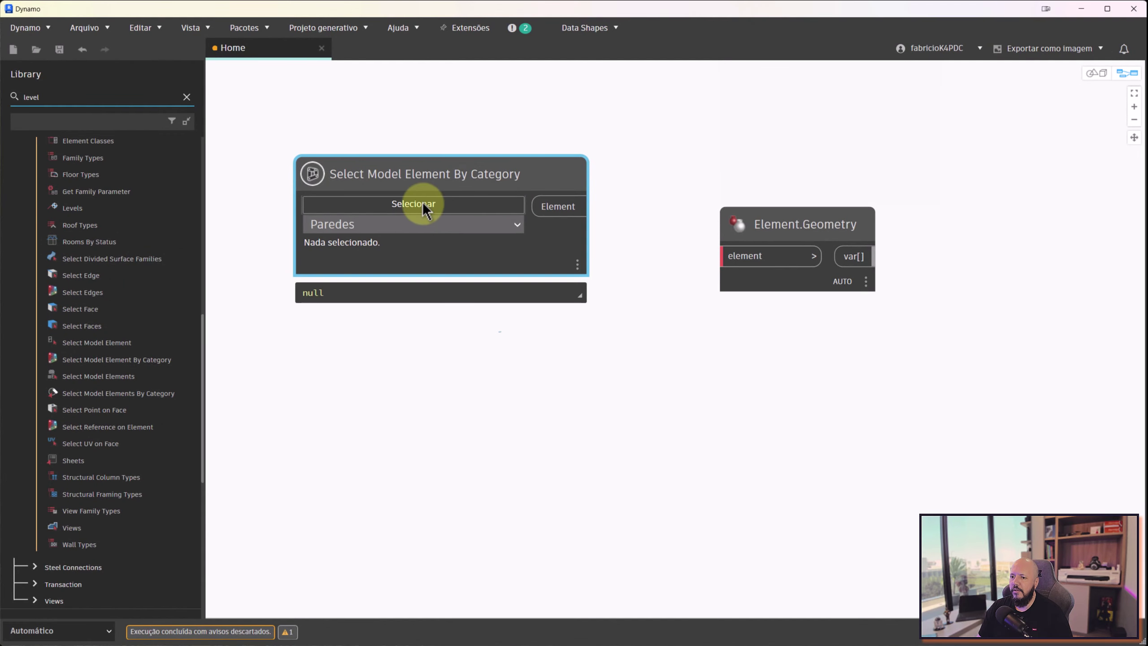
{"action": "left_click", "coordinate": [422, 202]}
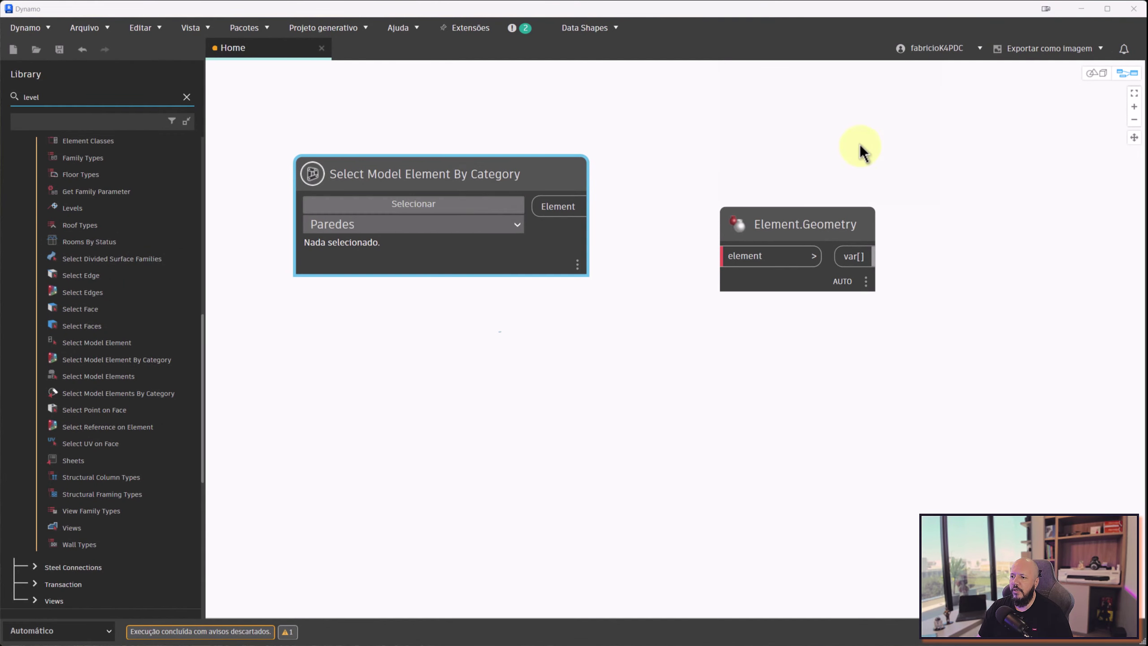
Pick an element on the Revit building and return to Dynamo, still showing nothing selected
{"action": "left_click", "coordinate": [1082, 10]}
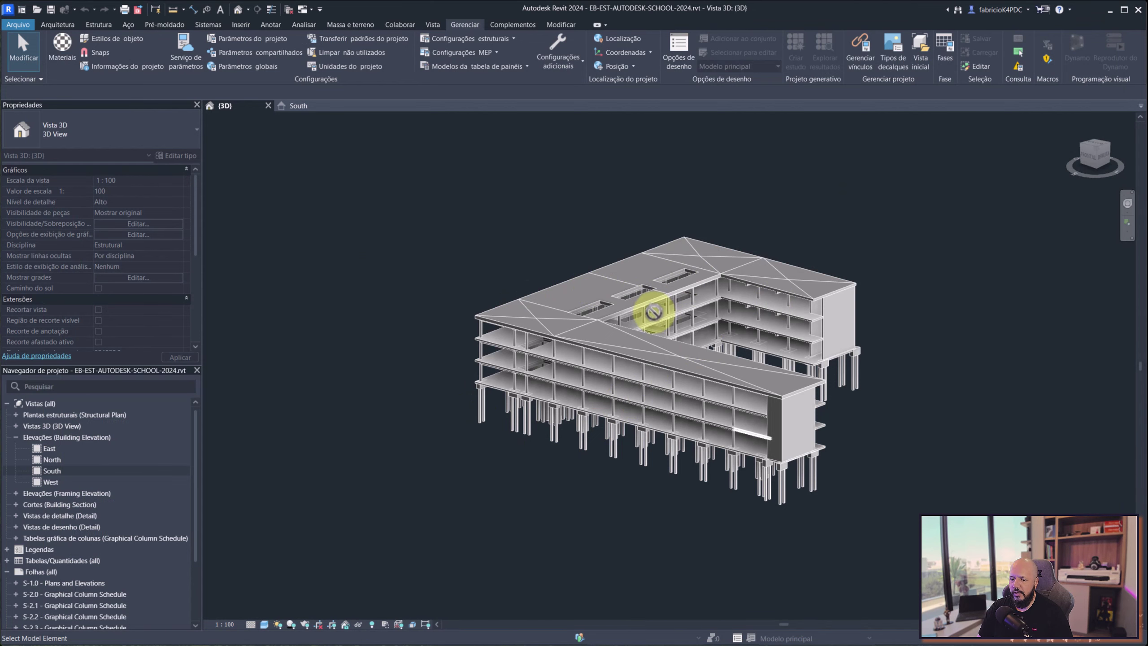
{"action": "left_click", "coordinate": [653, 312]}
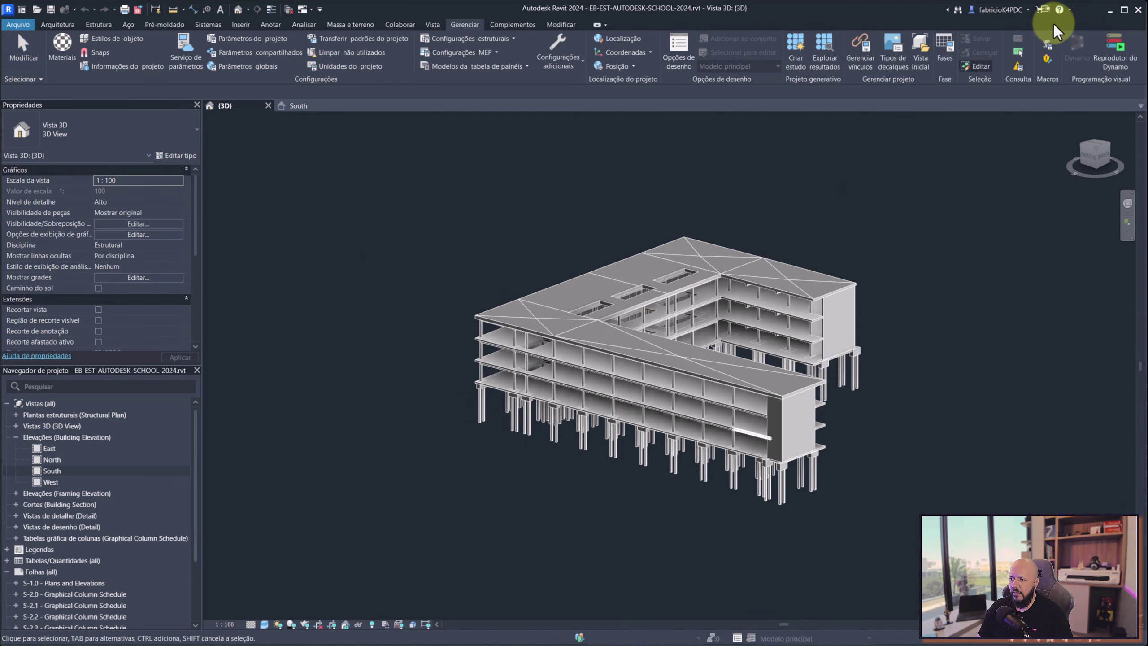
{"action": "left_click", "coordinate": [1109, 12]}
{"action": "key", "text": "super+Tab"}
{"action": "left_click", "coordinate": [486, 201]}
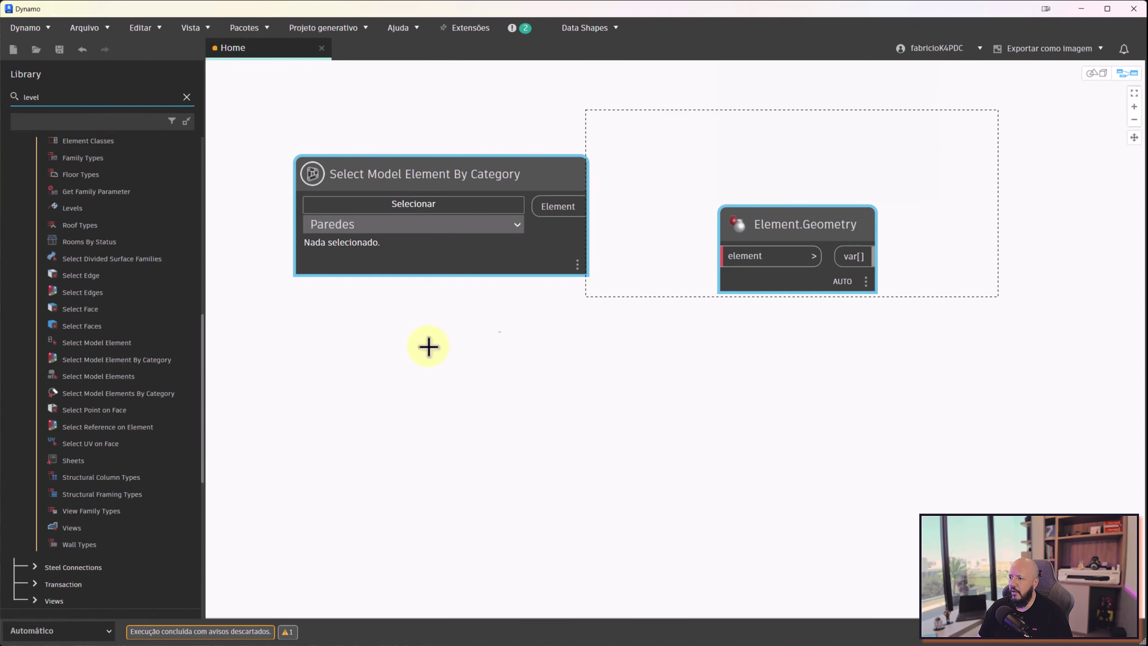
Delete the old nodes and add a Select Model Elements By Category node instead of the single-element one
{"action": "key", "text": "Delete"}
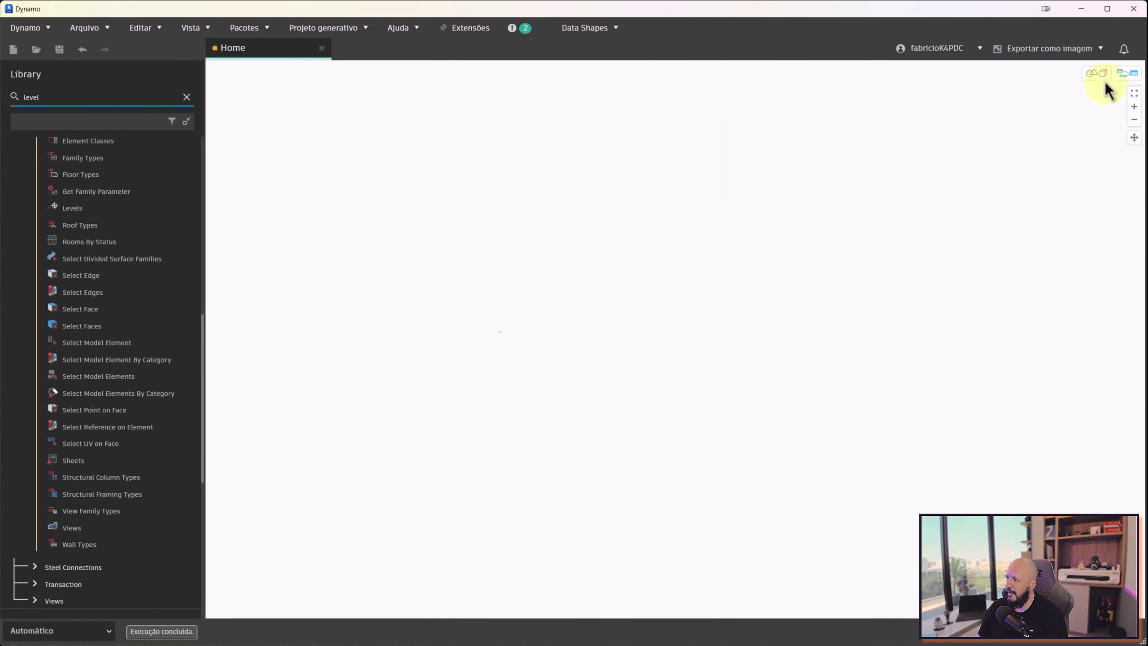
{"action": "scroll", "coordinate": [524, 398], "scroll_direction": "up", "scroll_amount": 3}
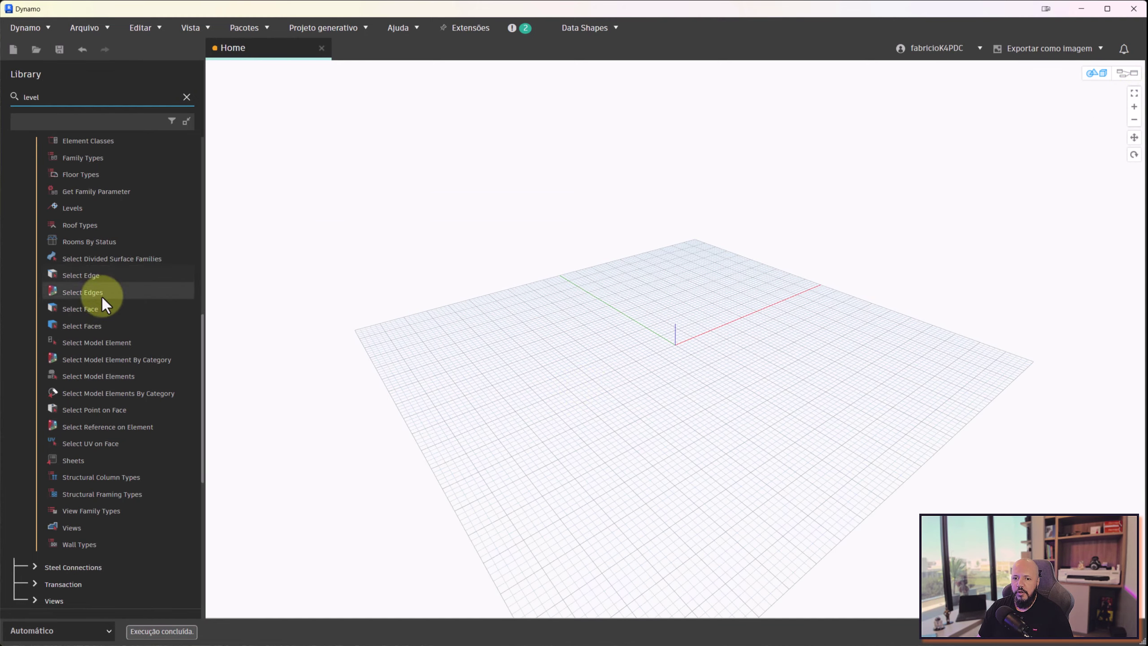
{"action": "scroll", "coordinate": [102, 298], "scroll_direction": "up", "scroll_amount": 2}
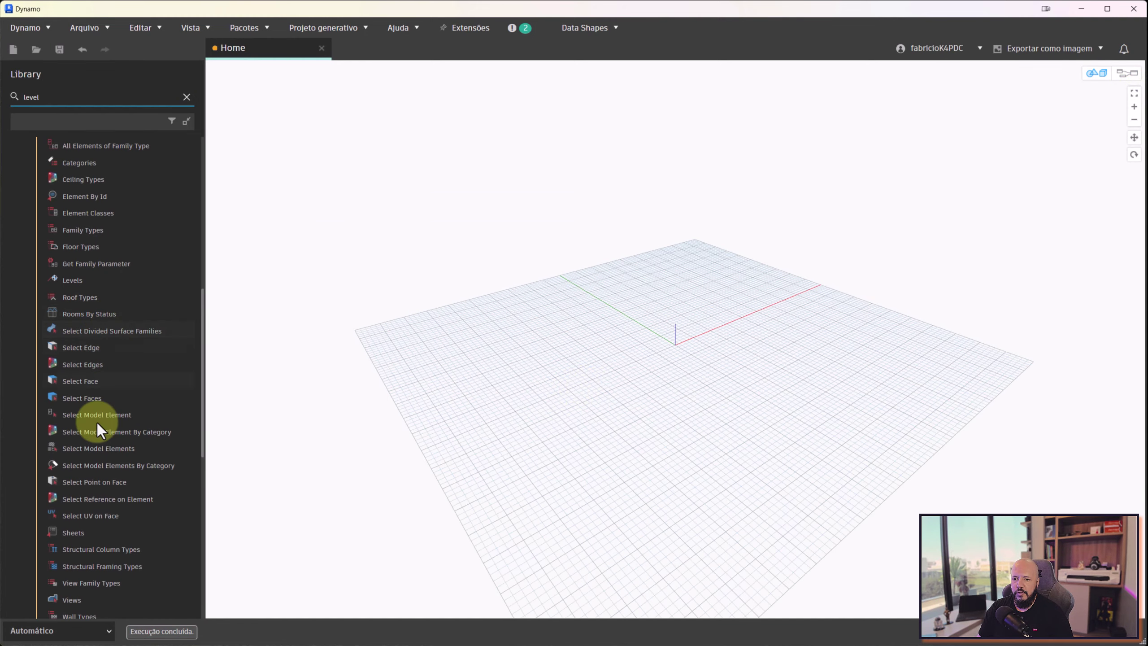
{"action": "left_click", "coordinate": [118, 432]}
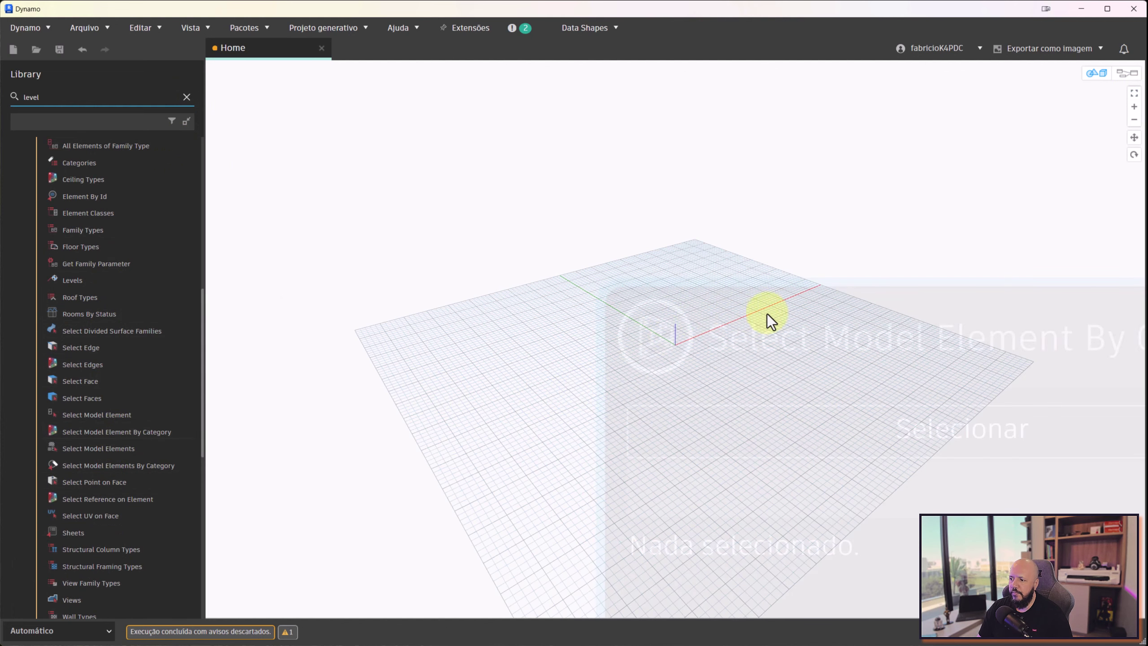
{"action": "key", "text": "ctrl+z"}
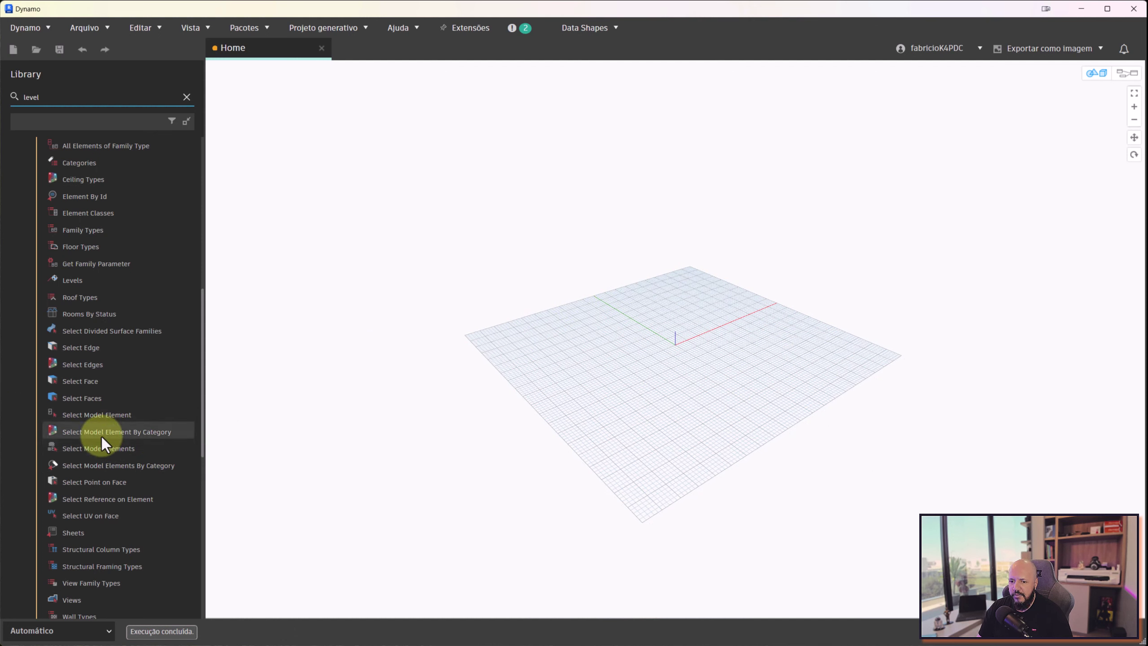
{"action": "left_click", "coordinate": [100, 467]}
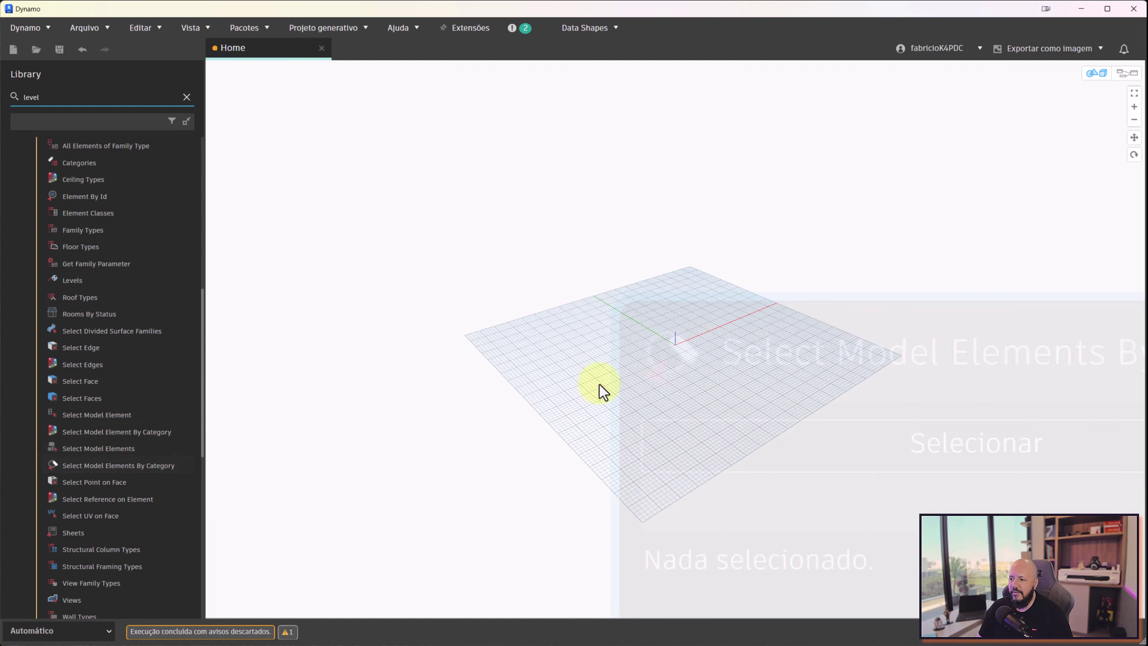
Set the new category node to Paredes and start selecting walls
{"action": "left_click", "coordinate": [1122, 77]}
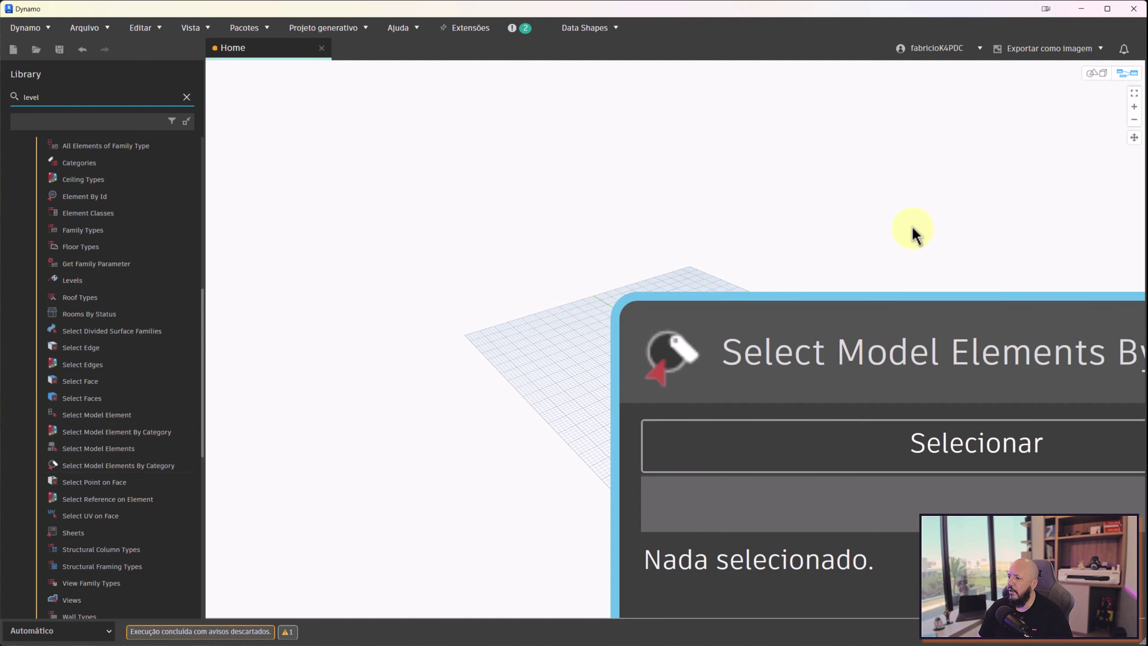
{"action": "scroll", "coordinate": [913, 226], "scroll_direction": "down", "scroll_amount": 2}
{"action": "middle_click_drag", "start_coordinate": [960, 255], "coordinate": [490, 124]}
{"action": "scroll", "coordinate": [489, 124], "scroll_direction": "down", "scroll_amount": 1}
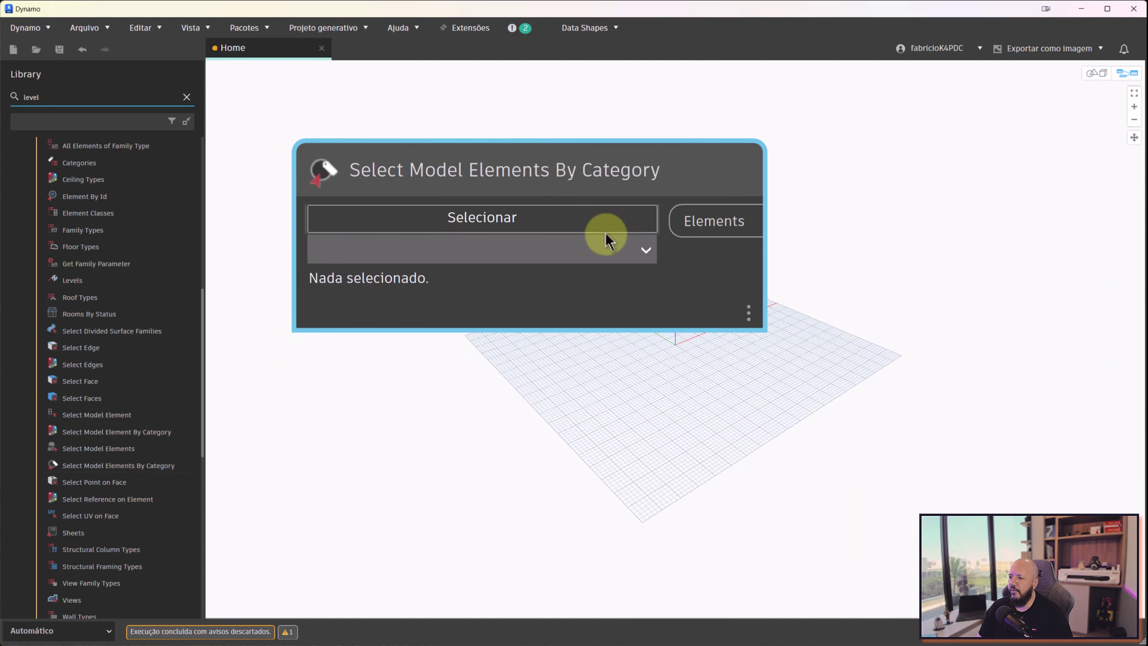
{"action": "left_click", "coordinate": [650, 252]}
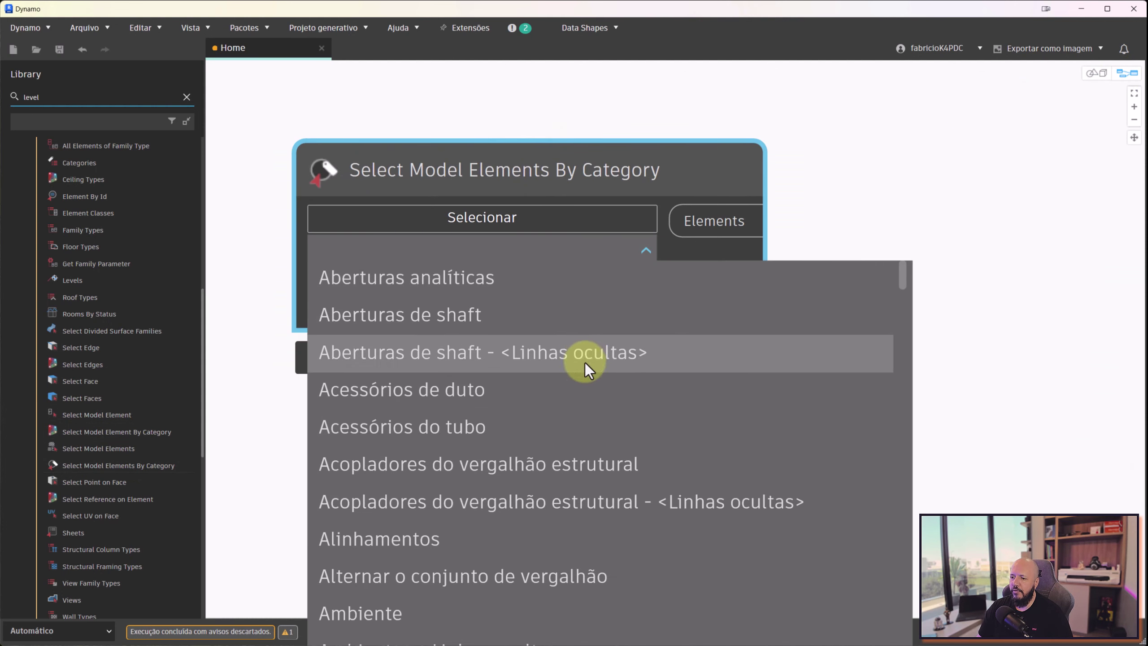
{"action": "type", "text": "paredes"}
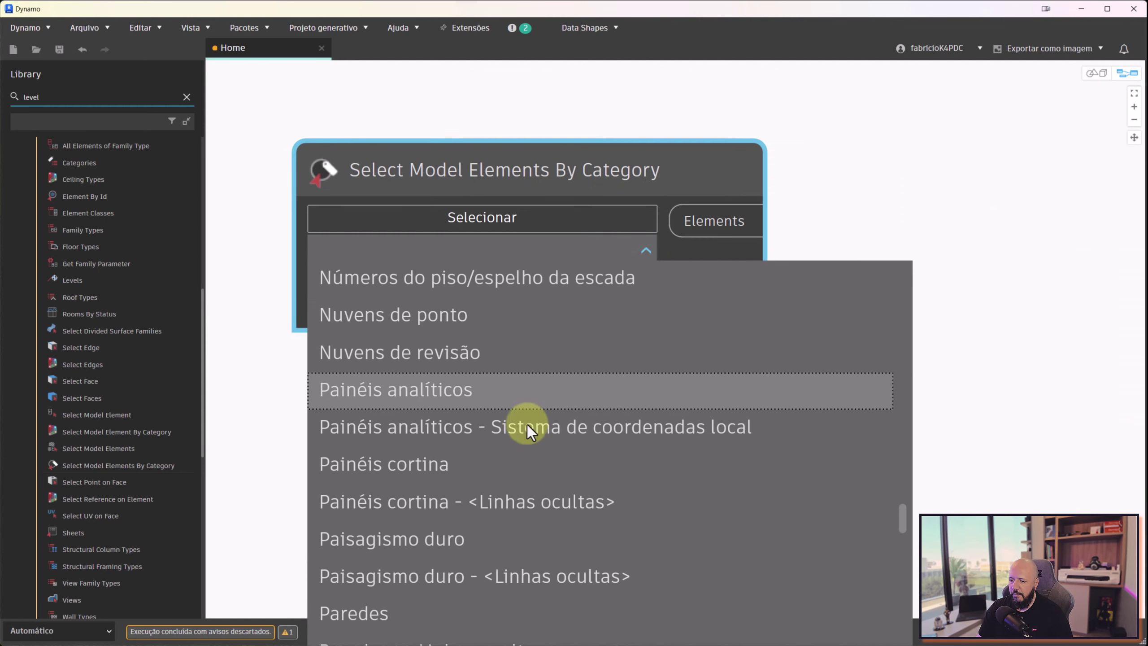
{"action": "scroll", "coordinate": [420, 588], "scroll_direction": "down", "scroll_amount": 1}
{"action": "left_click", "coordinate": [402, 513]}
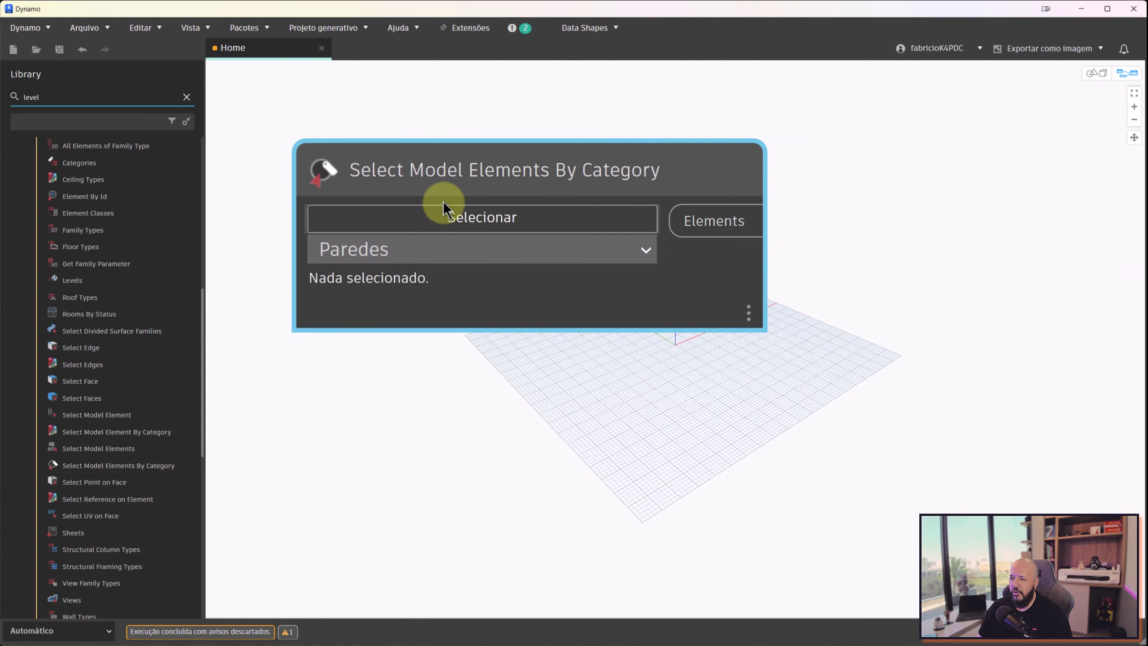
{"action": "mouse_move", "coordinate": [470, 171]}
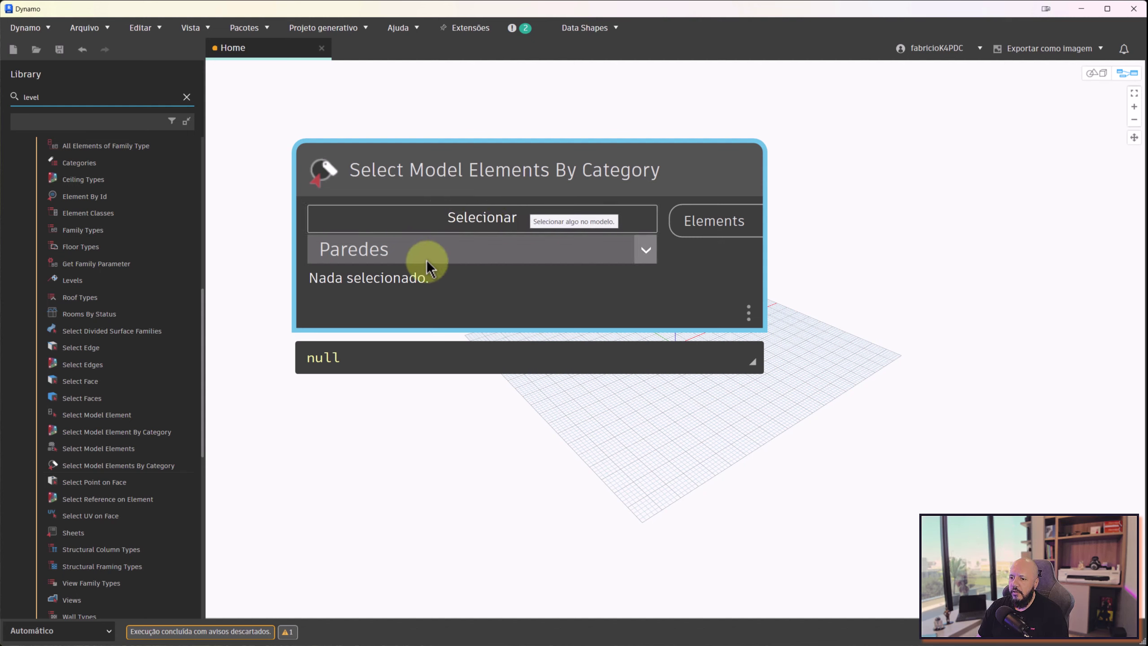
{"action": "left_click", "coordinate": [486, 226]}
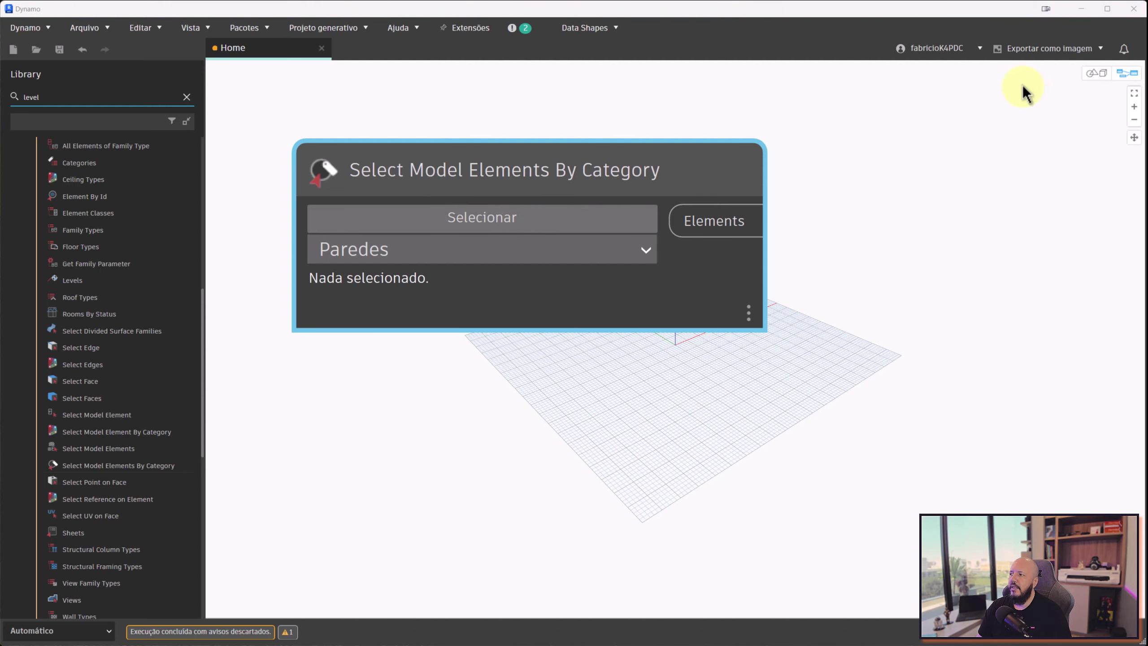
Crossing-select the walls across the building in Revit's view
{"action": "left_click", "coordinate": [1087, 10]}
{"action": "left_click_drag", "start_coordinate": [886, 217], "coordinate": [313, 533]}
{"action": "scroll", "coordinate": [814, 371], "scroll_direction": "up", "scroll_amount": 3}
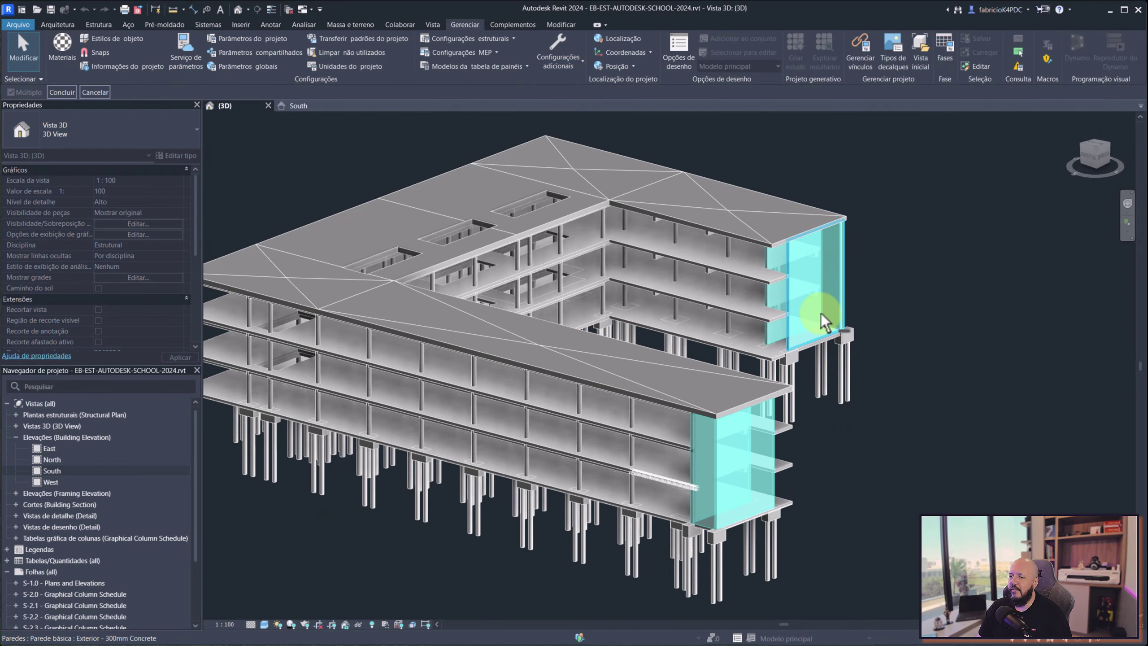
{"action": "scroll", "coordinate": [904, 209], "scroll_direction": "down", "scroll_amount": 4}
{"action": "left_click_drag", "start_coordinate": [954, 181], "coordinate": [314, 470]}
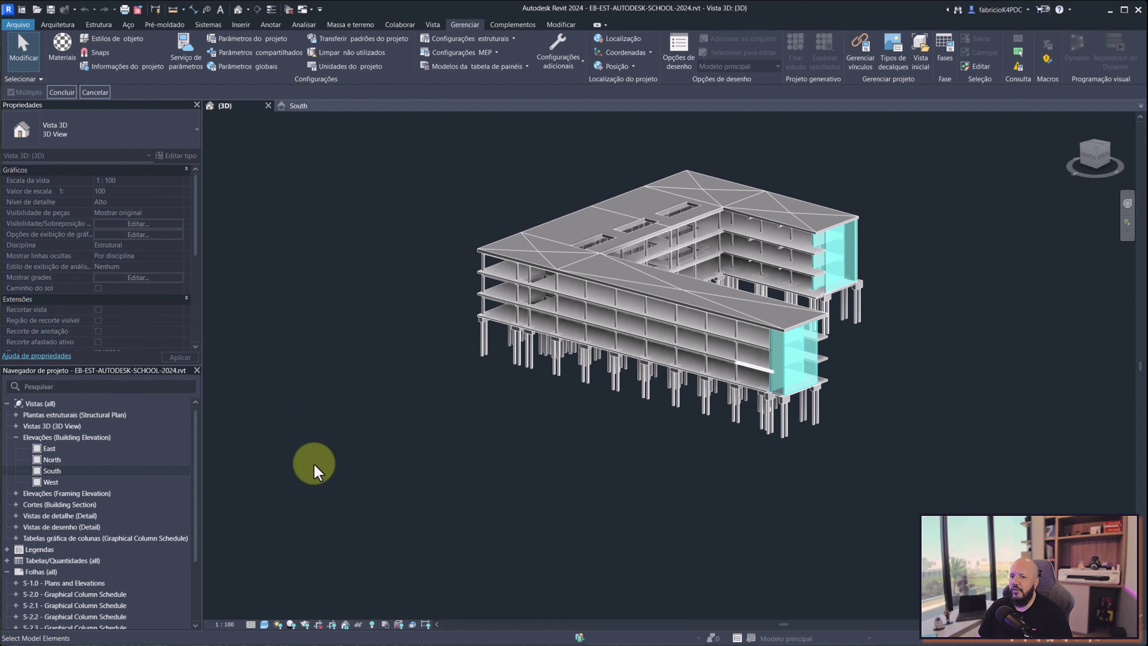
Confirm the wall selection and return to Dynamo holding six Paredes elements
{"action": "scroll", "coordinate": [826, 303], "scroll_direction": "up", "scroll_amount": 1}
{"action": "scroll", "coordinate": [769, 280], "scroll_direction": "up", "scroll_amount": 3}
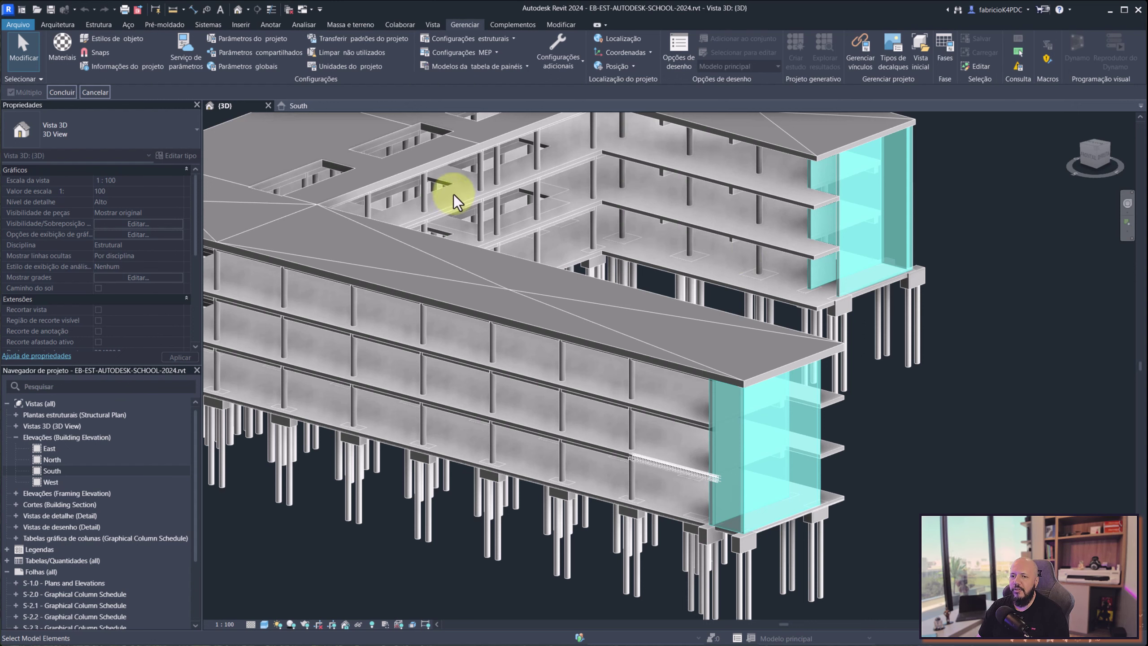
{"action": "left_click", "coordinate": [63, 92]}
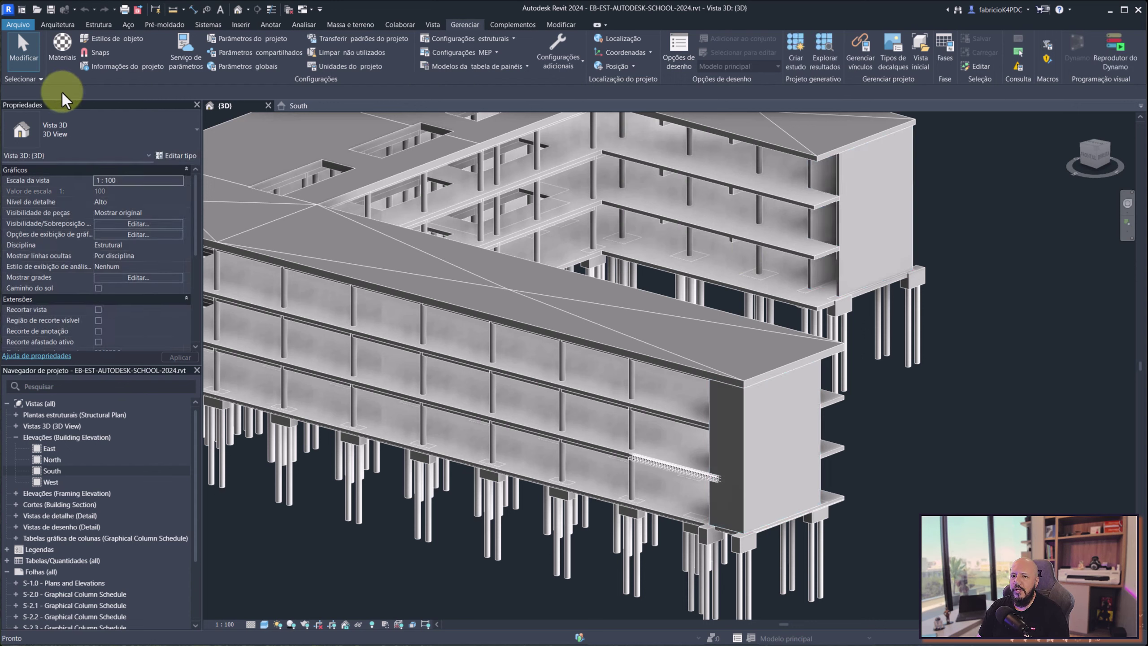
{"action": "key", "text": "super+Tab"}
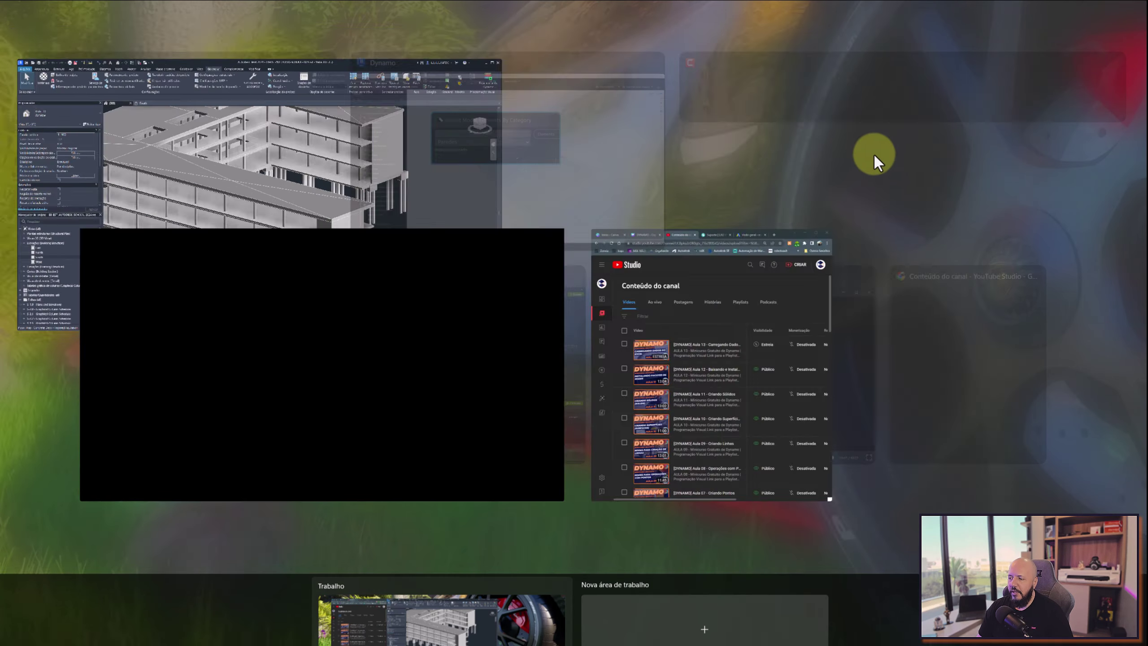
{"action": "left_click", "coordinate": [554, 152]}
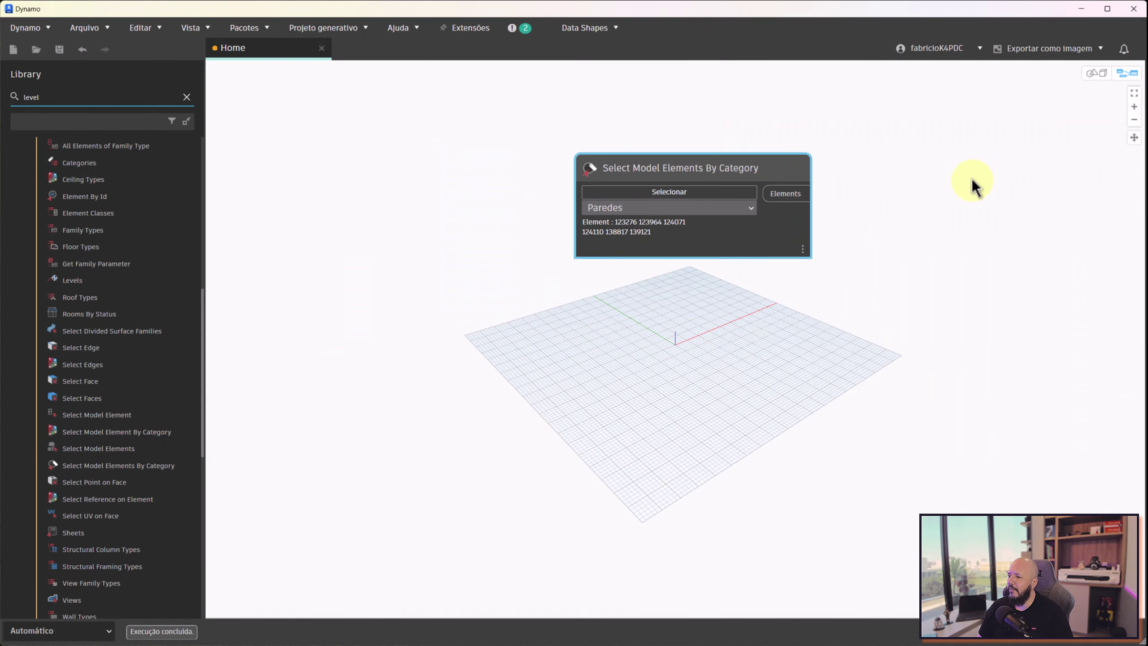
Add an Element.Geometry node and wire the six picked Paredes walls into its element input
{"action": "middle_click_drag", "start_coordinate": [972, 179], "coordinate": [830, 217]}
{"action": "scroll", "coordinate": [482, 291], "scroll_direction": "up", "scroll_amount": 3}
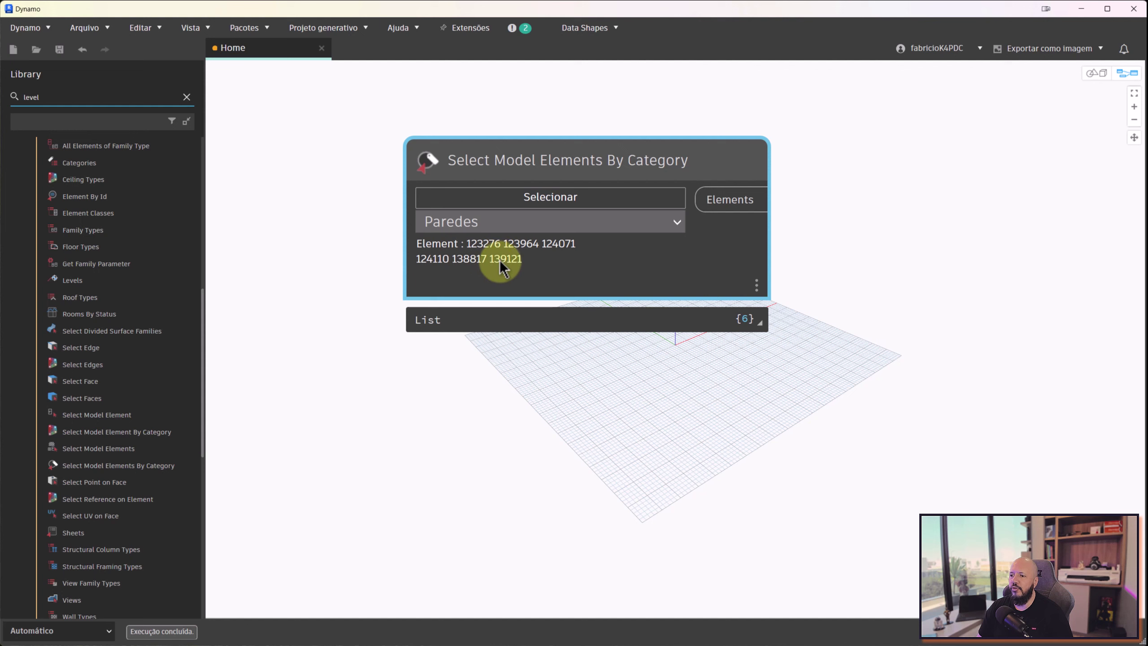
{"action": "middle_click_drag", "start_coordinate": [967, 193], "coordinate": [830, 213]}
{"action": "right_click", "coordinate": [863, 192]}
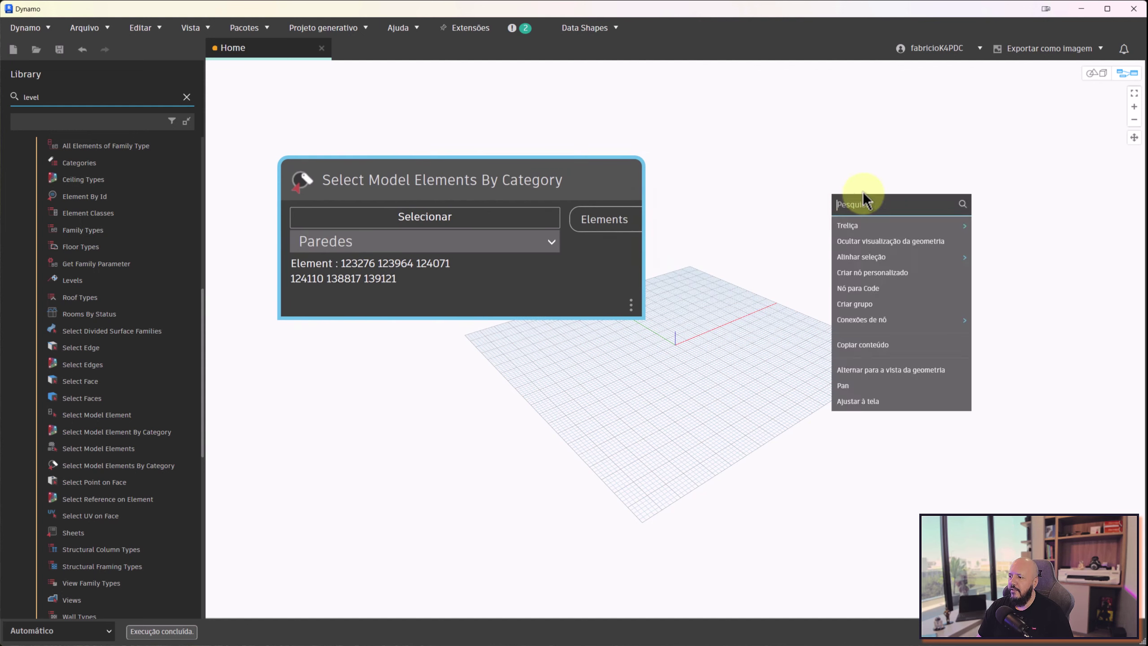
{"action": "type", "text": "element.geo"}
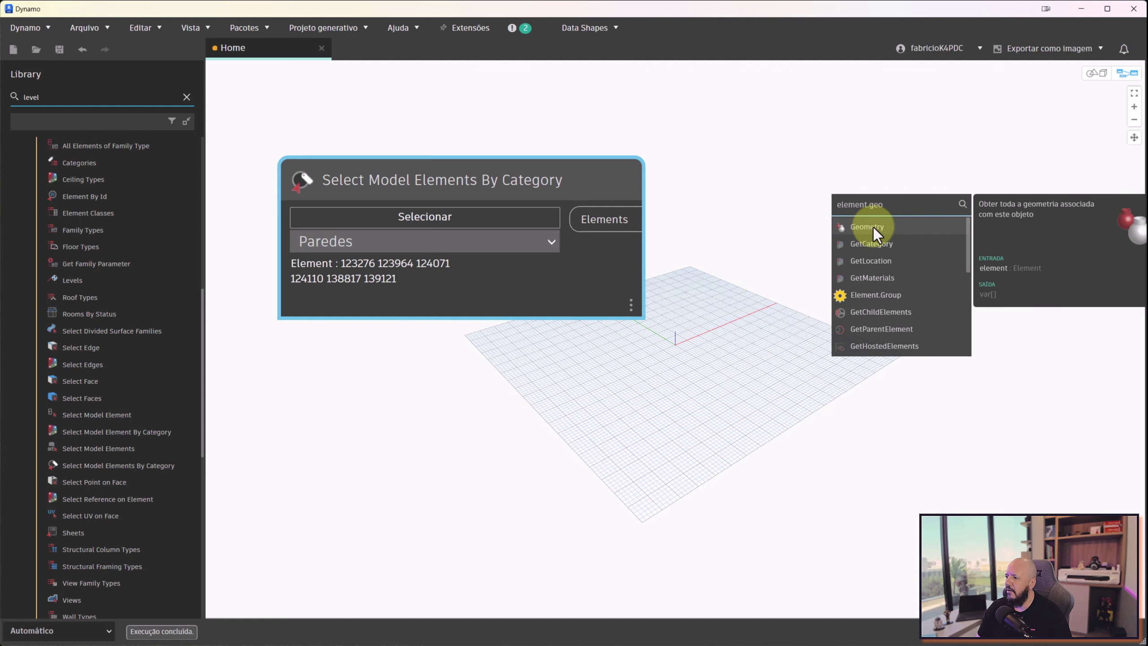
{"action": "left_click", "coordinate": [874, 227]}
{"action": "left_click_drag", "start_coordinate": [637, 219], "coordinate": [820, 211]}
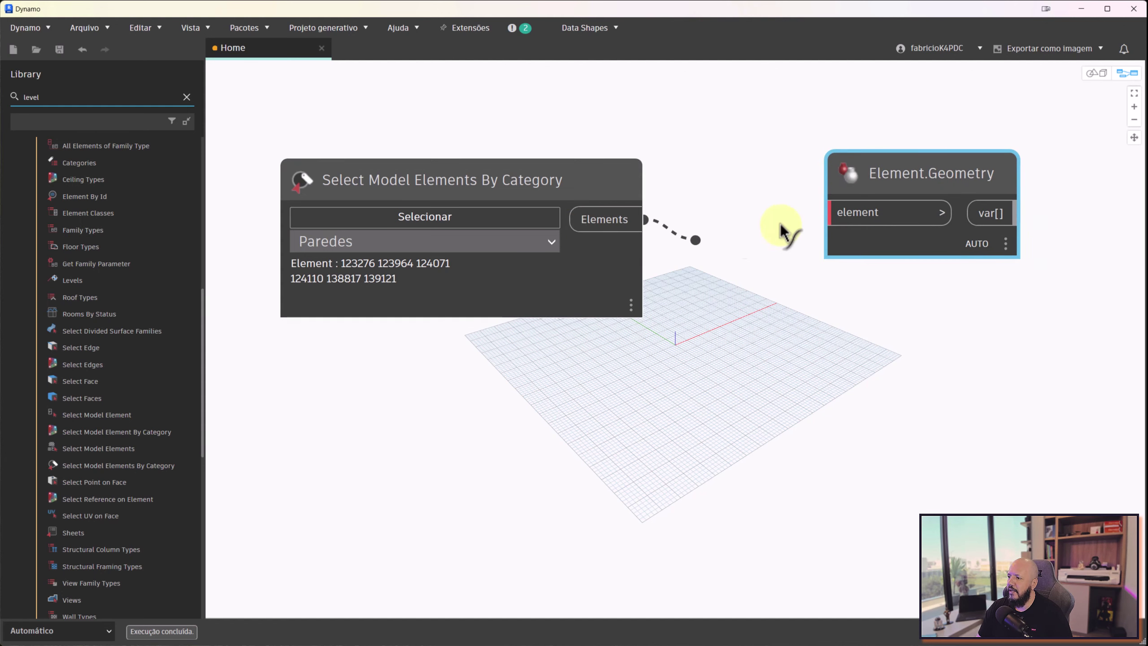
{"action": "left_click", "coordinate": [762, 257]}
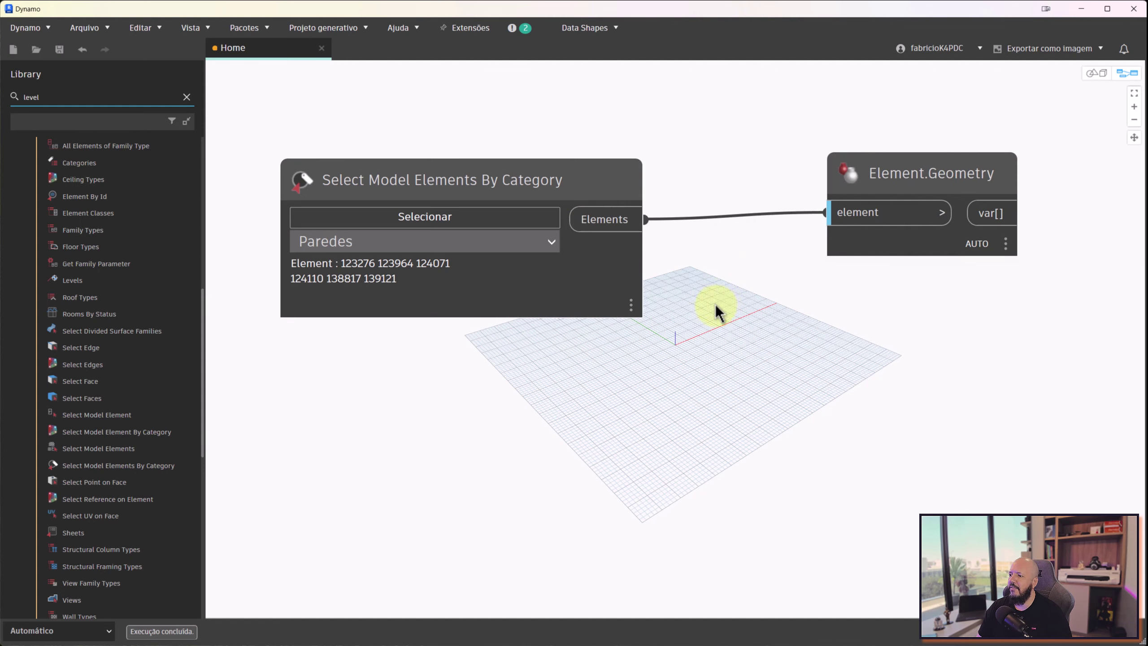
{"action": "scroll", "coordinate": [675, 348], "scroll_direction": "up", "scroll_amount": 2}
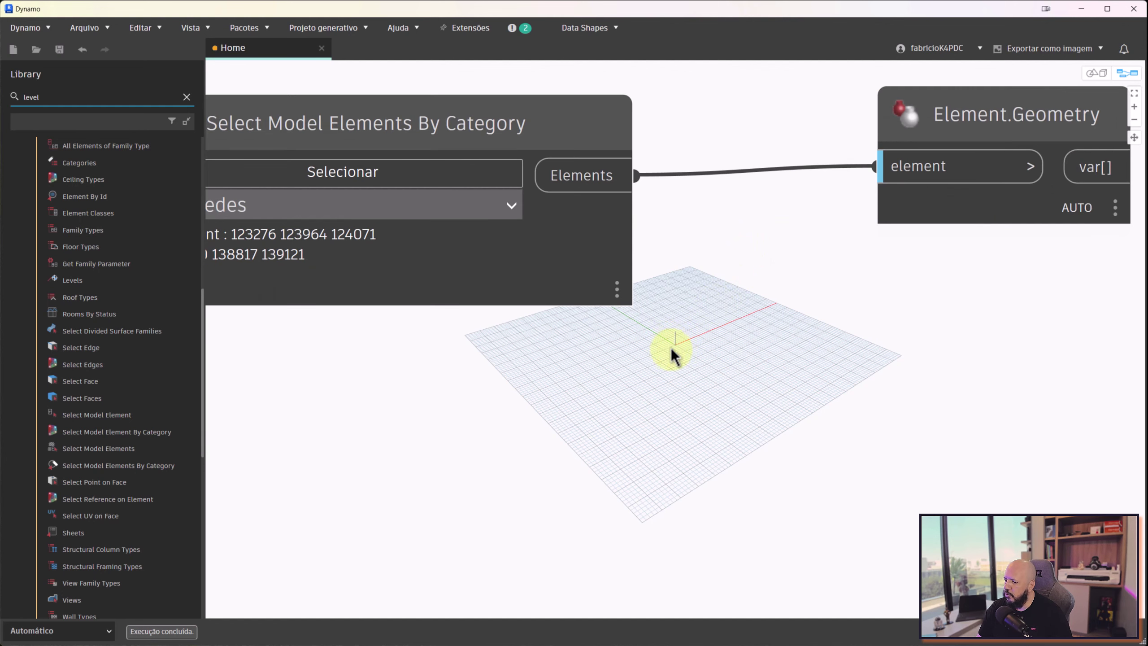
{"action": "scroll", "coordinate": [668, 338], "scroll_direction": "down", "scroll_amount": 3}
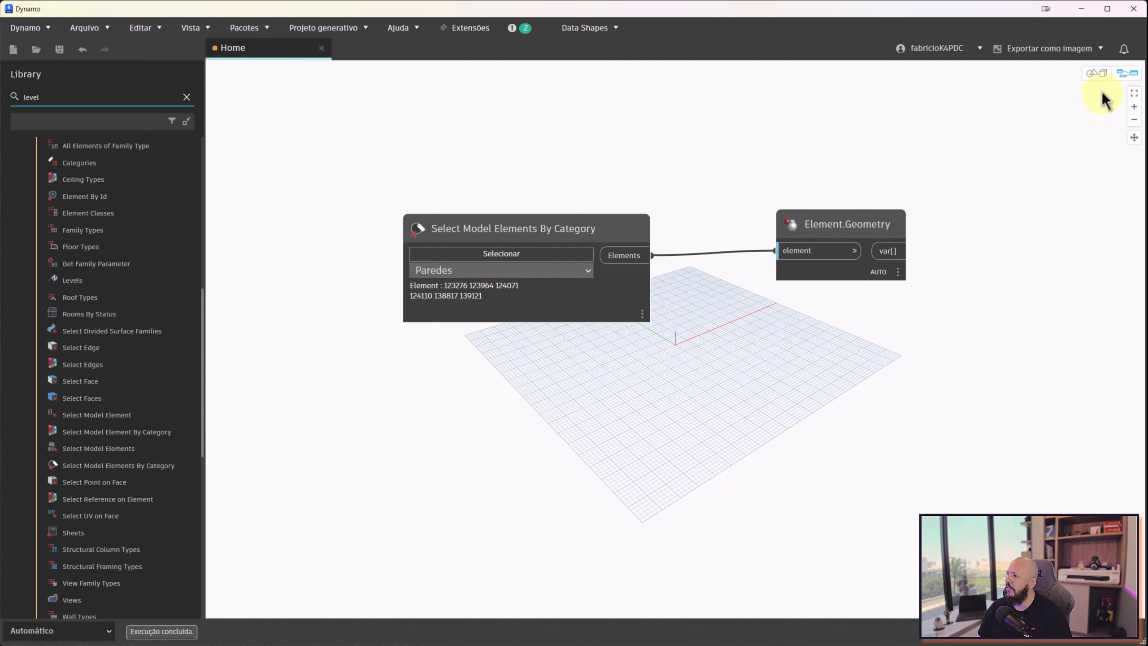
Inspect the two wall solids zoomed to fit in the 3D preview, then return to the graph
{"action": "left_click", "coordinate": [1097, 74]}
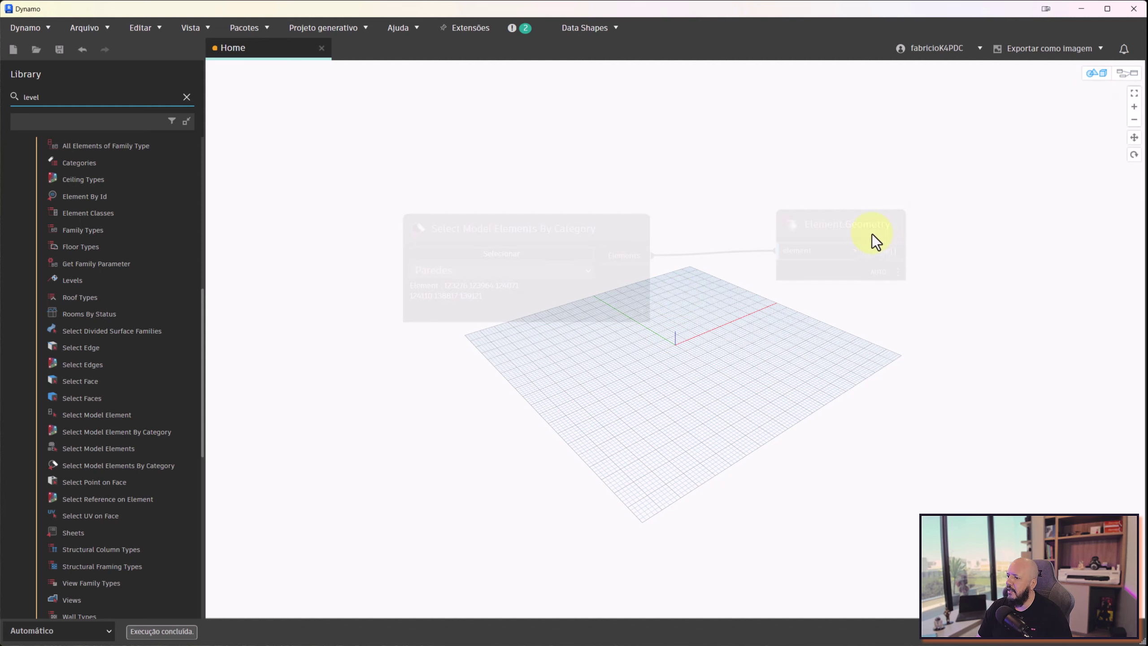
{"action": "left_click", "coordinate": [1134, 94]}
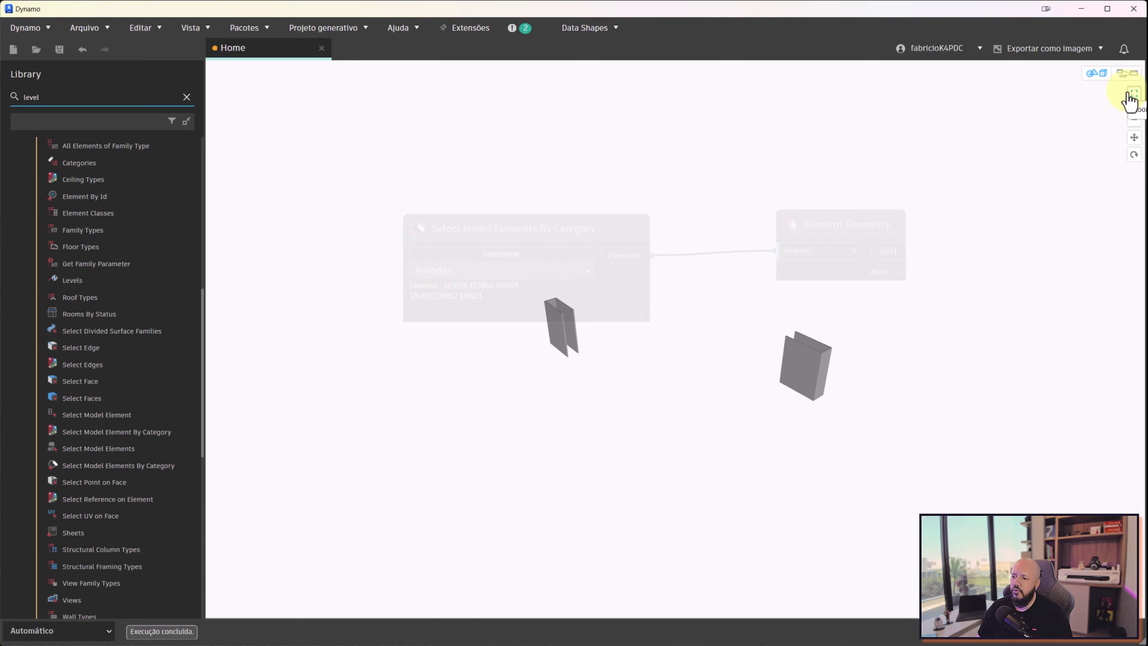
{"action": "left_click", "coordinate": [1124, 77]}
{"action": "scroll", "coordinate": [608, 349], "scroll_direction": "up", "scroll_amount": 2}
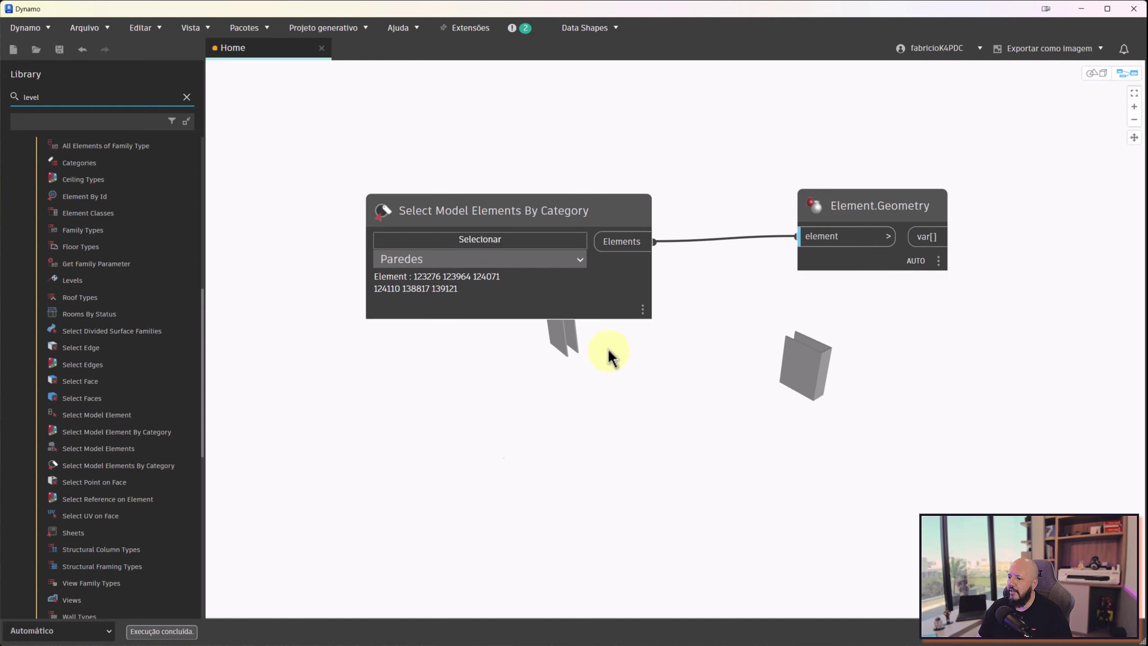
{"action": "scroll", "coordinate": [623, 339], "scroll_direction": "up", "scroll_amount": 2}
{"action": "scroll", "coordinate": [628, 350], "scroll_direction": "up", "scroll_amount": 1}
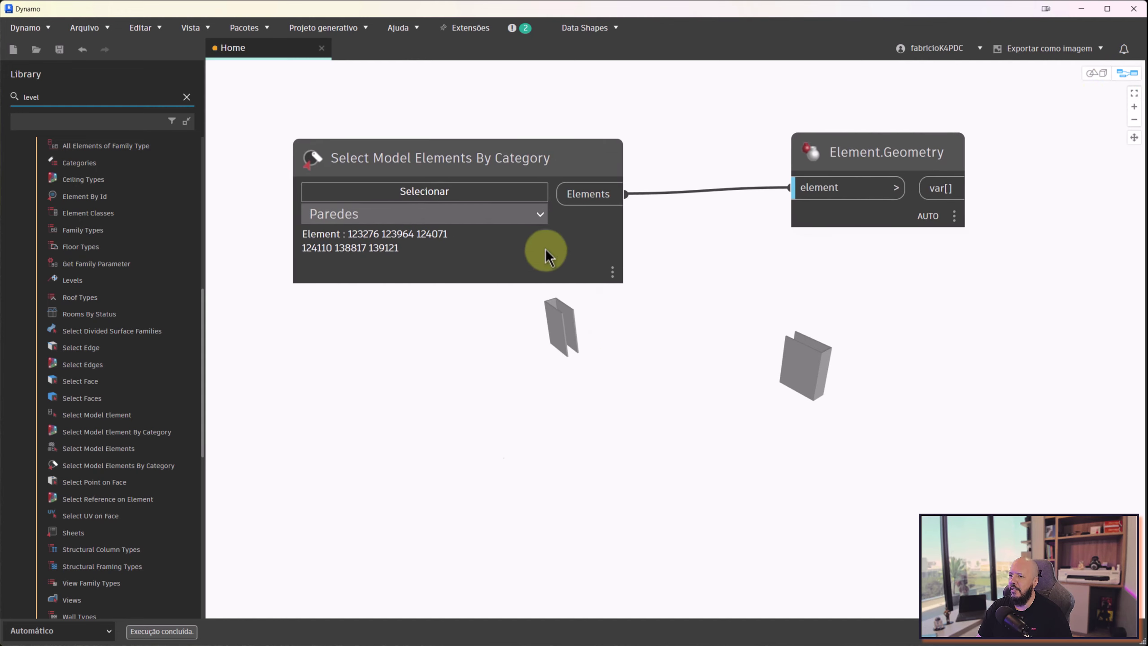
Change the category node from Paredes to Quadro estrutural and start picking framing
{"action": "left_click", "coordinate": [484, 194]}
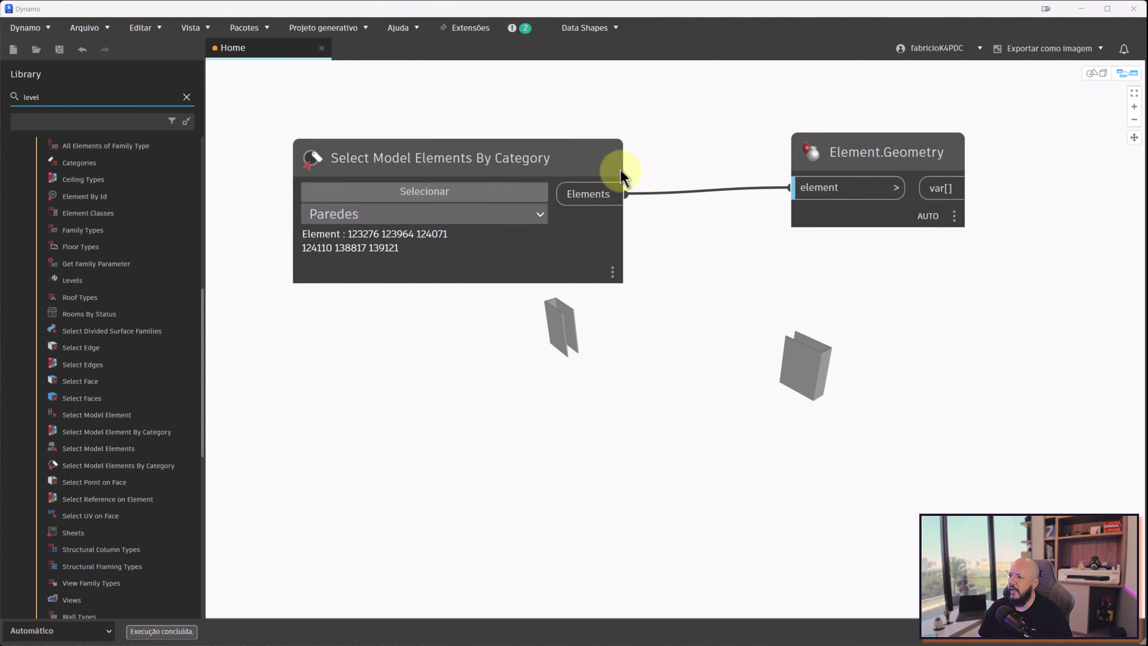
{"action": "left_click", "coordinate": [540, 213]}
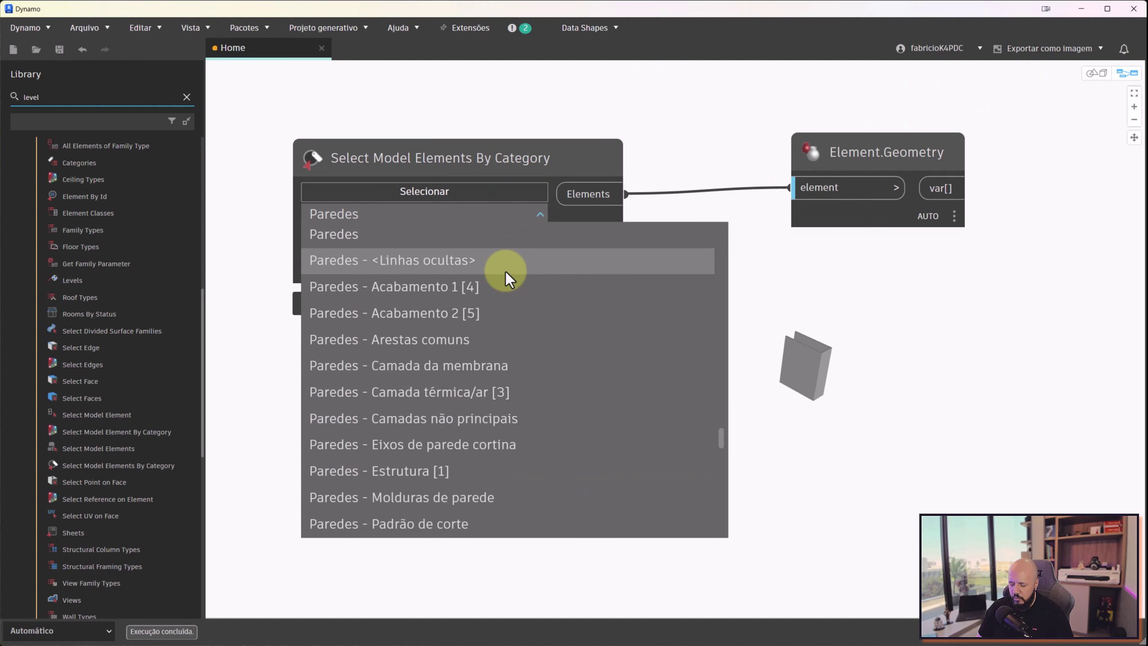
{"action": "key", "text": "End"}
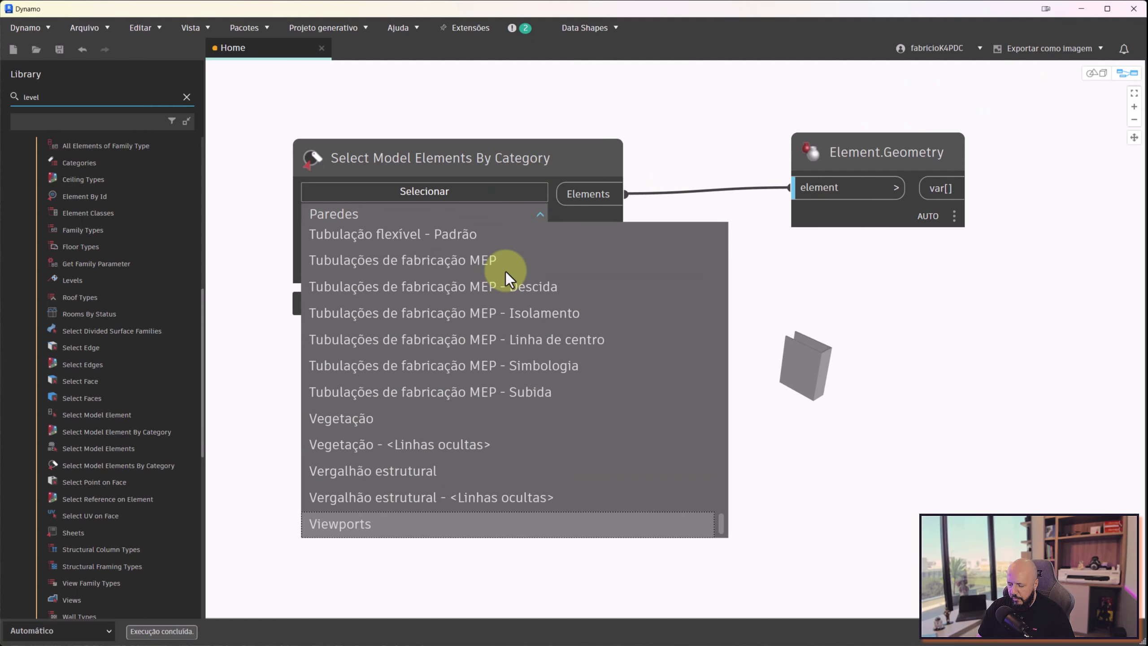
{"action": "key", "text": "Home"}
{"action": "key", "text": "p"}
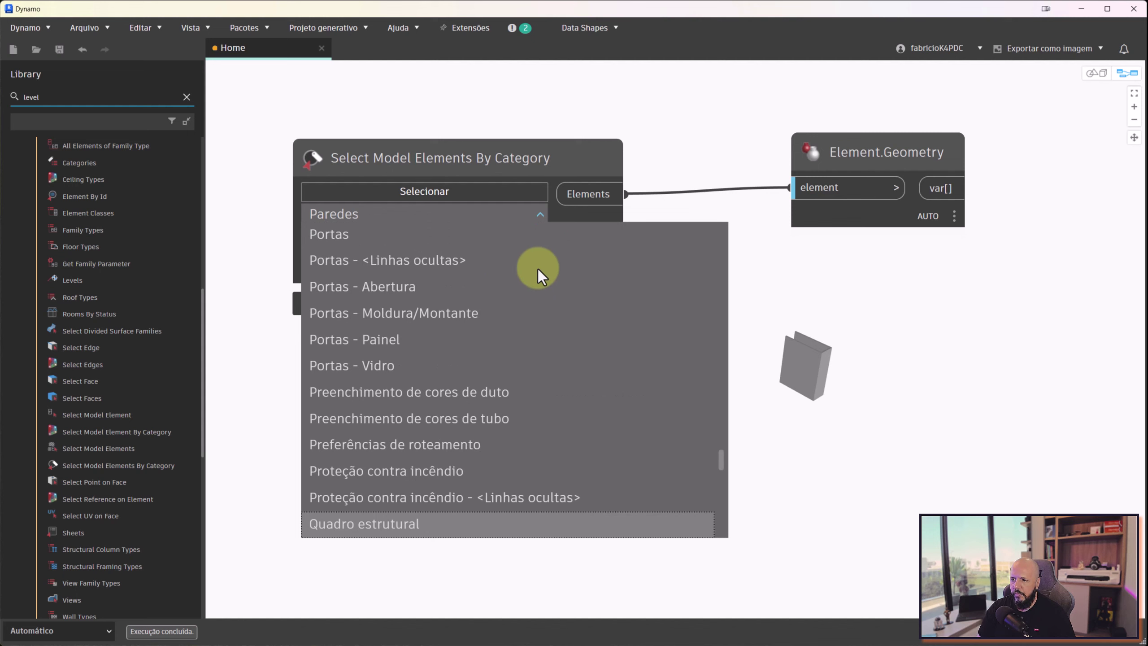
{"action": "scroll", "coordinate": [440, 280], "scroll_direction": "down", "scroll_amount": 3}
{"action": "scroll", "coordinate": [427, 360], "scroll_direction": "down", "scroll_amount": 1}
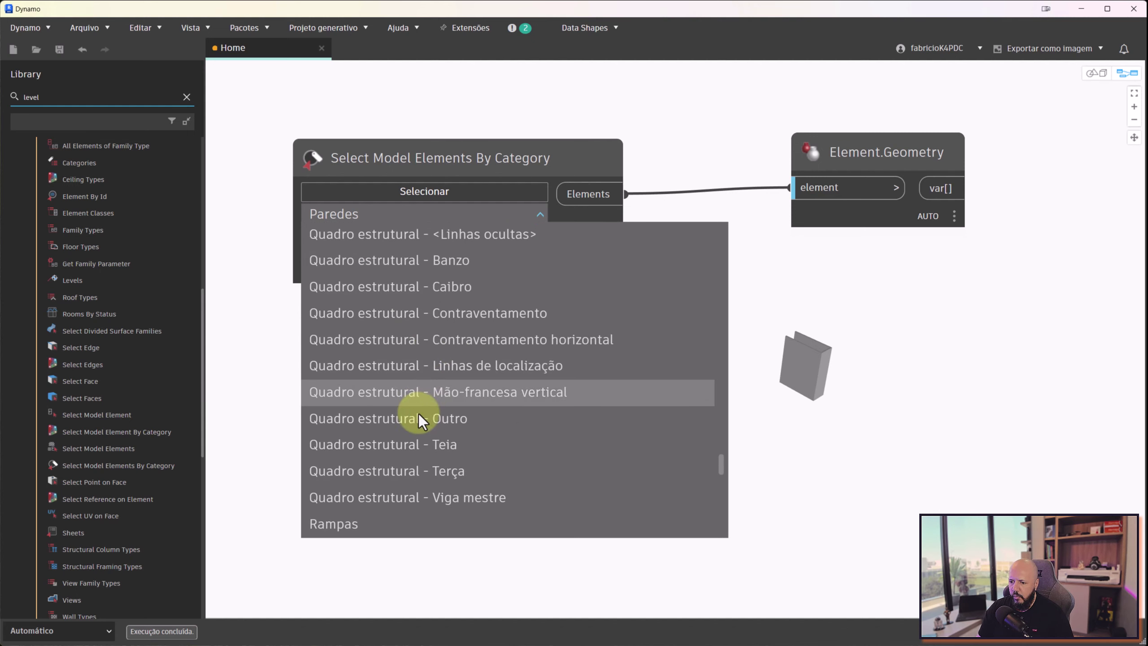
{"action": "scroll", "coordinate": [409, 426], "scroll_direction": "up", "scroll_amount": 1}
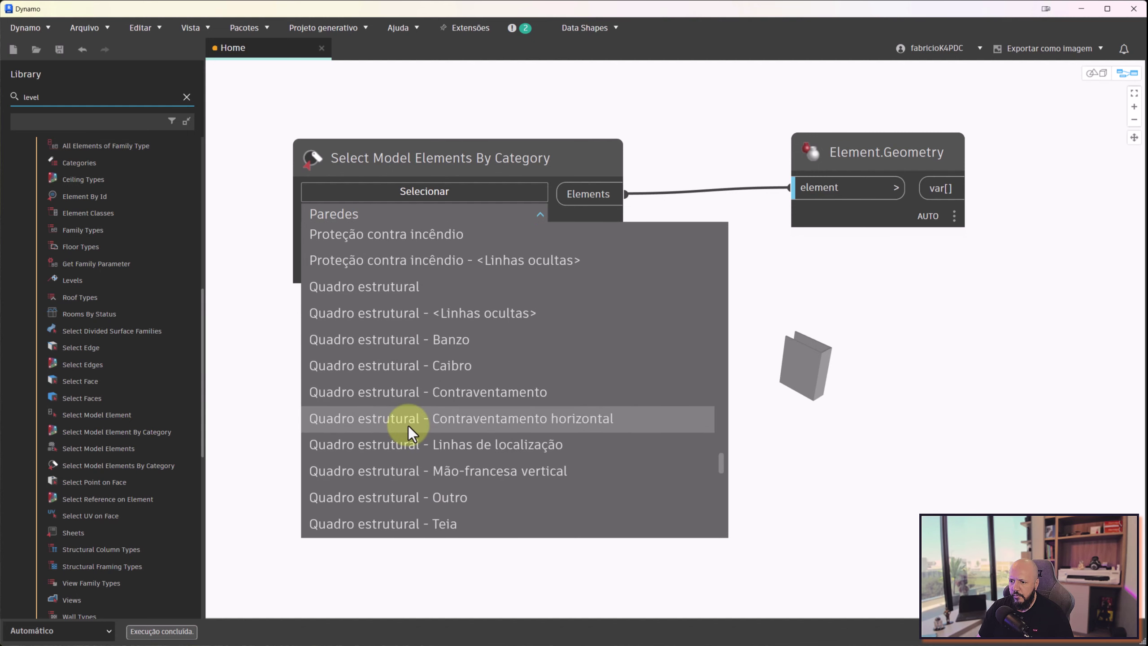
{"action": "scroll", "coordinate": [409, 389], "scroll_direction": "up", "scroll_amount": 1}
{"action": "left_click", "coordinate": [405, 368]}
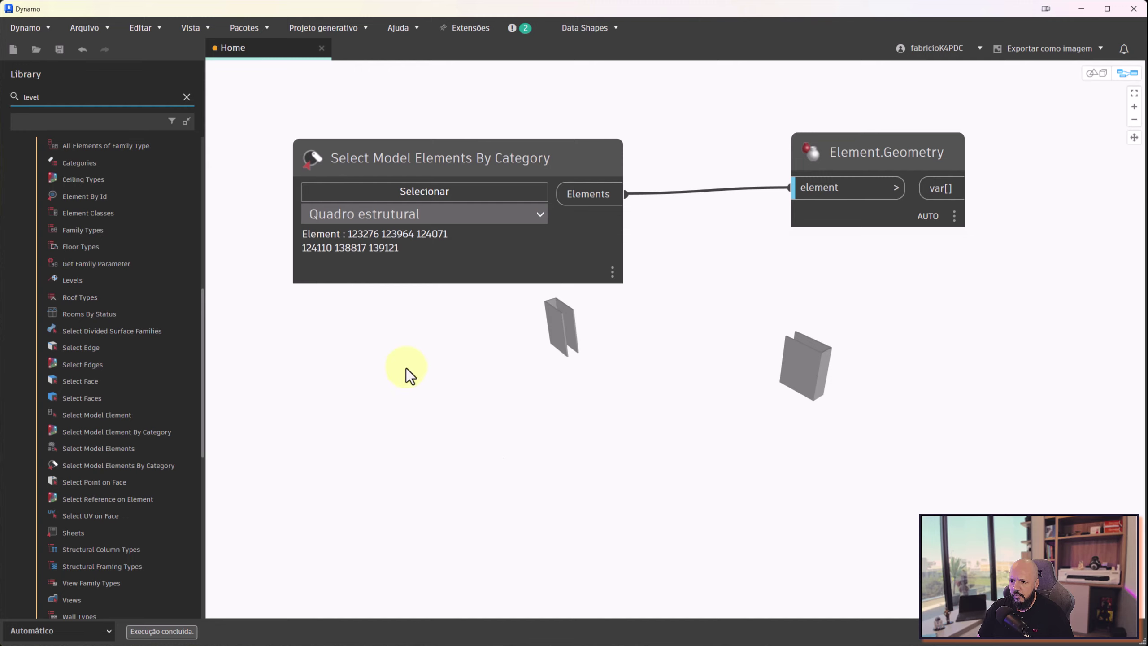
{"action": "left_click", "coordinate": [450, 195]}
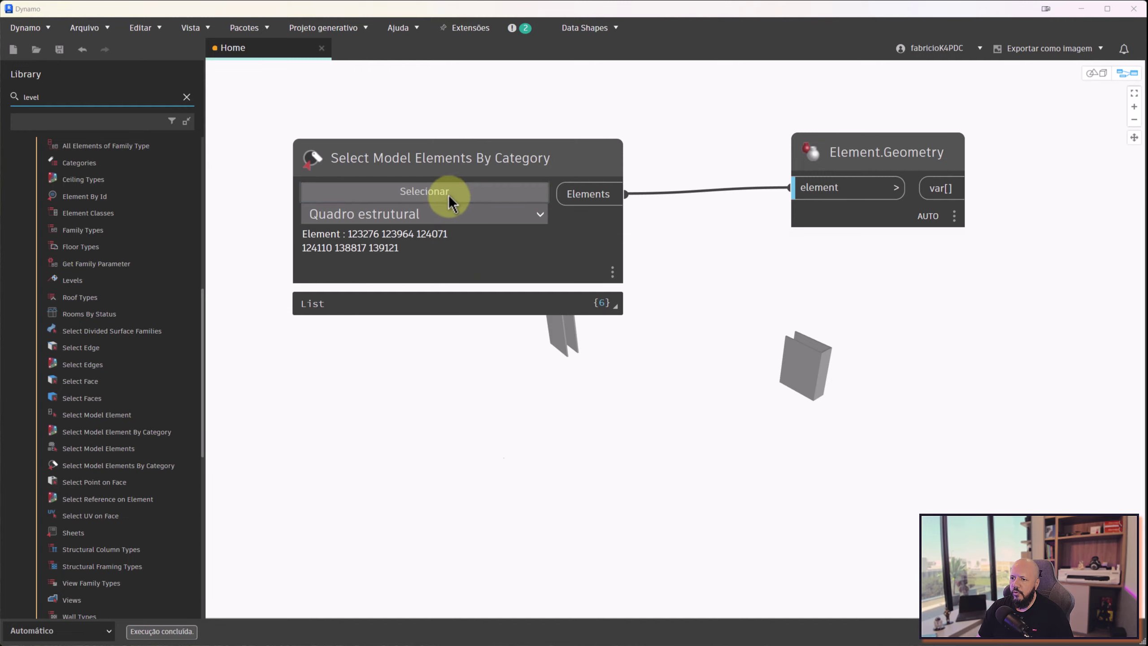
Box-select the beams across the whole Revit building and finish the selection
{"action": "left_click", "coordinate": [1084, 14]}
{"action": "left_click_drag", "start_coordinate": [941, 145], "coordinate": [747, 257]}
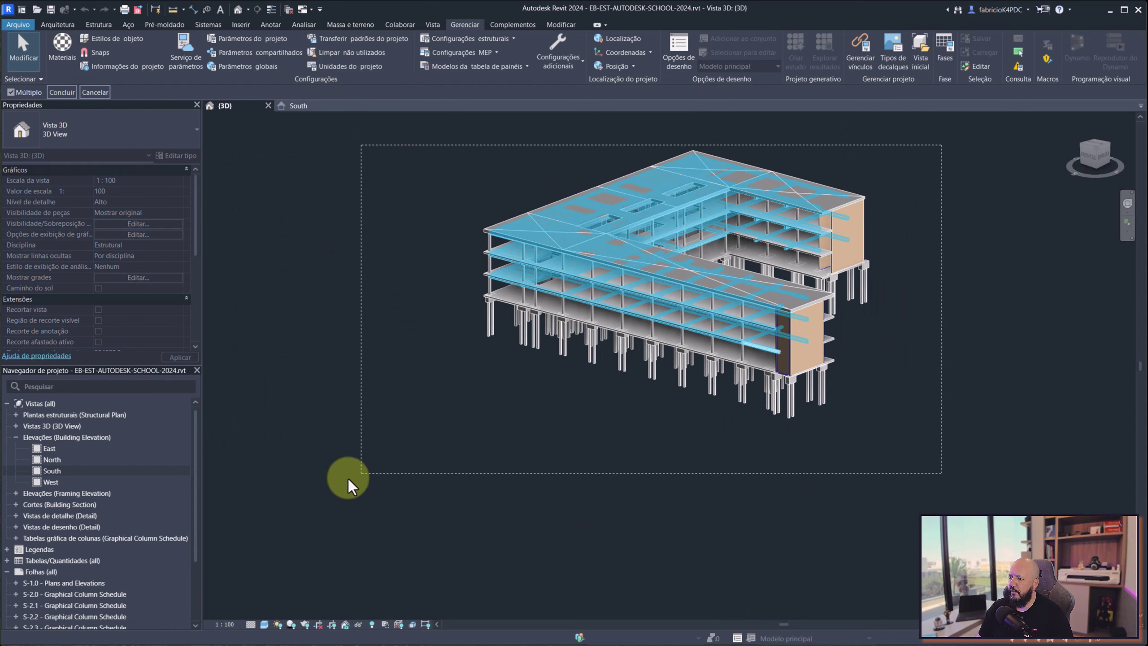
{"action": "left_click_drag", "start_coordinate": [660, 314], "coordinate": [349, 480]}
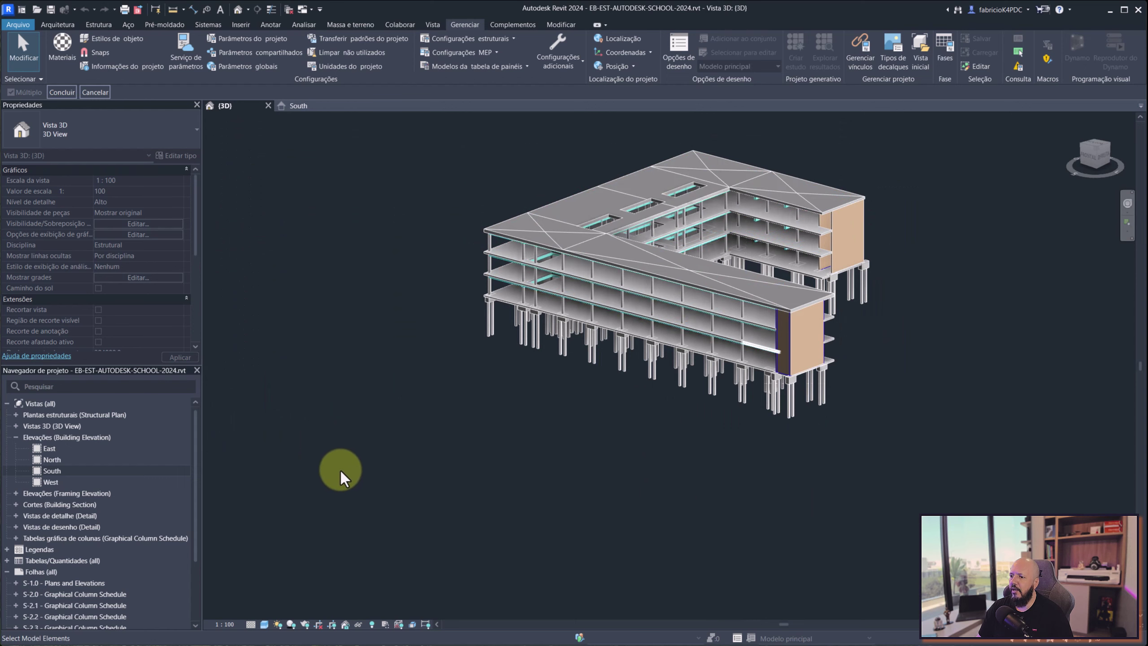
{"action": "left_click", "coordinate": [62, 92]}
Return to Dynamo, where about 20 framing elements fill the geometry preview
{"action": "key", "text": "super+Tab"}
{"action": "left_click", "coordinate": [565, 183]}
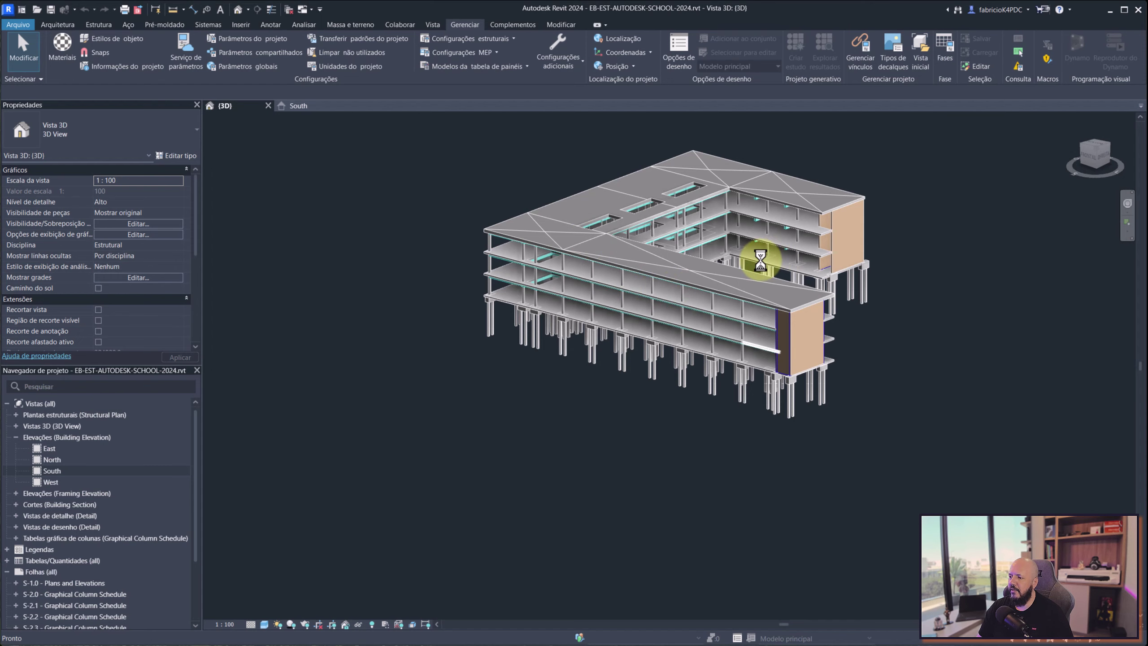
{"action": "key", "text": "super+Tab"}
{"action": "left_click", "coordinate": [563, 170]}
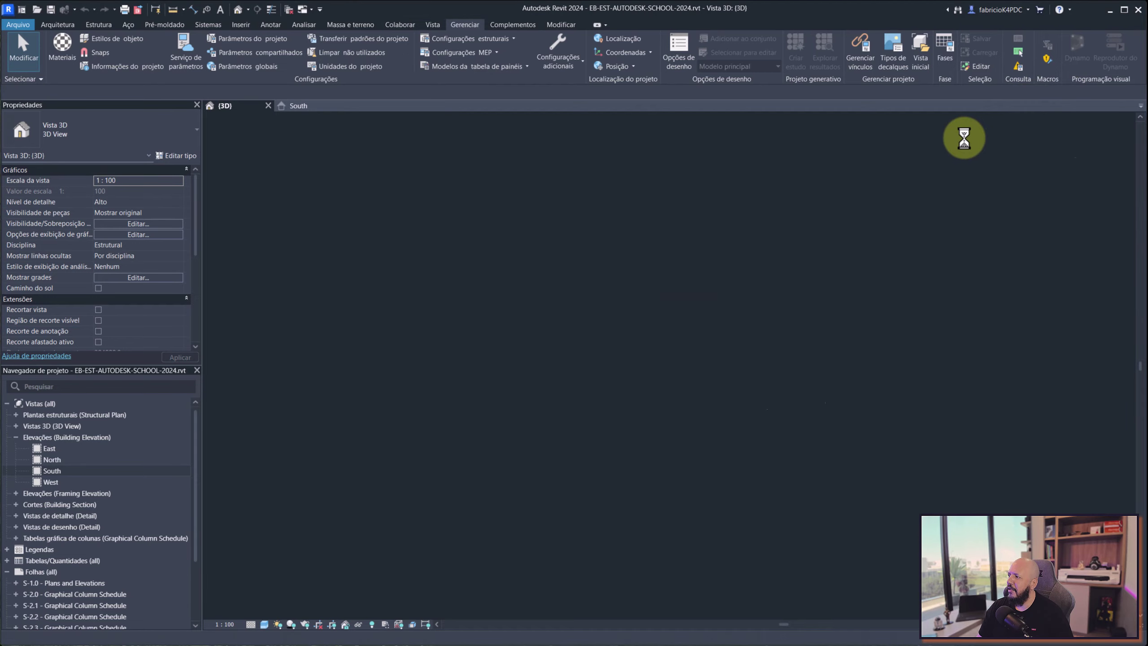
{"action": "scroll", "coordinate": [451, 433], "scroll_direction": "up", "scroll_amount": 3}
{"action": "scroll", "coordinate": [451, 432], "scroll_direction": "down", "scroll_amount": 3}
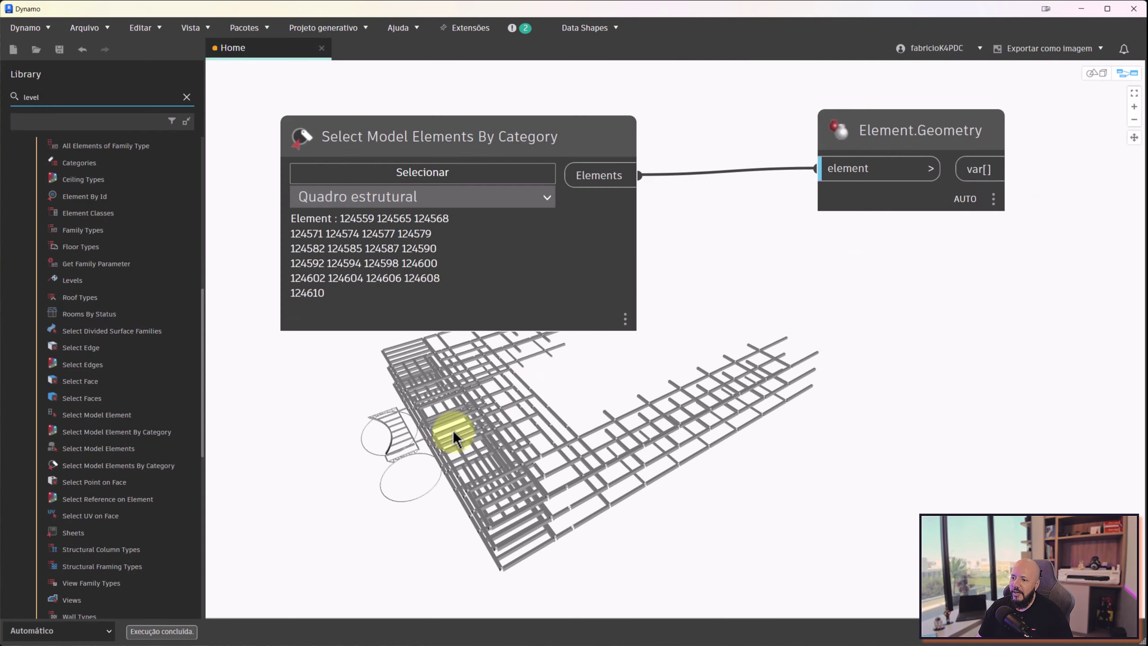